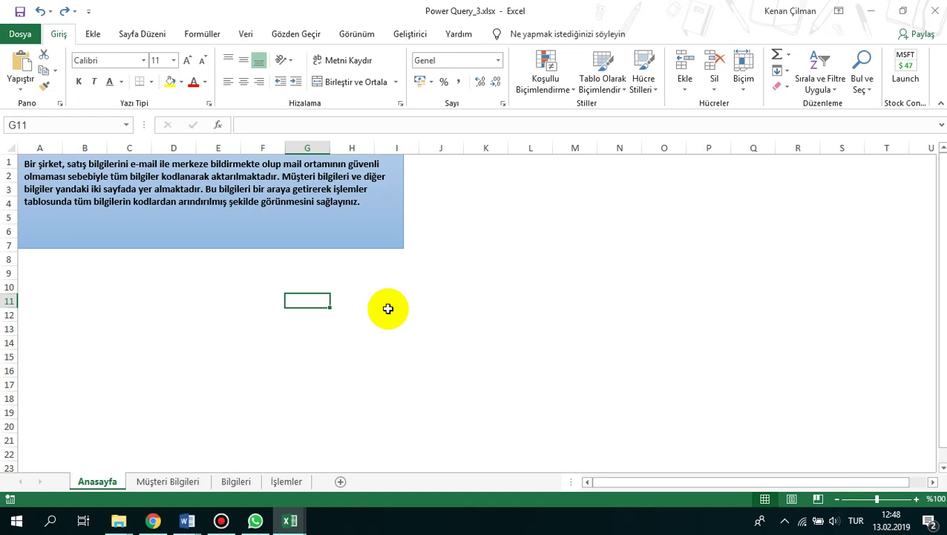
- Read the task description on the Anasayfa sheet and look over the customer table on the Müşteri Bilgileri sheet
left_click(388, 311)
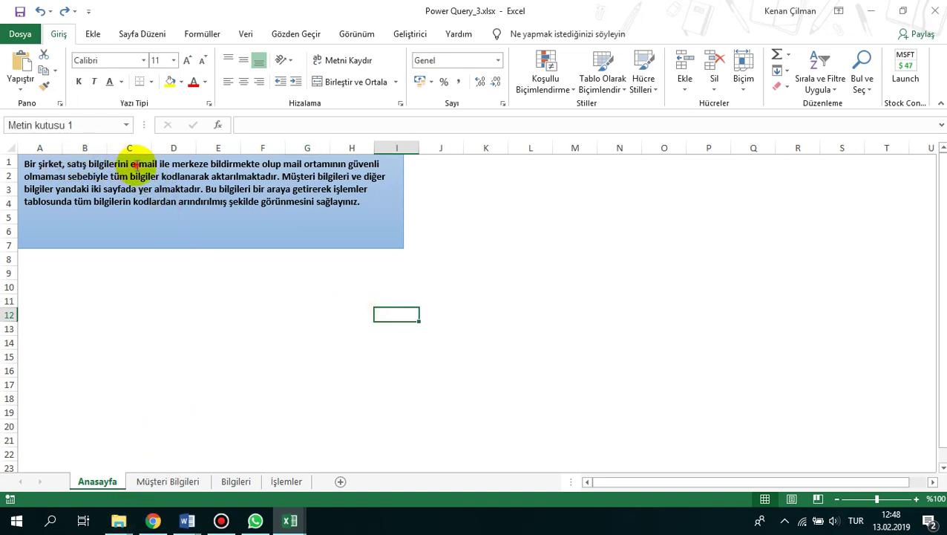
left_click_drag(132, 164, 371, 179)
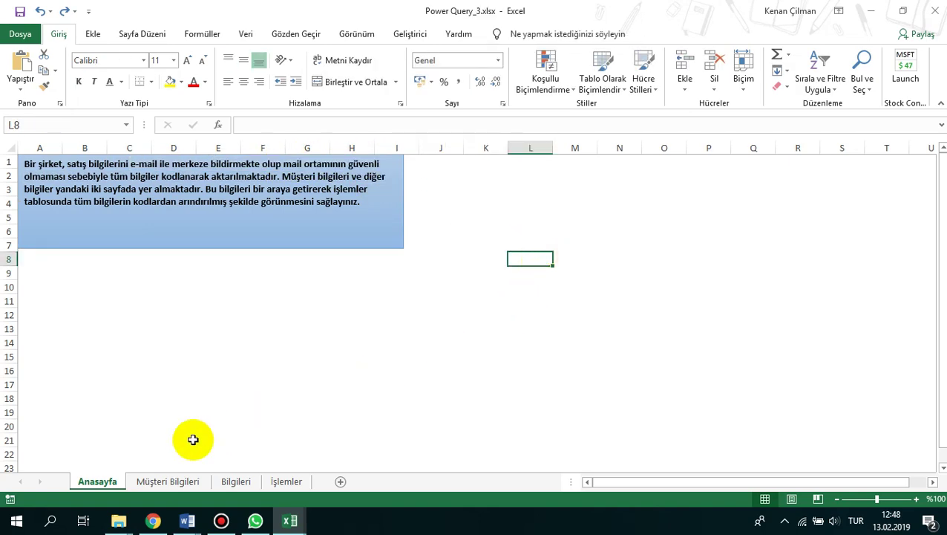
left_click(152, 481)
left_click(72, 201)
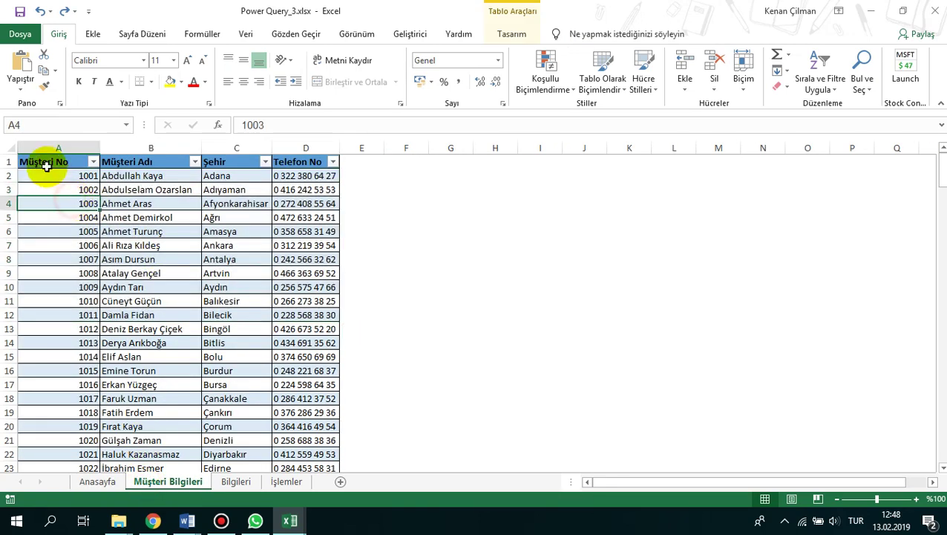
left_click_drag(42, 165, 295, 367)
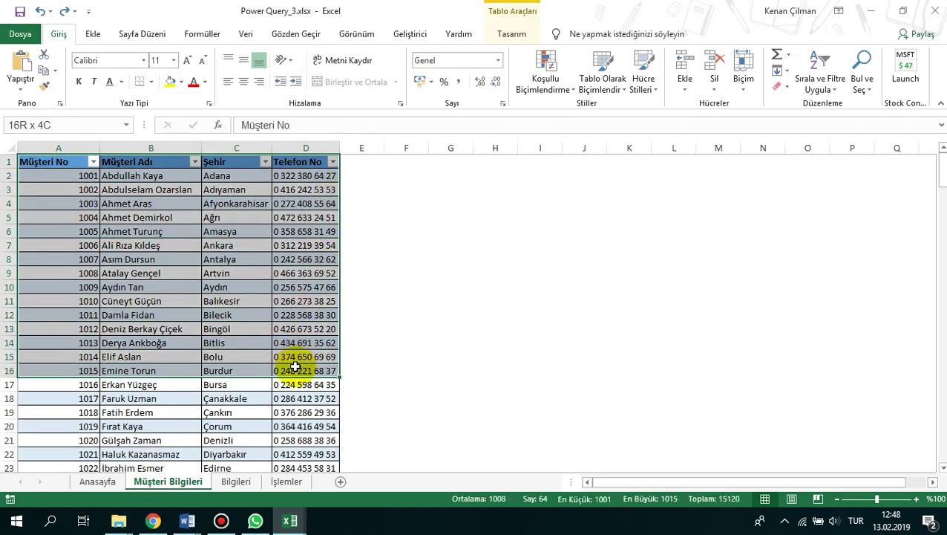
left_click(254, 315)
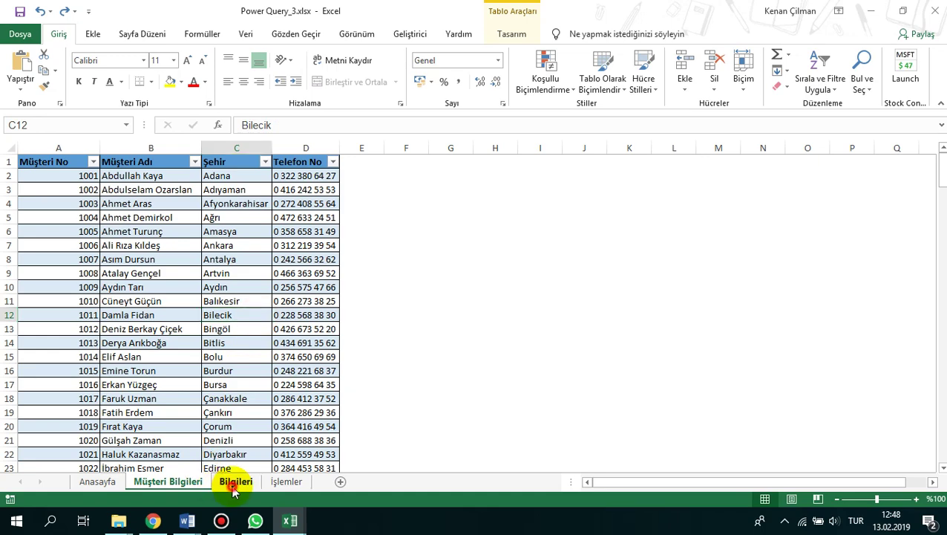
- Examine the İşlemler table column by column, from customer number, date and amount to the product, channel, centre and customer type codes
left_click(235, 481)
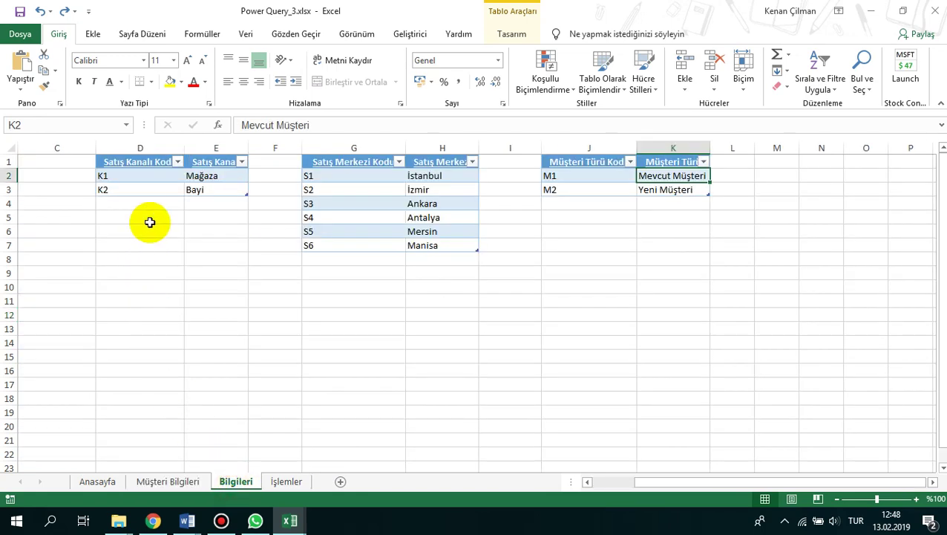
left_click(287, 482)
left_click_drag(80, 162, 661, 370)
left_click(376, 312)
left_click_drag(78, 175, 79, 273)
left_click_drag(184, 176, 184, 273)
left_click_drag(232, 175, 252, 231)
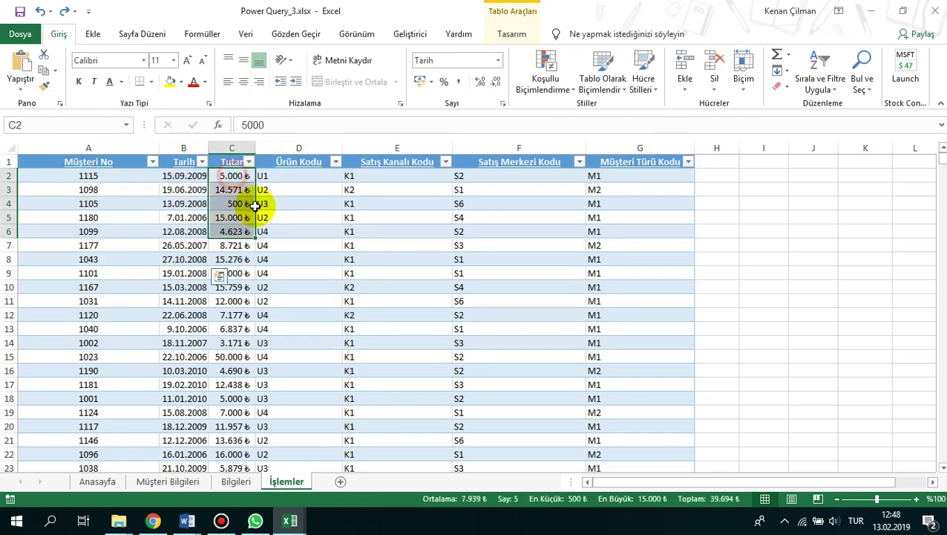
left_click_drag(275, 175, 271, 264)
left_click(419, 175)
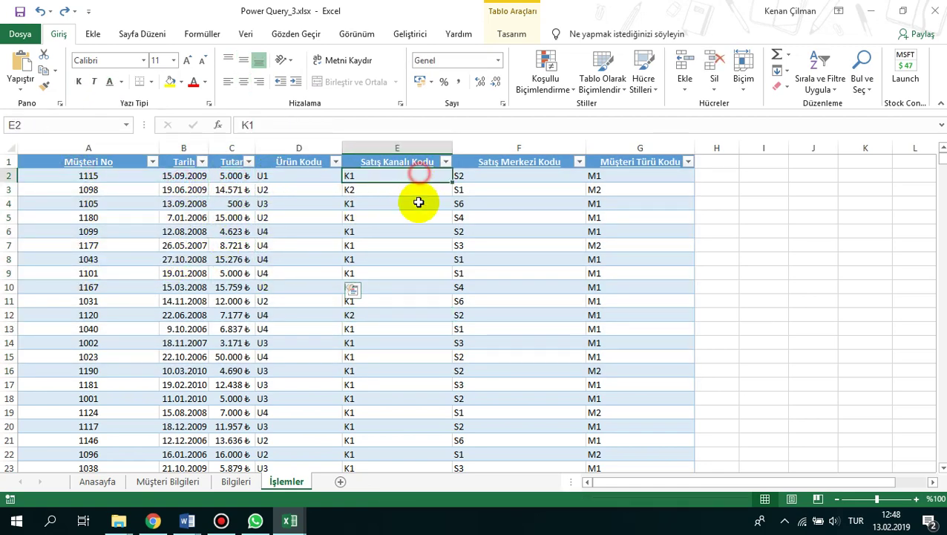
left_click_drag(418, 202, 416, 272)
left_click_drag(490, 175, 499, 273)
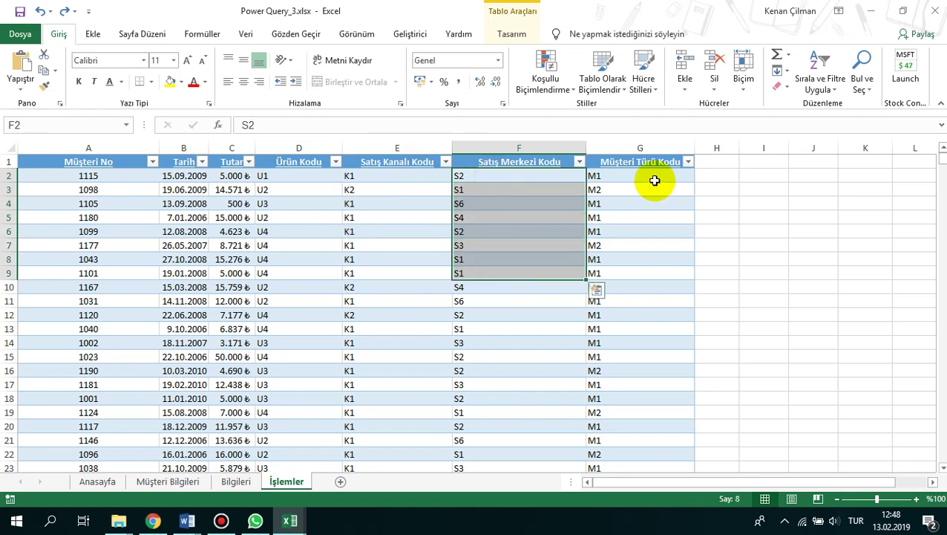
left_click_drag(657, 175, 644, 265)
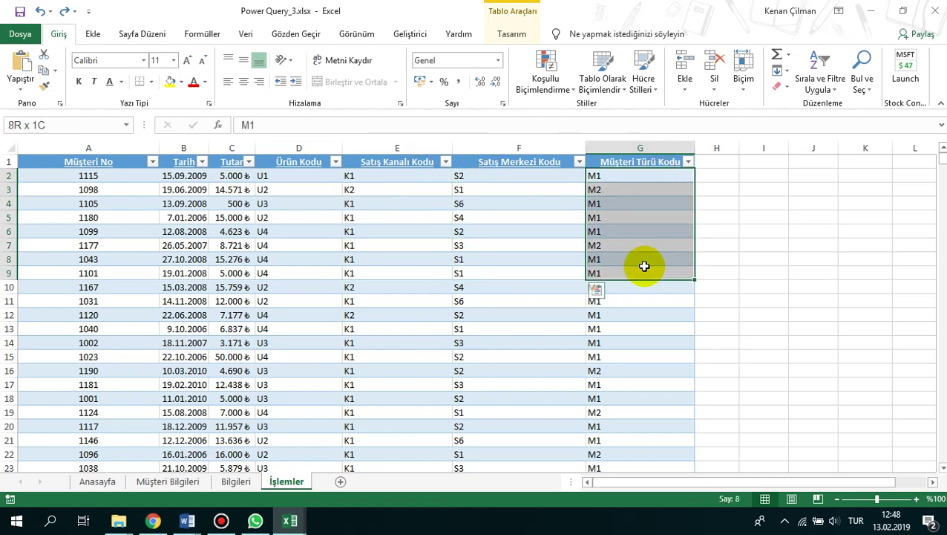
left_click_drag(67, 189, 616, 318)
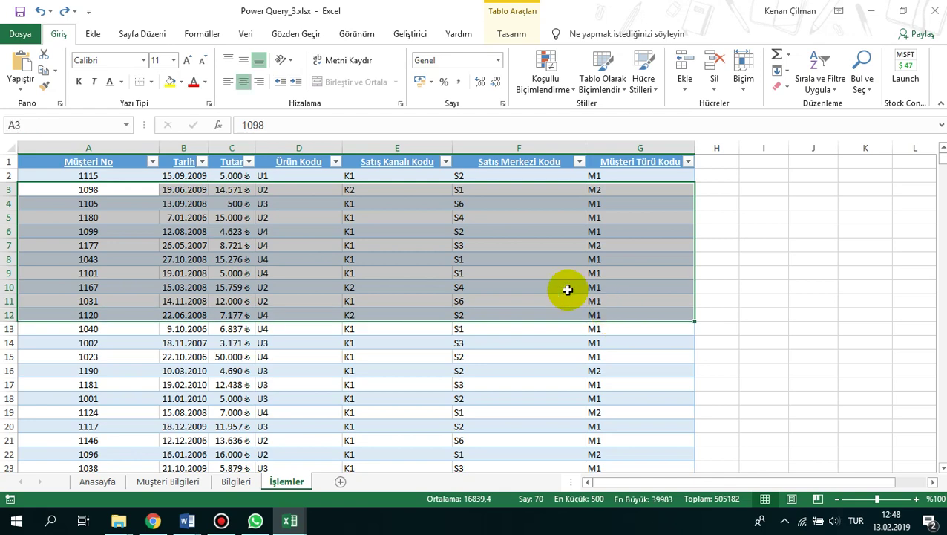
left_click(516, 276)
- Examine the sales channel, sales centre and customer type code tables on the Bilgileri sheet
left_click(236, 481)
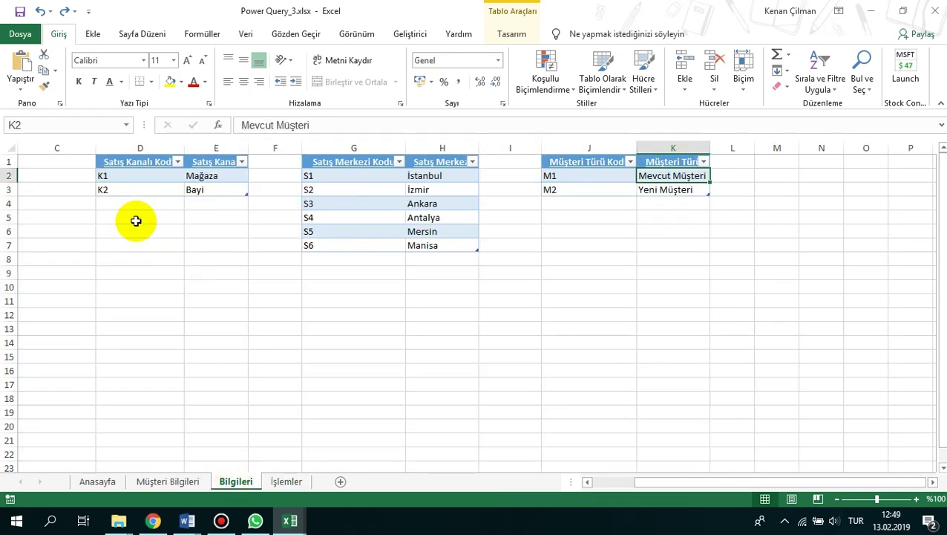
left_click(132, 173)
left_click(204, 173)
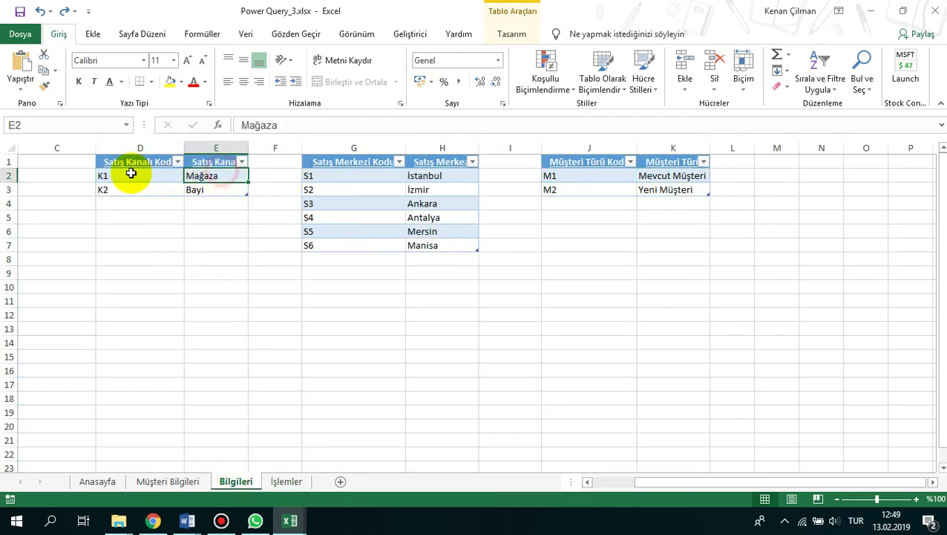
left_click(135, 187)
left_click(228, 189)
left_click_drag(368, 165, 485, 254)
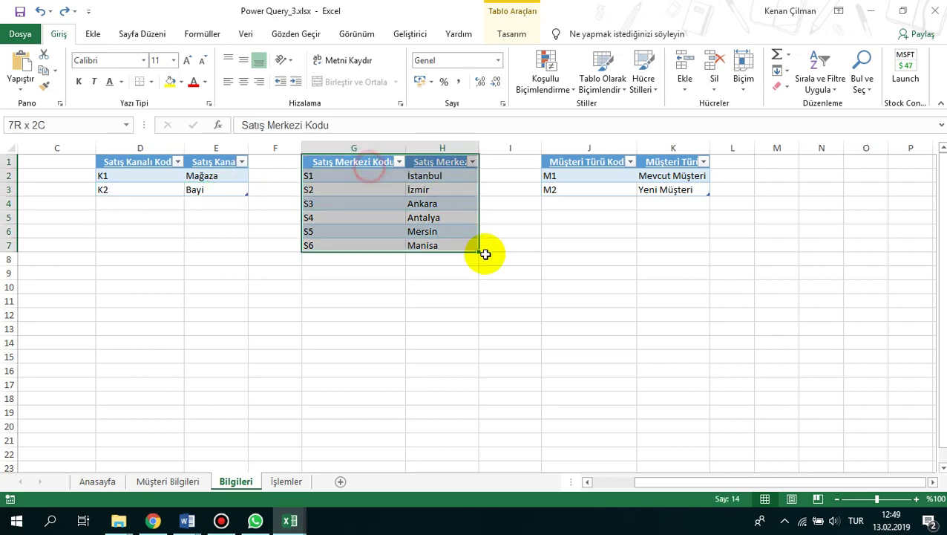
left_click_drag(662, 177, 583, 191)
- Examine the customer number, name, city and phone columns on the Müşteri Bilgileri sheet
left_click(182, 487)
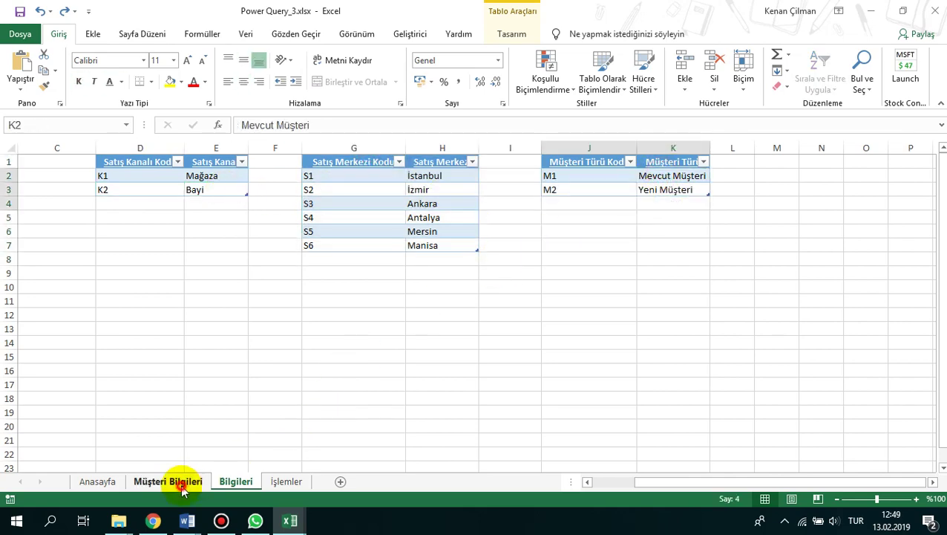
left_click_drag(55, 178, 54, 375)
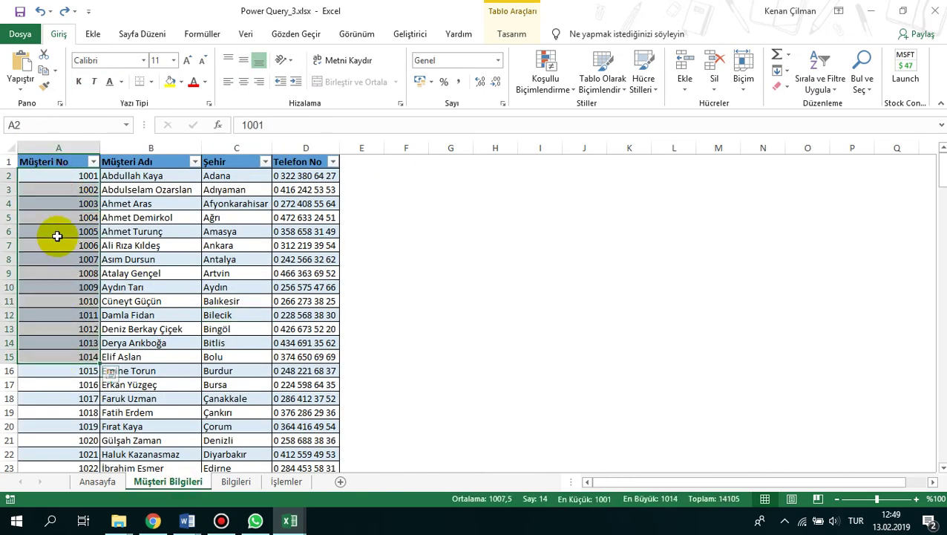
left_click(64, 177)
left_click(185, 176)
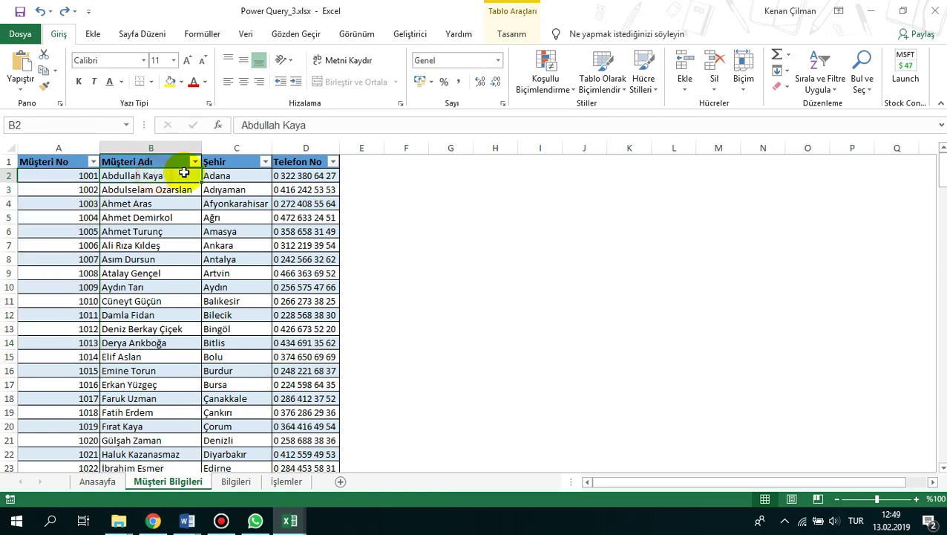
left_click(245, 176)
left_click(341, 176)
left_click(315, 258)
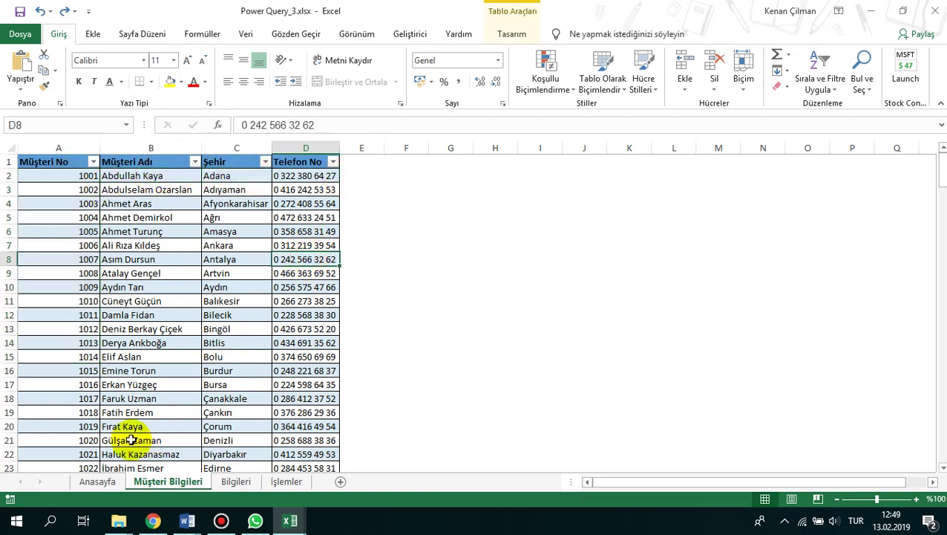
- Review the İşlemler table down to its last row, then inspect its amount, channel, centre and customer type columns
left_click(236, 481)
left_click(285, 481)
left_click_drag(119, 177, 520, 331)
left_click(297, 266)
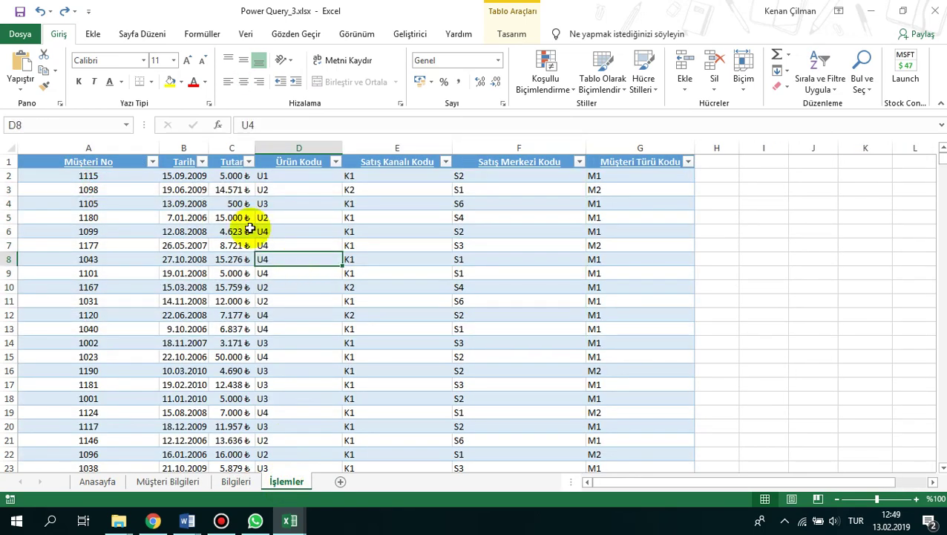
left_click(60, 204)
key("ctrl+Down")
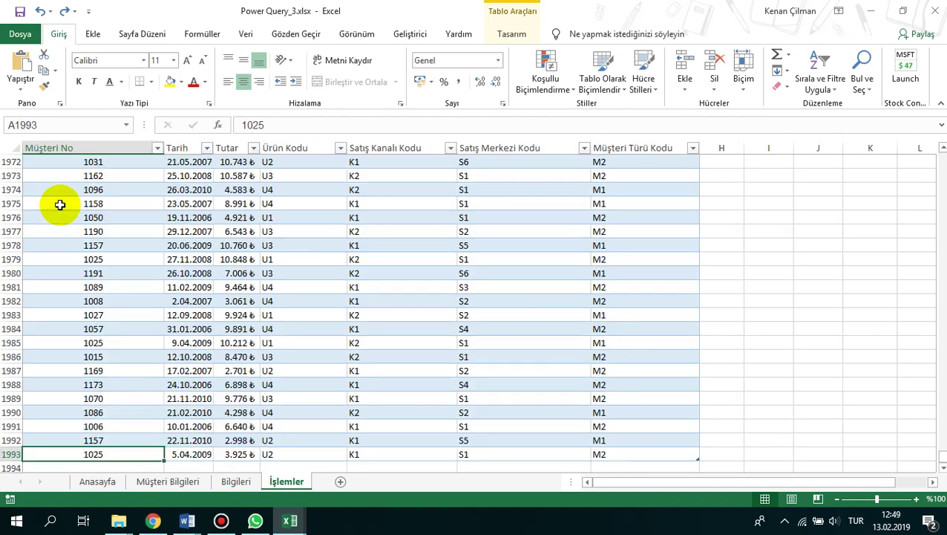
key("ctrl+Up")
left_click(239, 204)
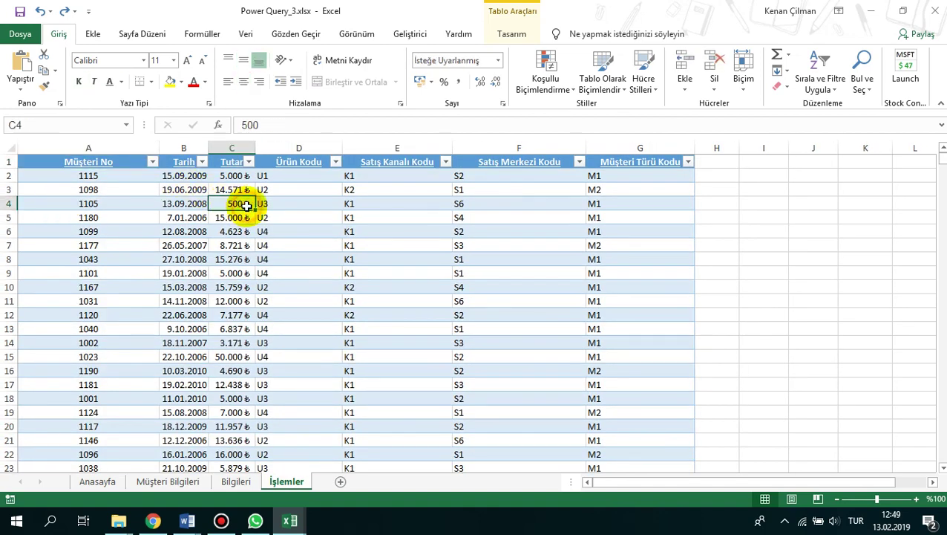
left_click(484, 230)
left_click(620, 230)
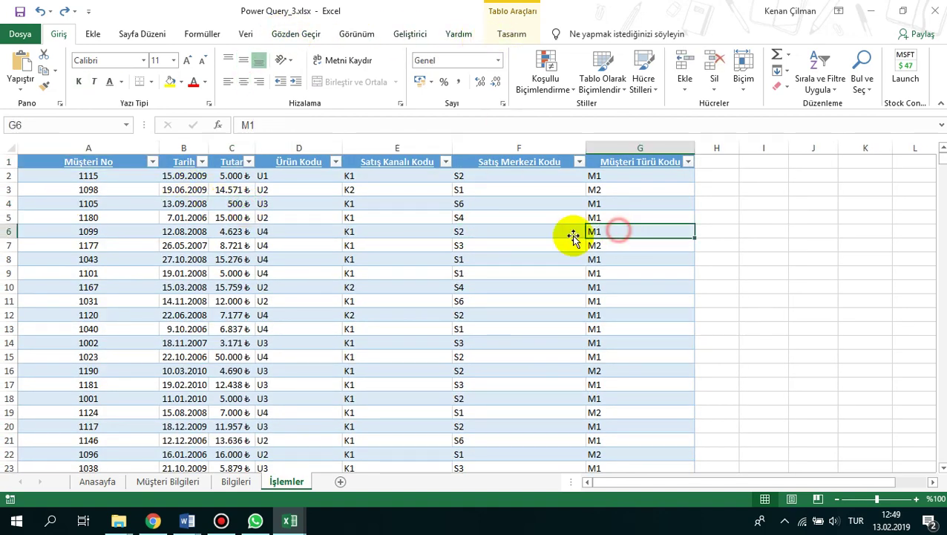
left_click(377, 248)
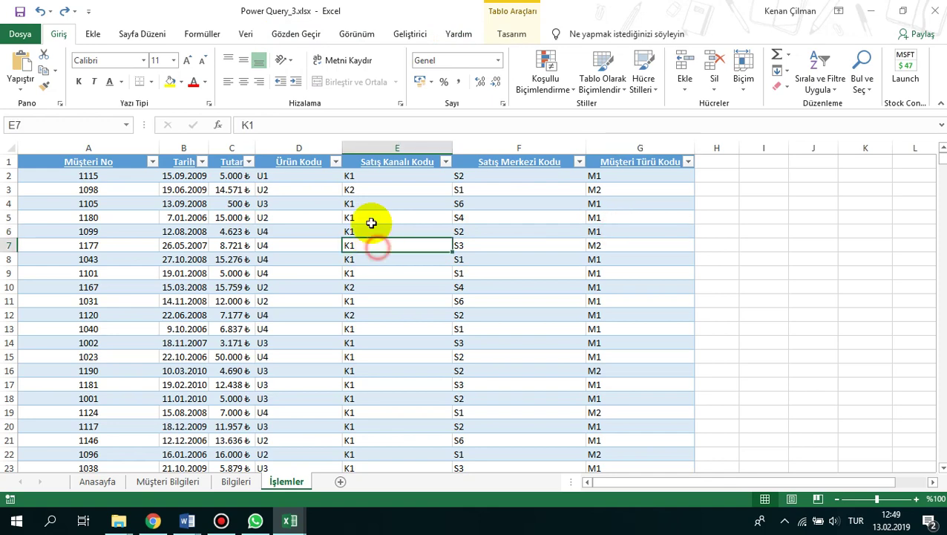
- Check the table name assigned to the transactions table on the İşlemler sheet
left_click(524, 35)
left_click(182, 286)
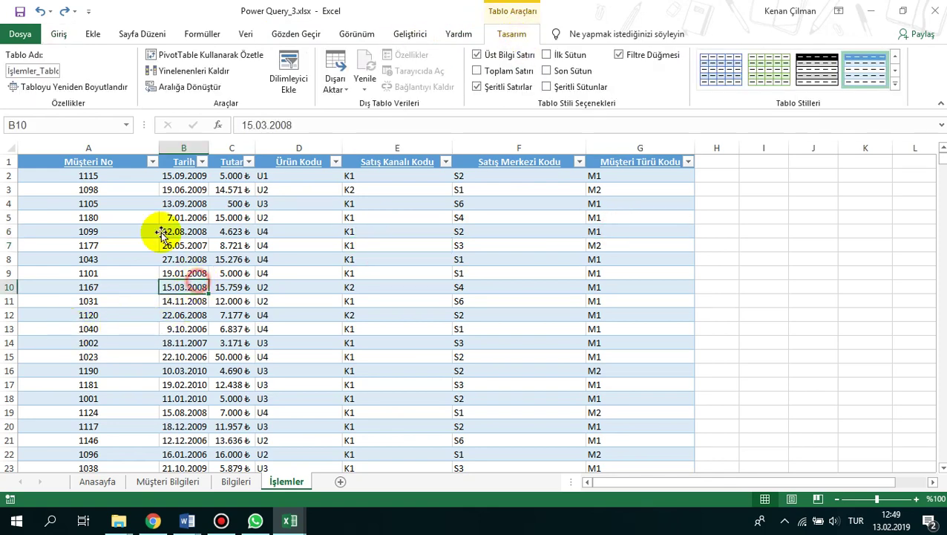
left_click(30, 70)
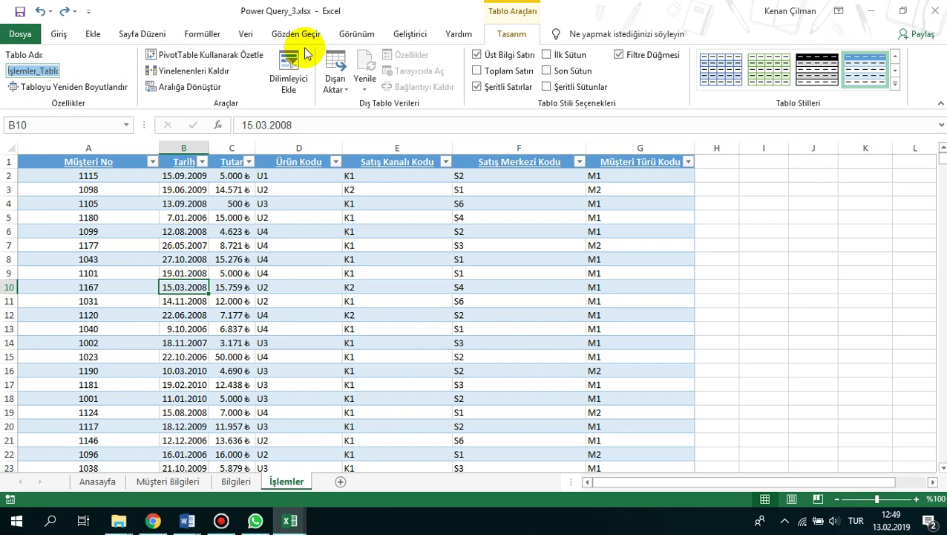
left_click(312, 187)
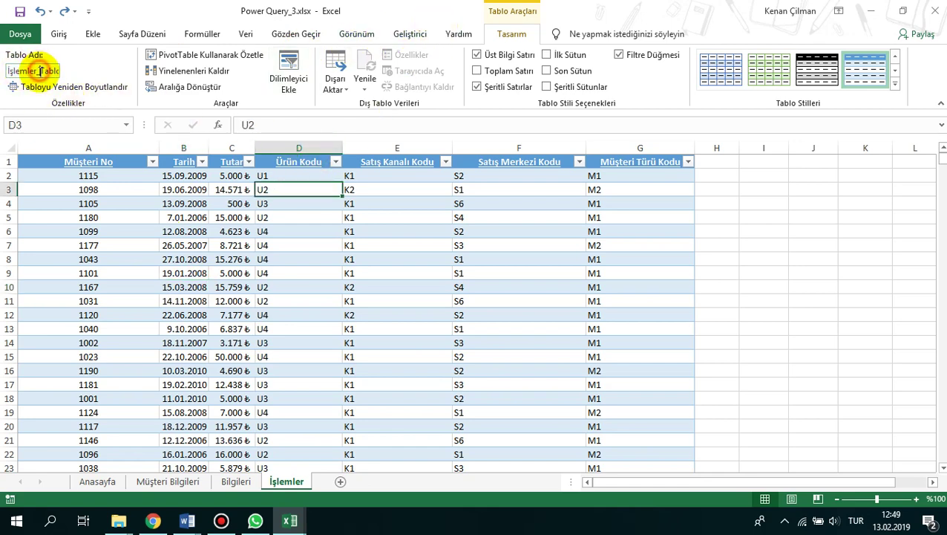
left_click(41, 71)
left_click(364, 247)
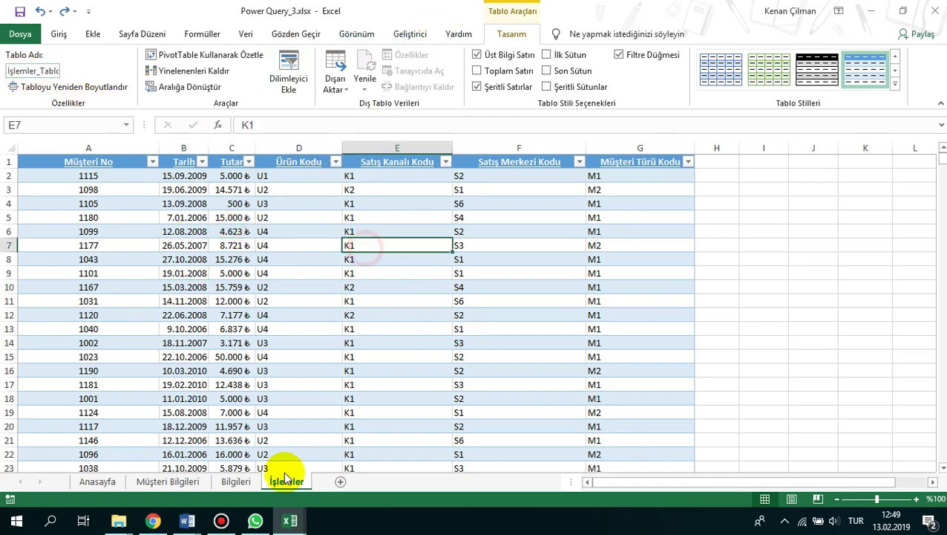
- Check the table names of the three code tables on the Bilgileri sheet
left_click(236, 481)
left_click(141, 176)
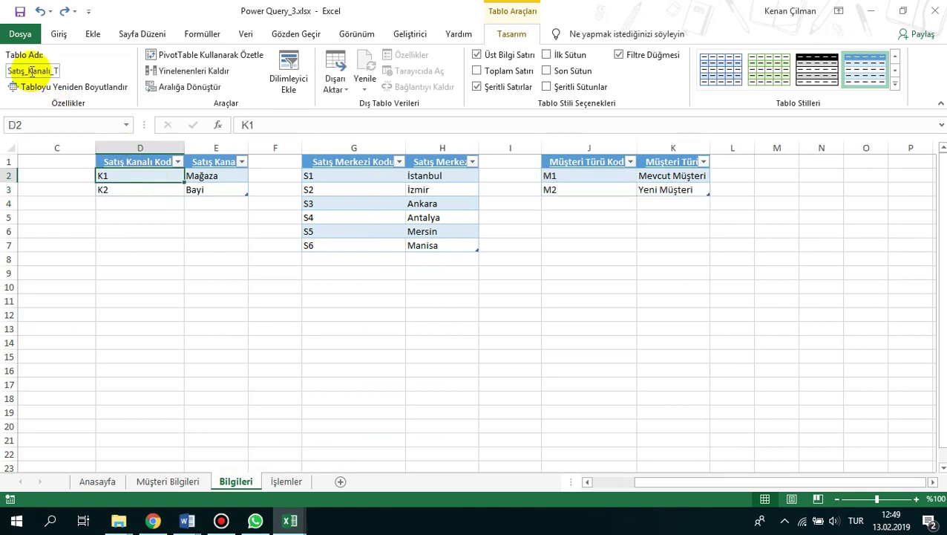
left_click(220, 174)
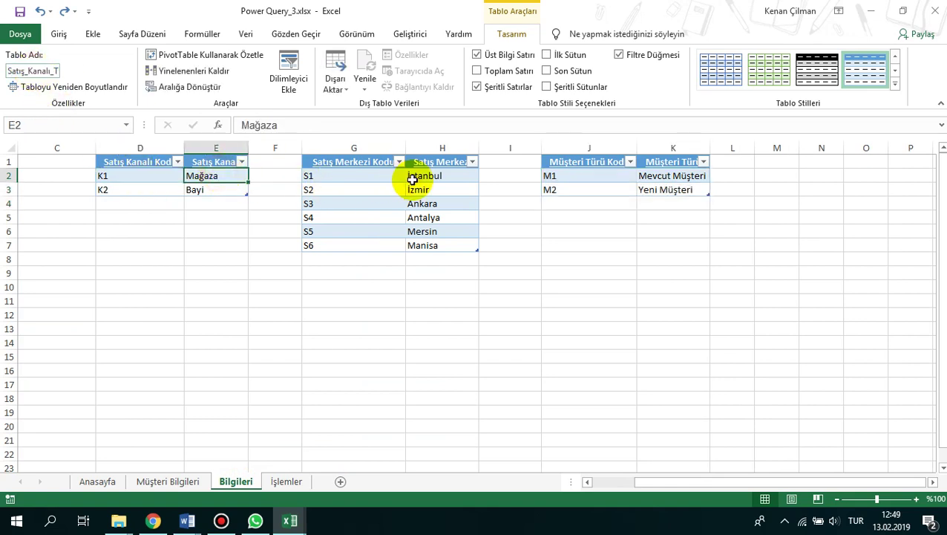
left_click(412, 178)
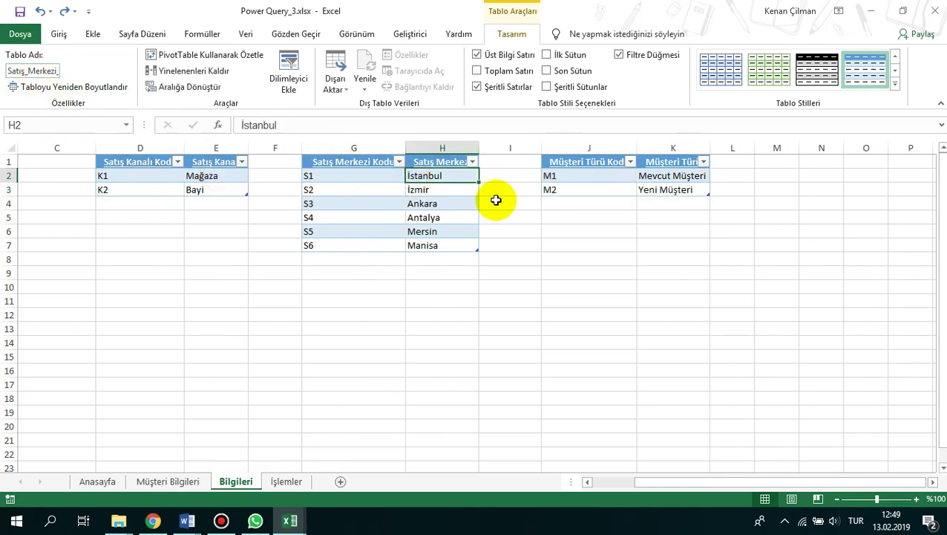
left_click(602, 175)
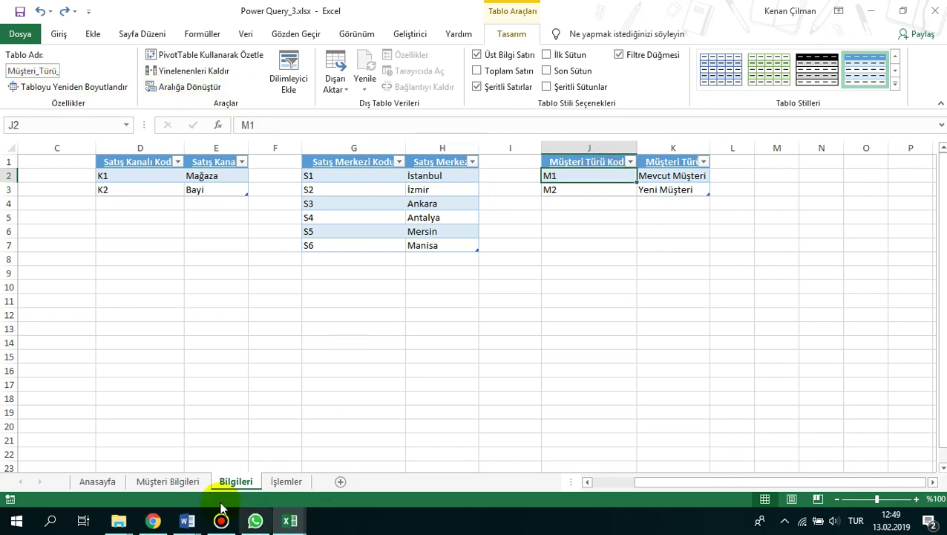
- Check the name of the customer table on the Müşteri Bilgileri sheet, then return to the İşlemler sheet
left_click(171, 481)
left_click(145, 217)
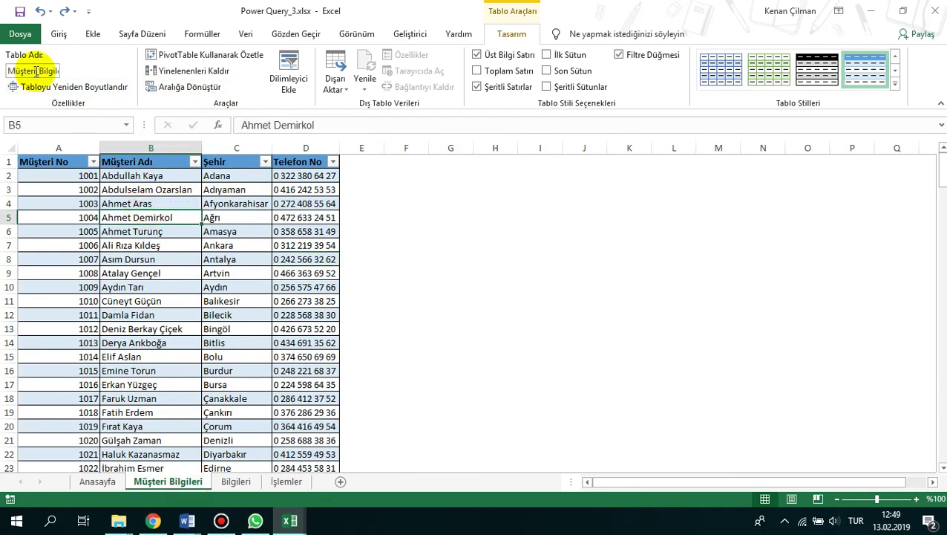
left_click_drag(22, 71, 93, 72)
left_click(177, 301)
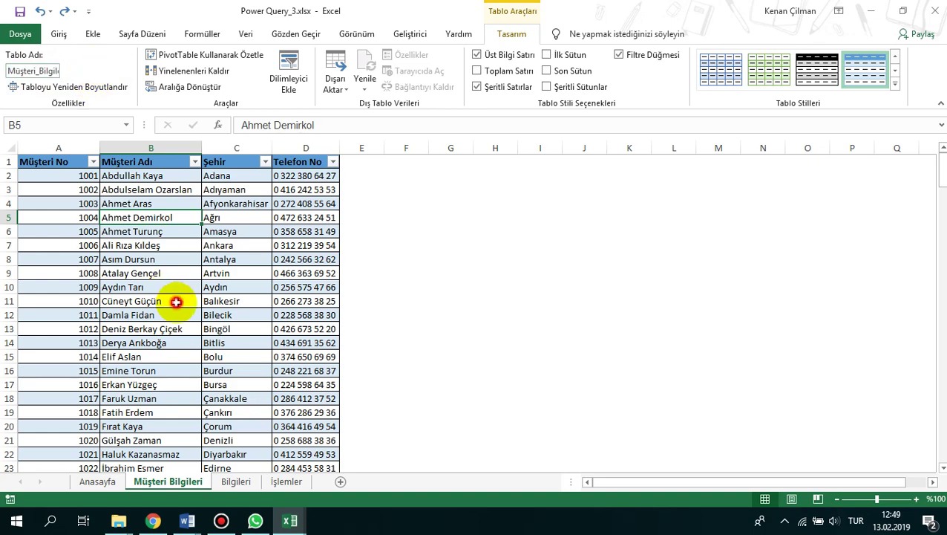
left_click(245, 231)
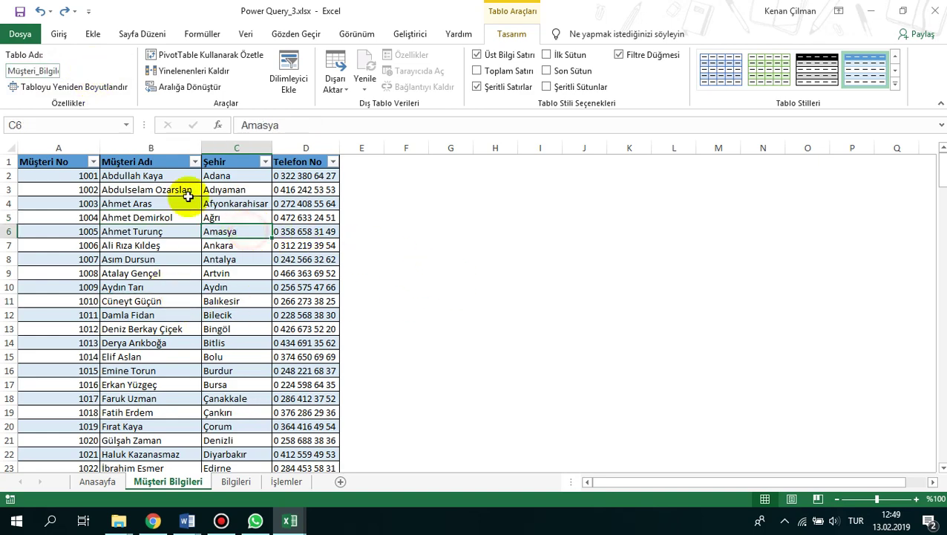
left_click(236, 486)
left_click(288, 482)
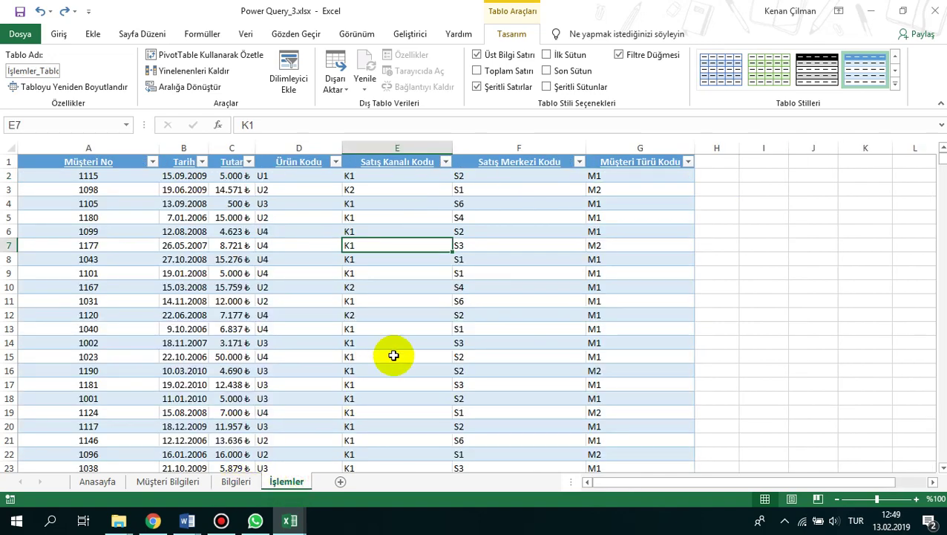
left_click(524, 305)
left_click(622, 270)
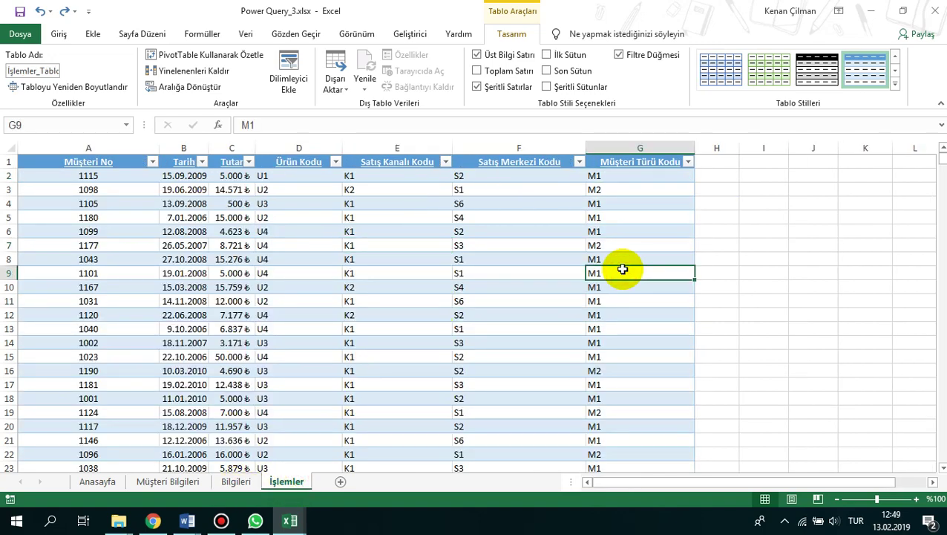
left_click(314, 220)
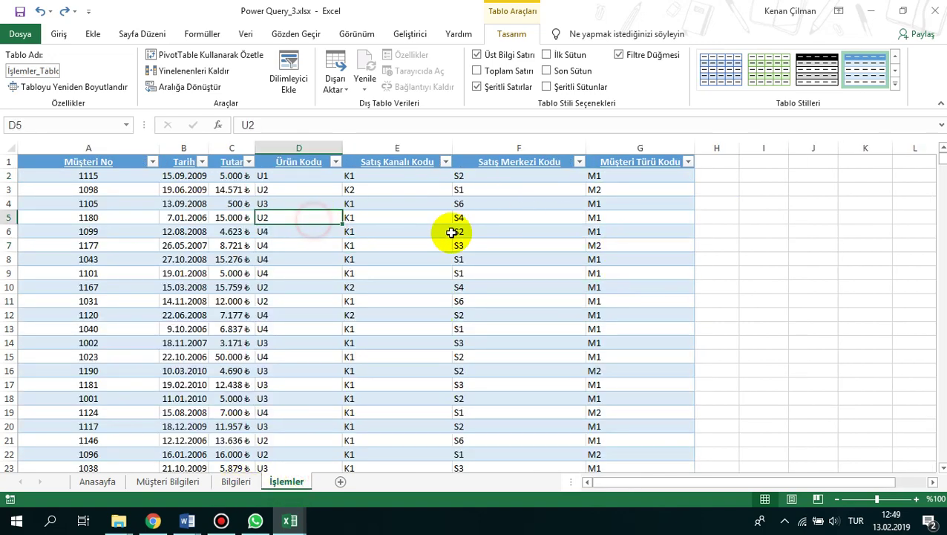
left_click(449, 231)
left_click(227, 186)
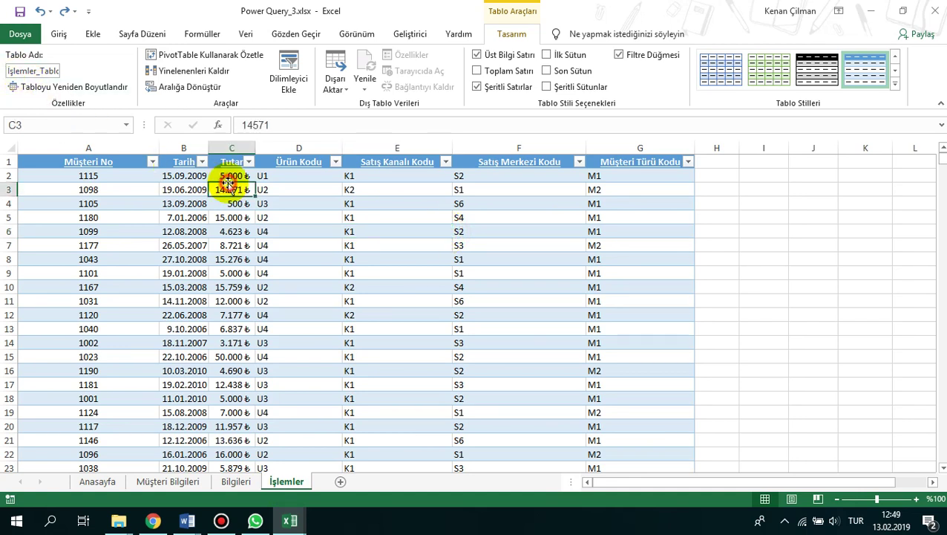
left_click(338, 231)
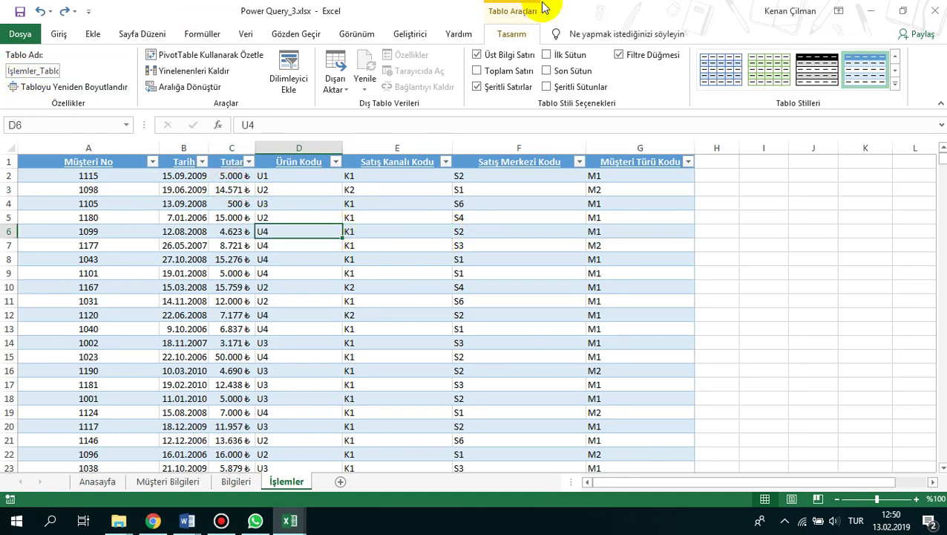
- Bring the İşlemler table into the Power Query Editor as a query from table
left_click(246, 31)
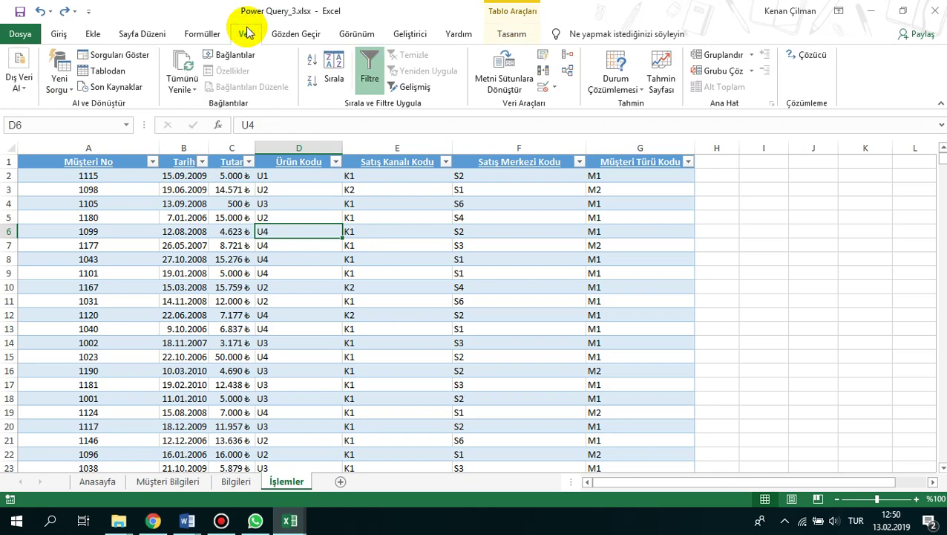
left_click(188, 259)
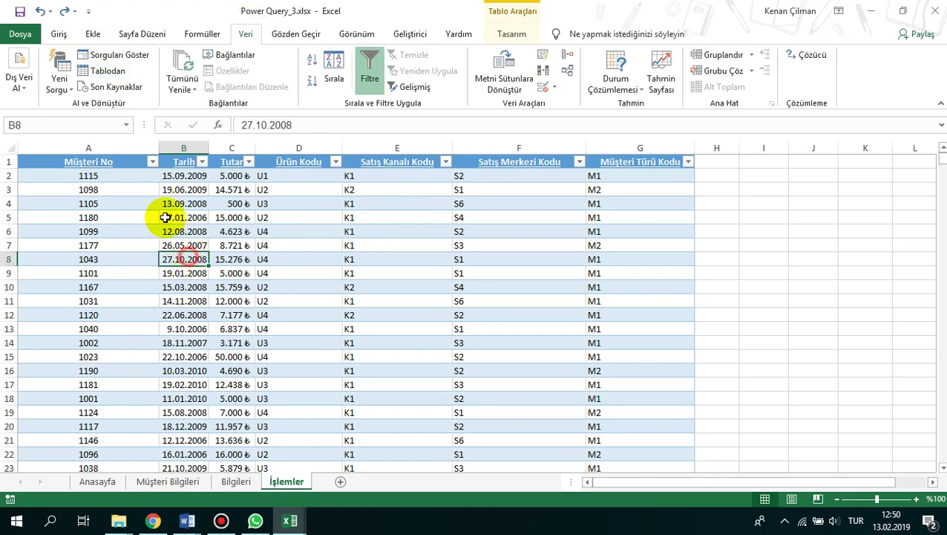
left_click(107, 71)
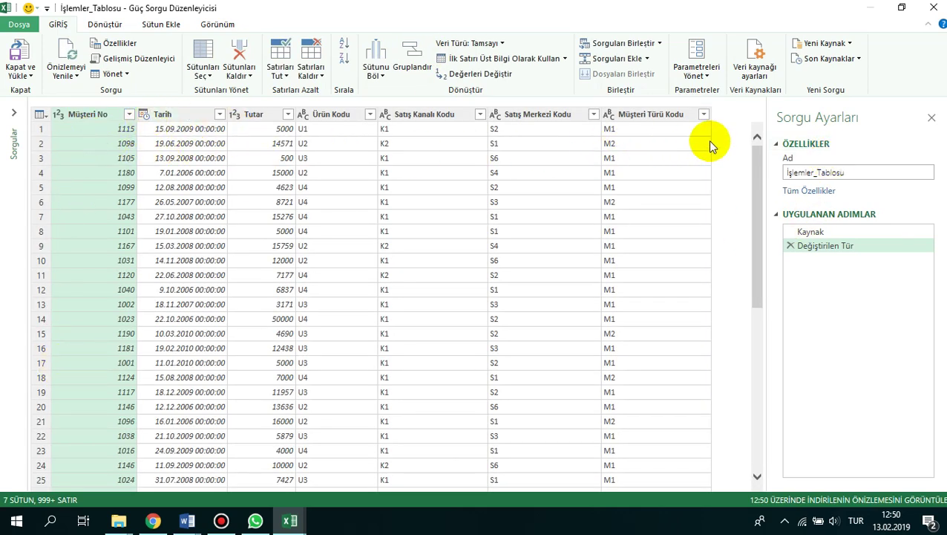
- Change the Tarih column's data type to Tarih and the Tutar column's to Para Birimi, replacing the existing type conversion each time
left_click(146, 118)
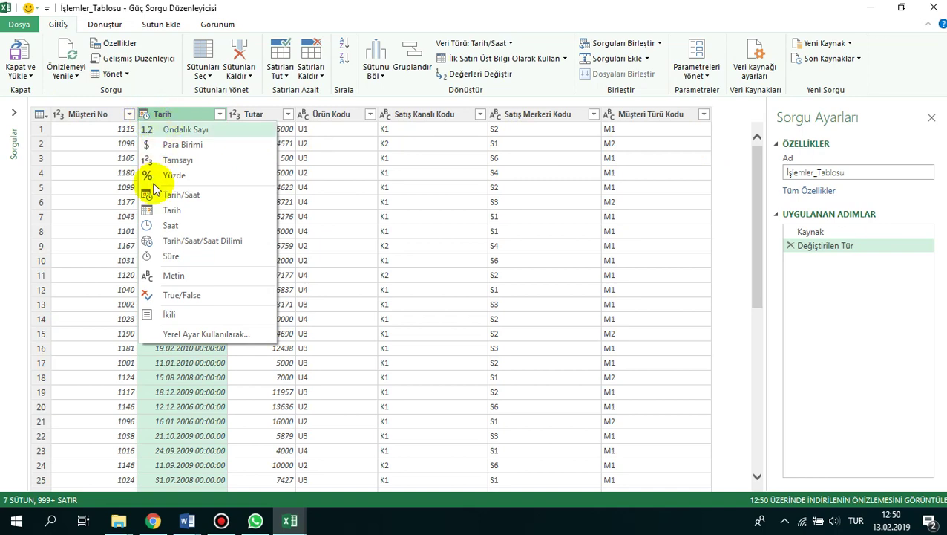
left_click(179, 213)
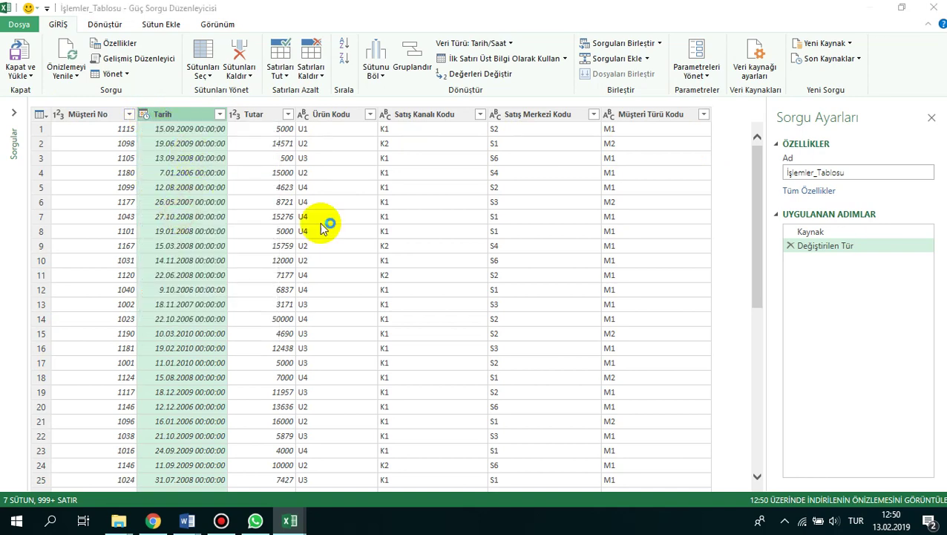
left_click(467, 294)
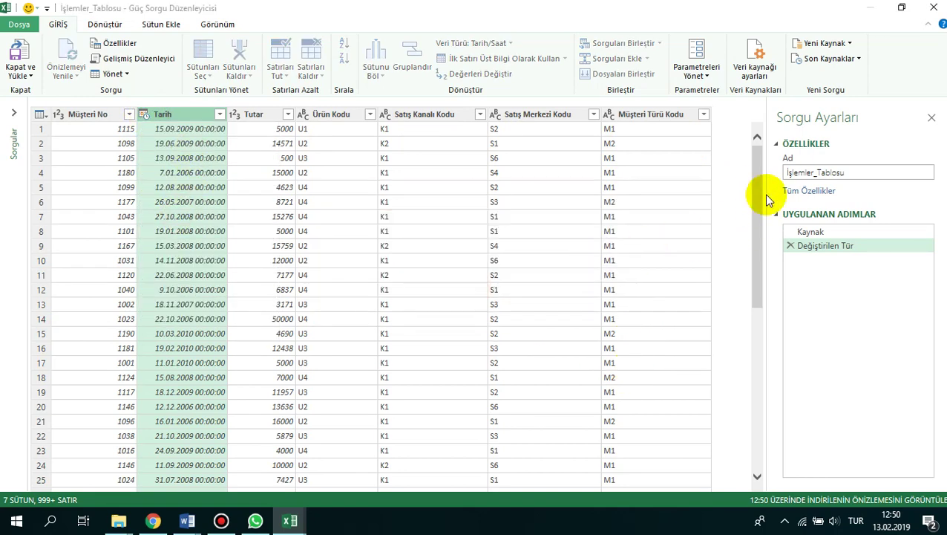
left_click(235, 115)
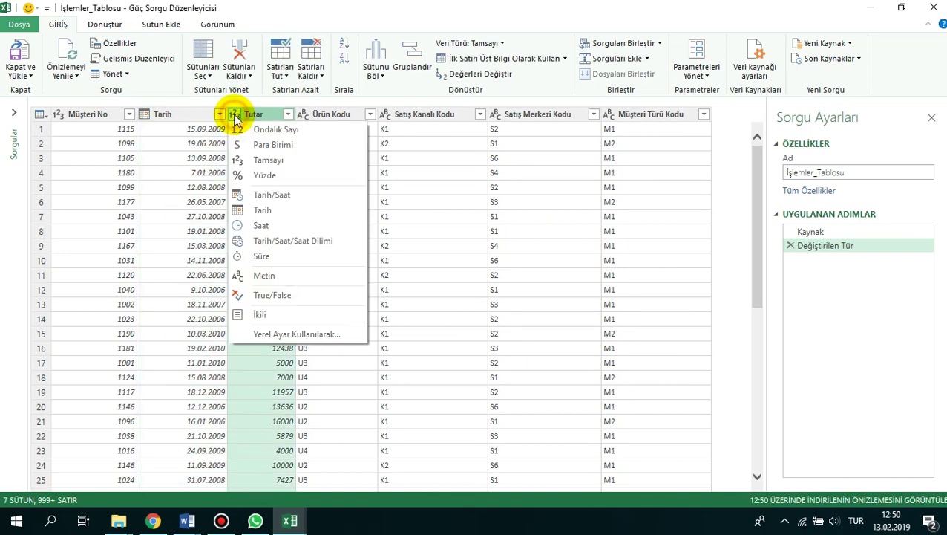
left_click(283, 147)
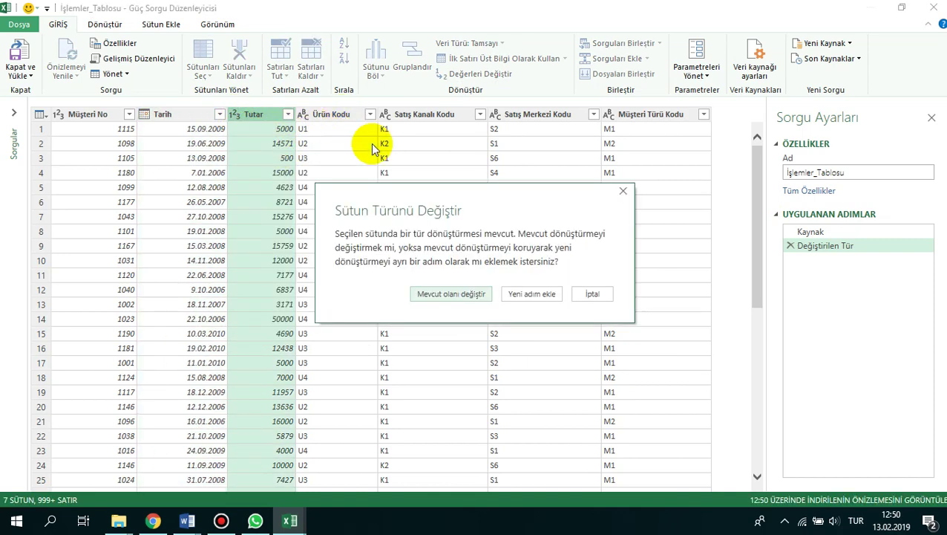
left_click(458, 293)
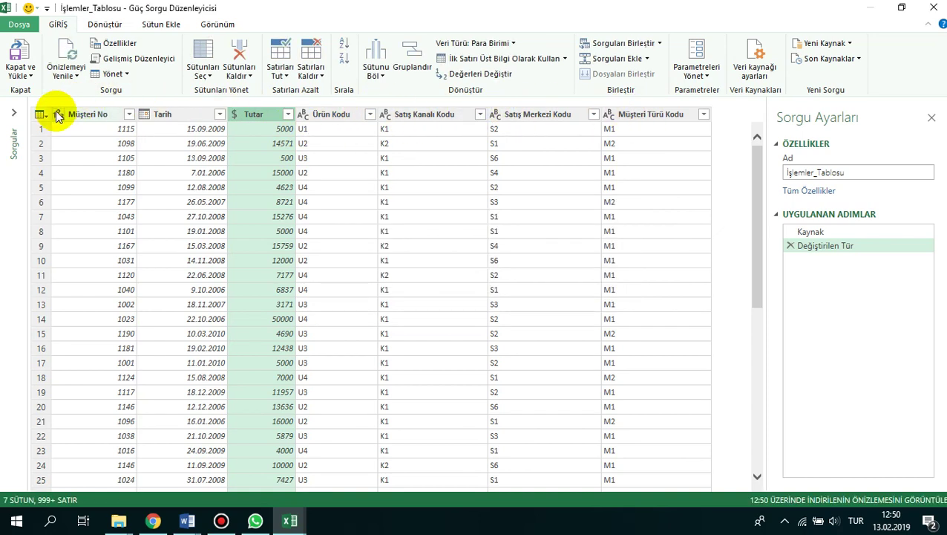
- Try to load the query with Yalnızca Bağlantı Oluştur and its data added to the Data Model, and dismiss the error messages
left_click(17, 77)
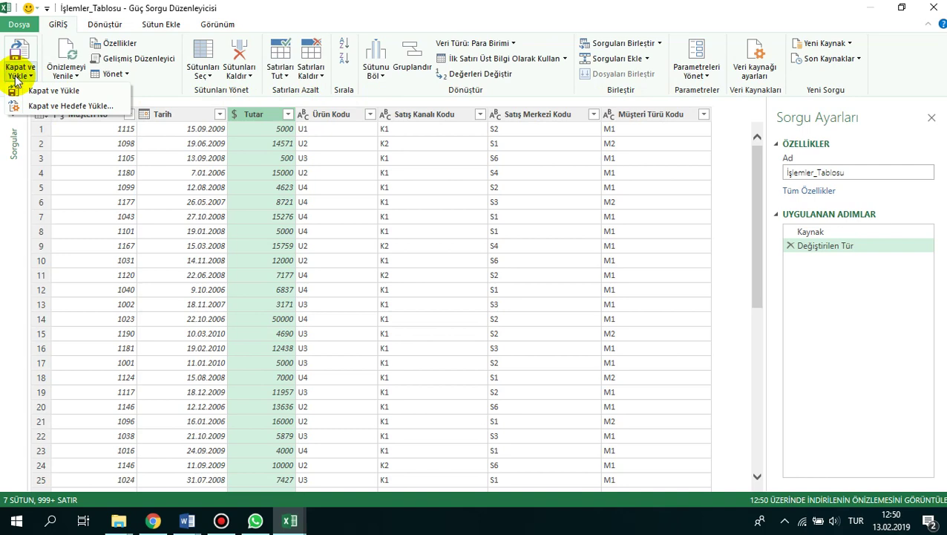
left_click(89, 108)
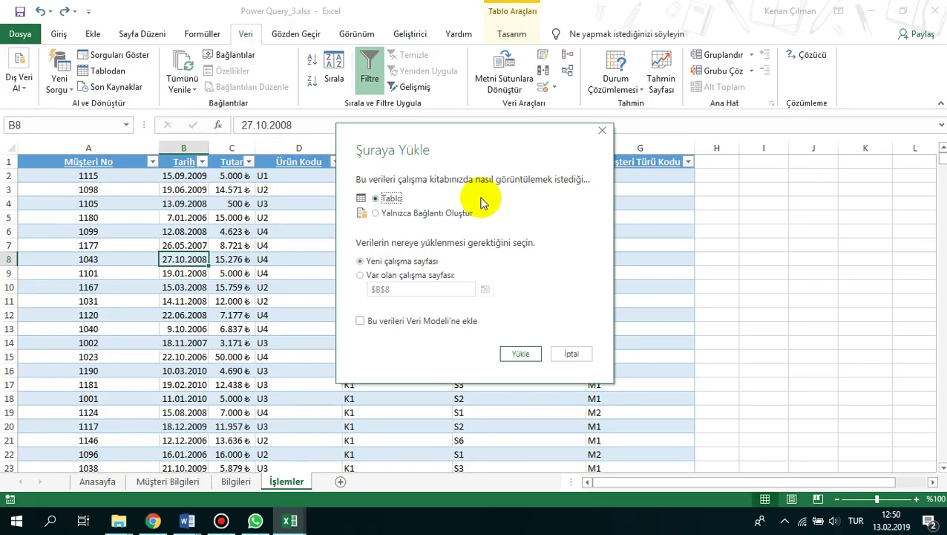
left_click(380, 213)
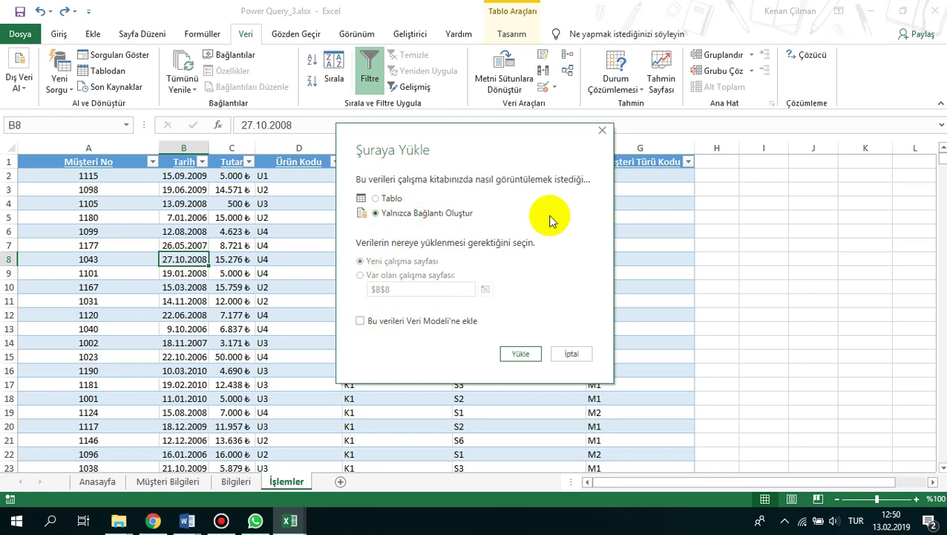
left_click(519, 356)
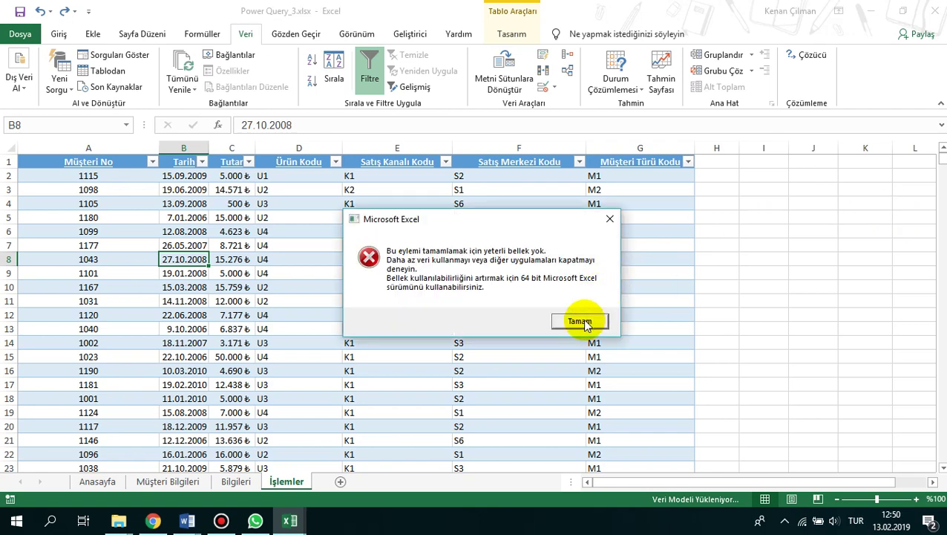
left_click(584, 322)
left_click(481, 298)
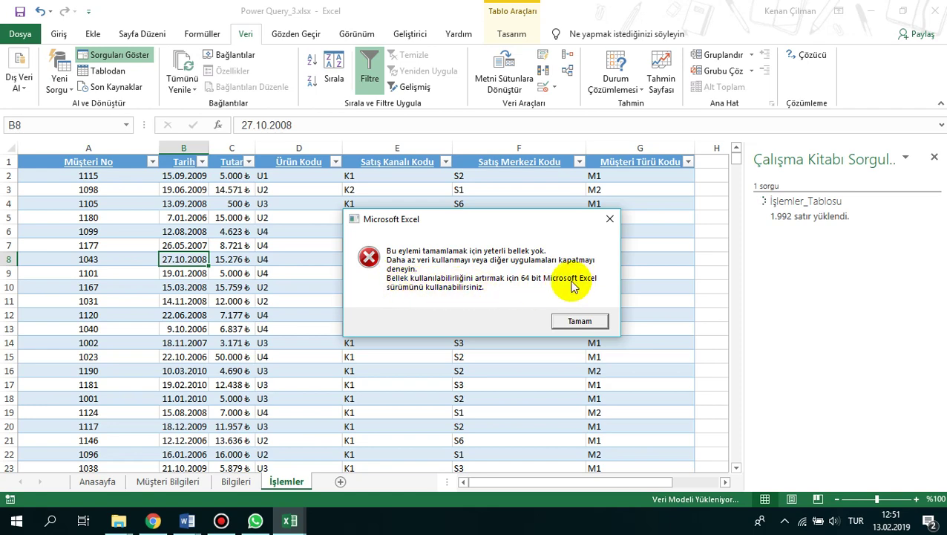
left_click(581, 321)
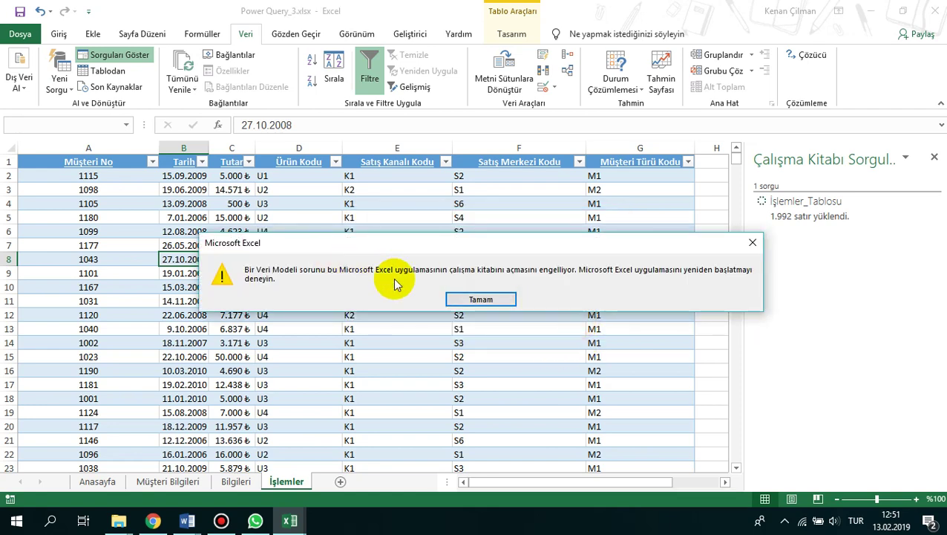
left_click(481, 297)
- Check the load status details of the İşlemler_Tablosu query and close the open Chrome window
left_click(484, 217)
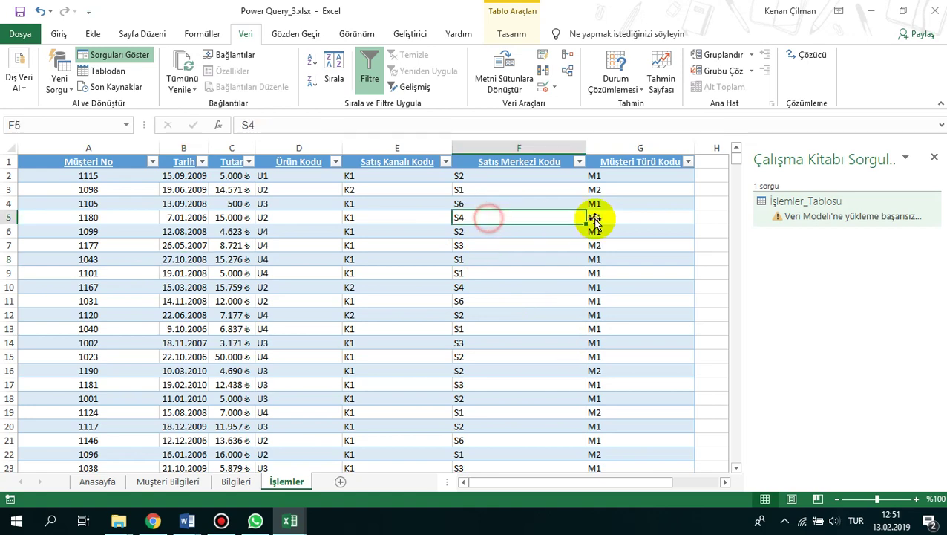
mouse_move(861, 211)
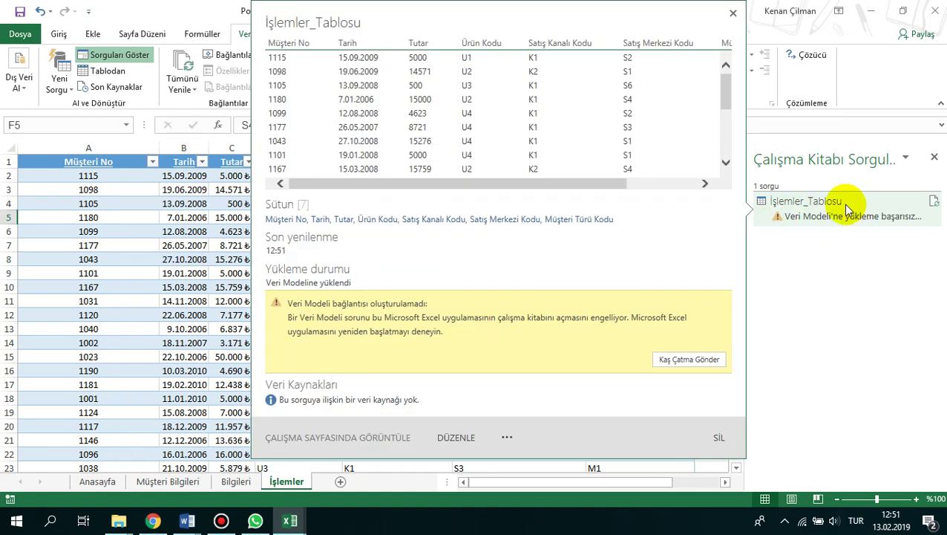
left_click(92, 298)
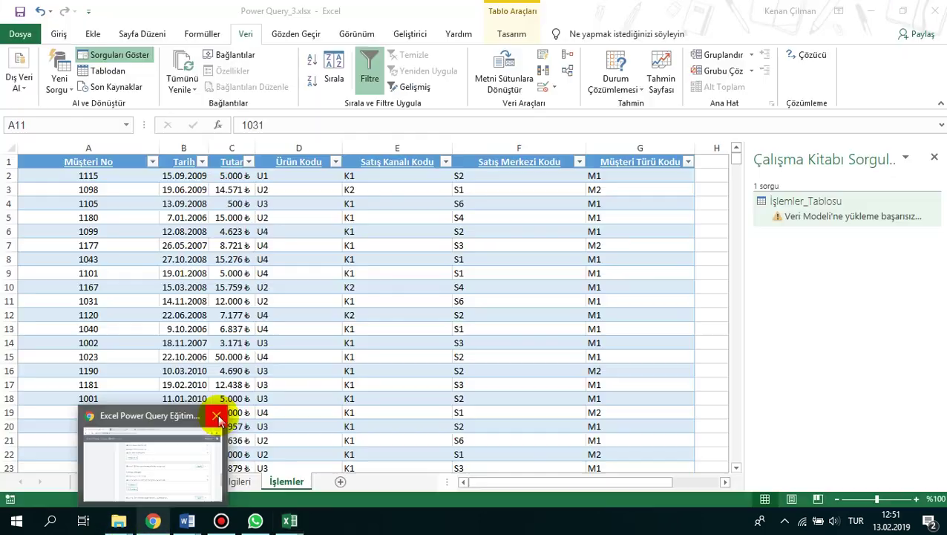
left_click(154, 522)
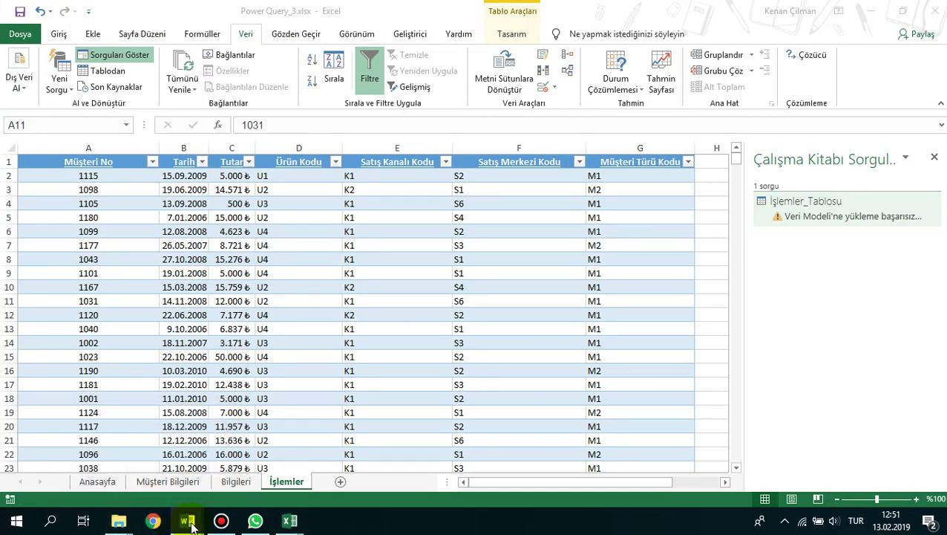
left_click(338, 207)
left_click_drag(238, 189, 326, 217)
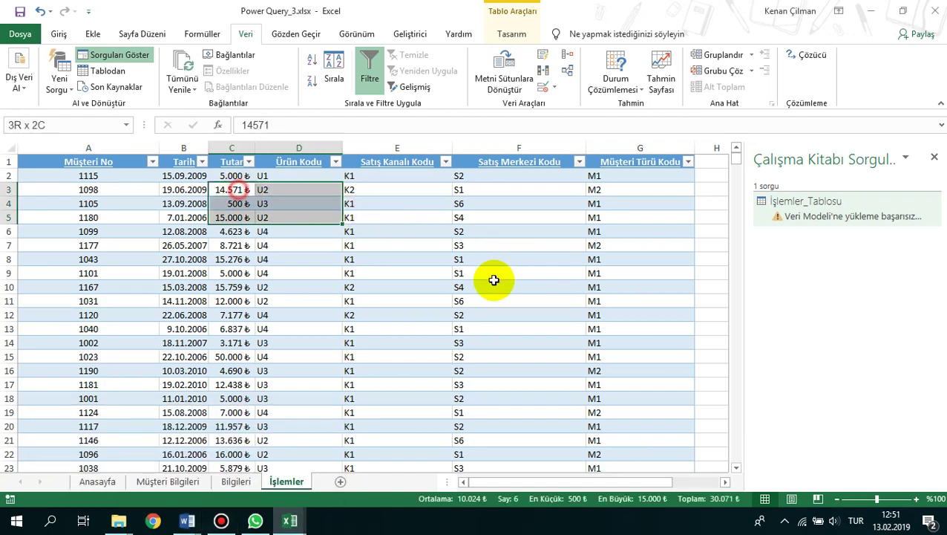
left_click_drag(494, 279, 483, 300)
left_click(402, 243)
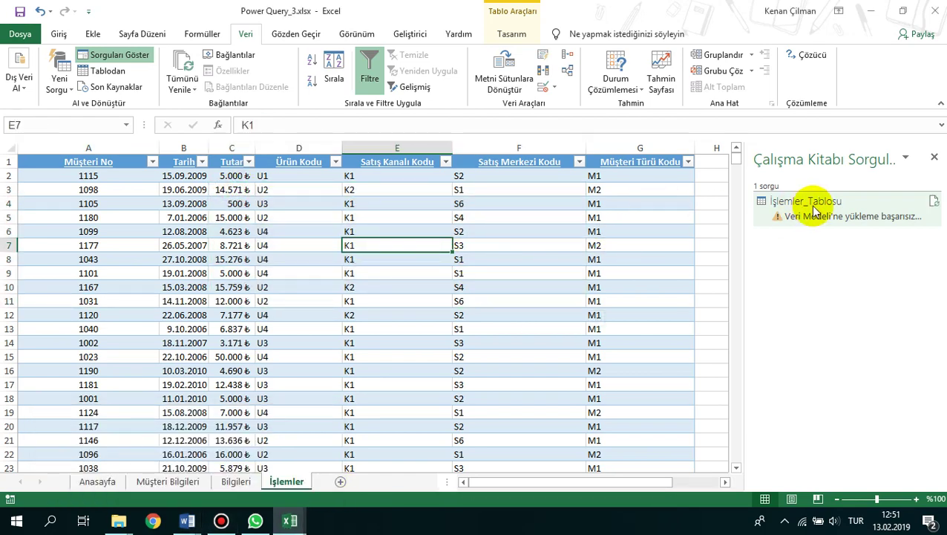
left_click(179, 260)
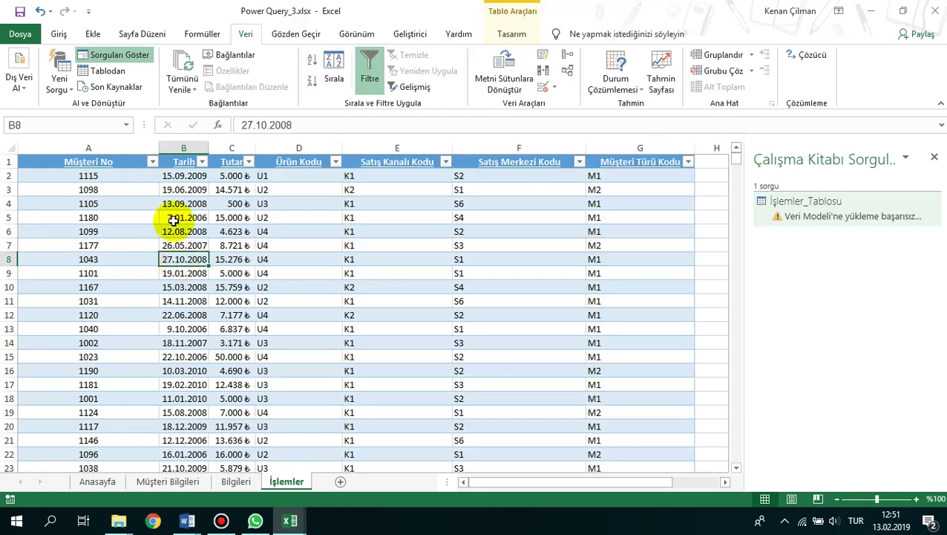
left_click(338, 241)
left_click(599, 286)
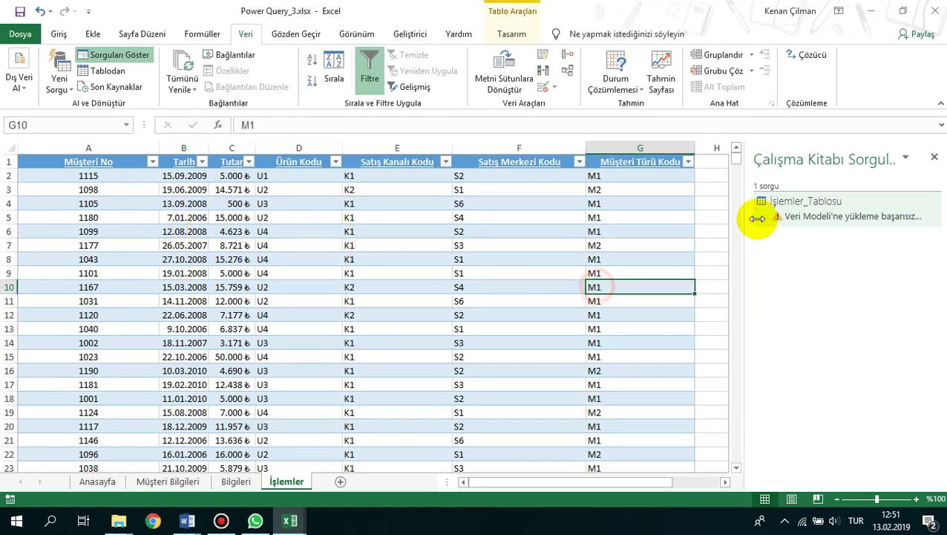
- Reopen the İşlemler_Tablosu query in the Power Query Editor, look through its rows and close the editor
double_click(830, 207)
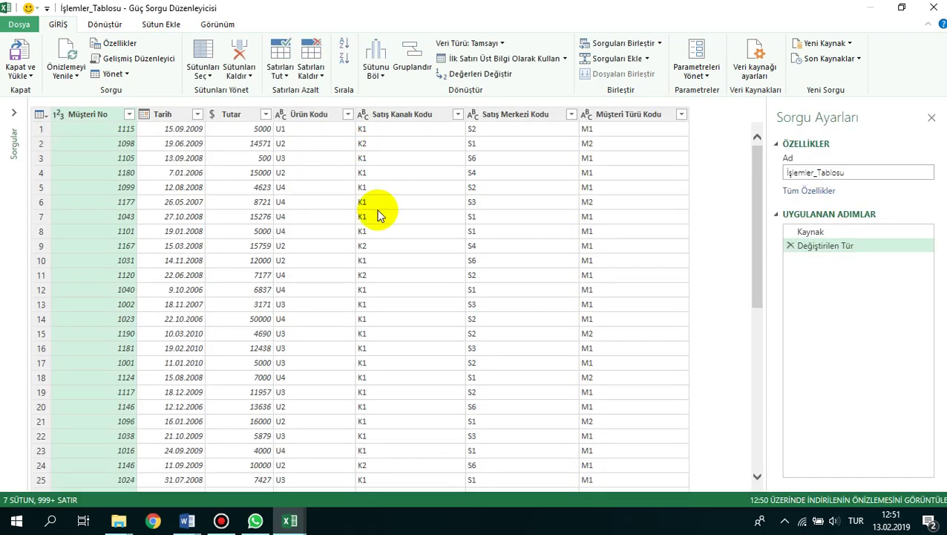
scroll(549, 234, "down", 7)
scroll(509, 239, "up", 7)
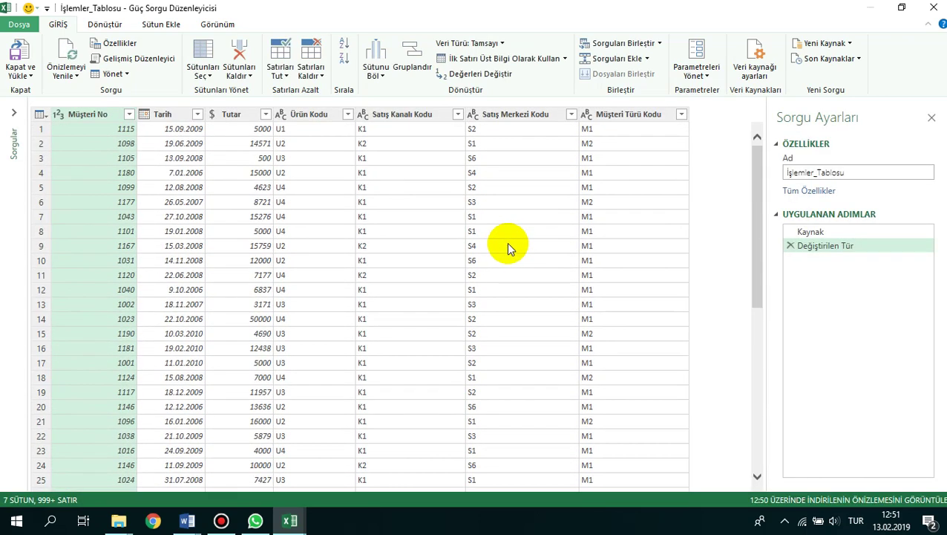
left_click(940, 9)
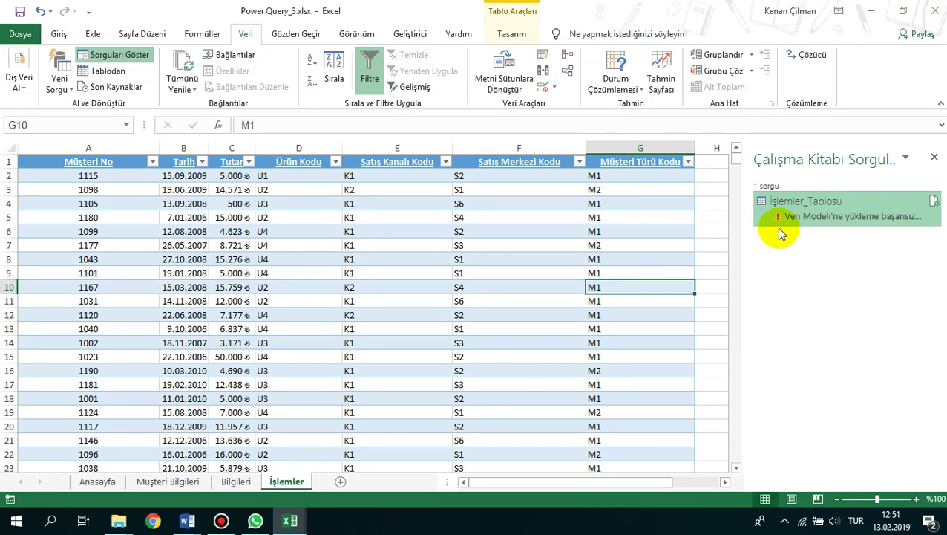
- Send Microsoft feedback from the query's Data Model warning, including a screenshot and the contact e-mail address
mouse_move(850, 214)
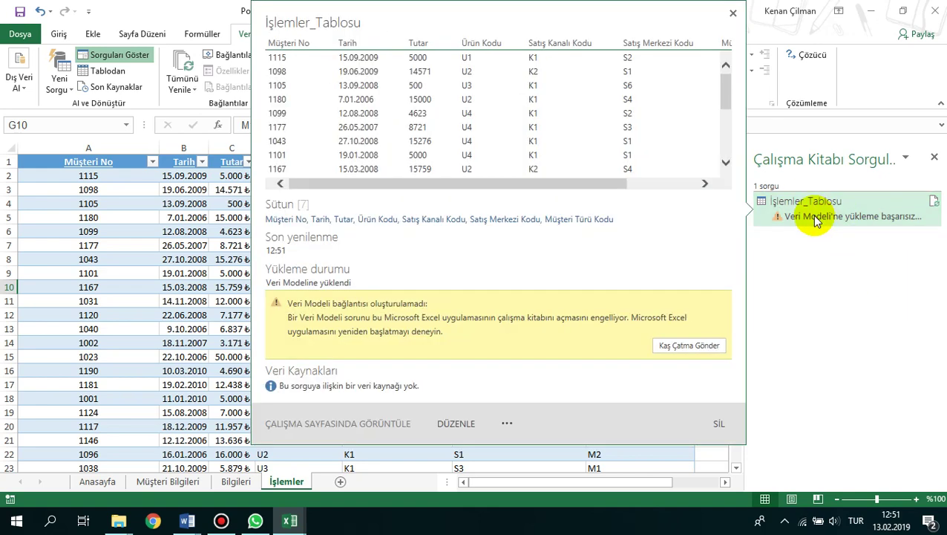
left_click(689, 346)
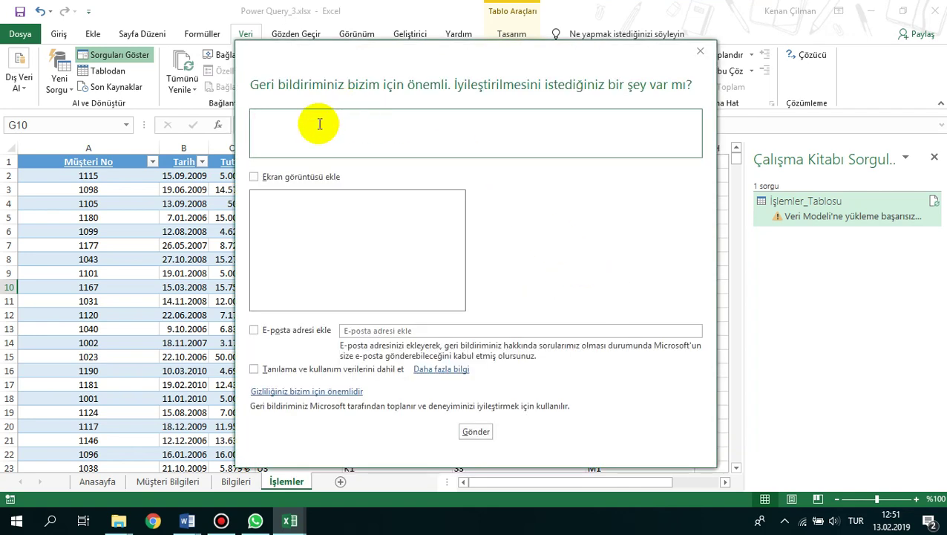
left_click(255, 177)
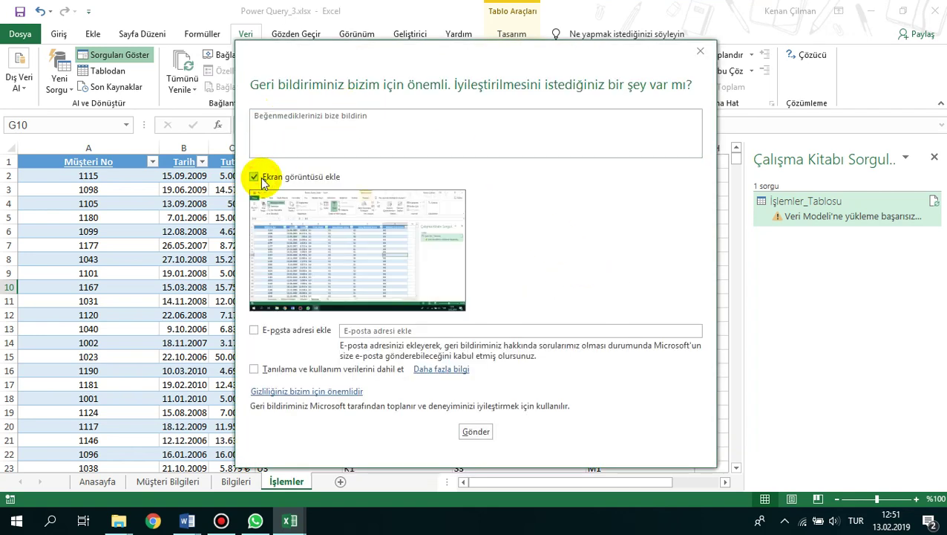
left_click(254, 330)
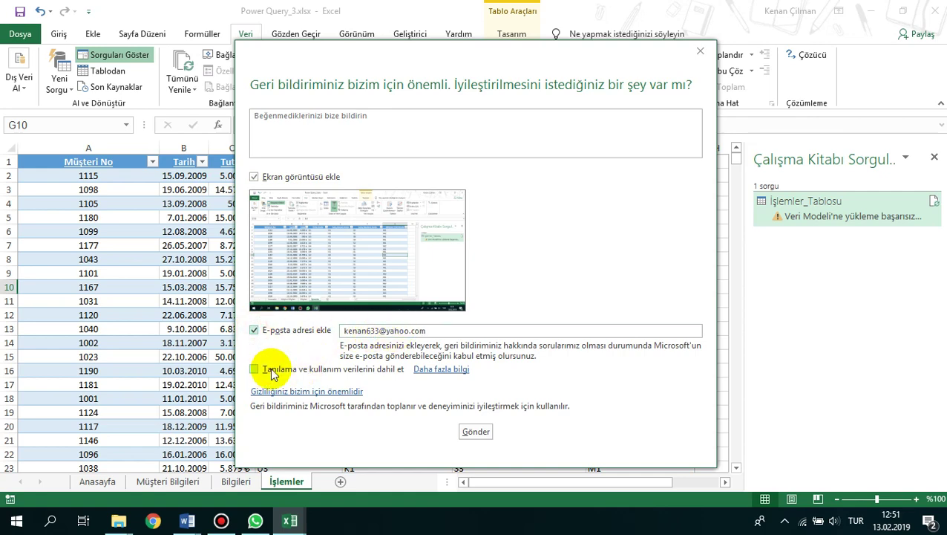
left_click(479, 431)
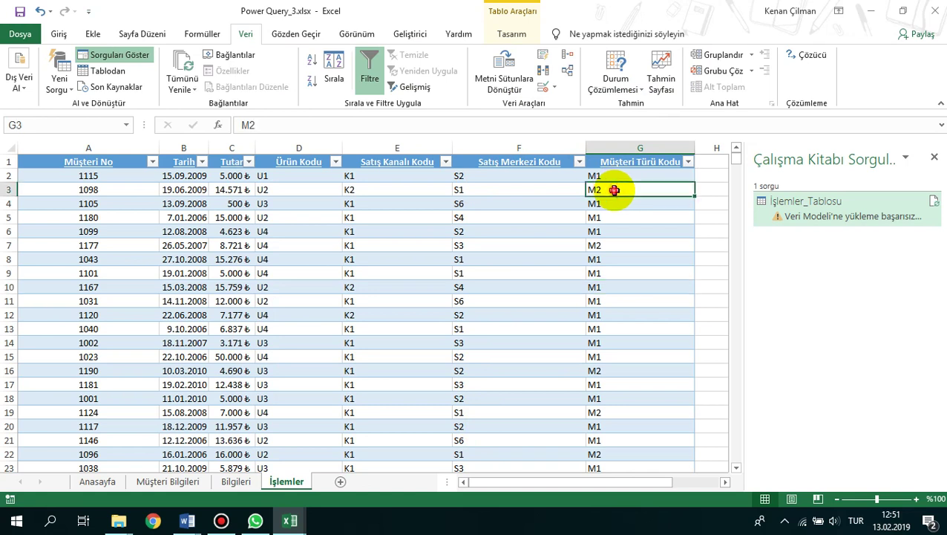
left_click(462, 244)
left_click(550, 318)
left_click(614, 303)
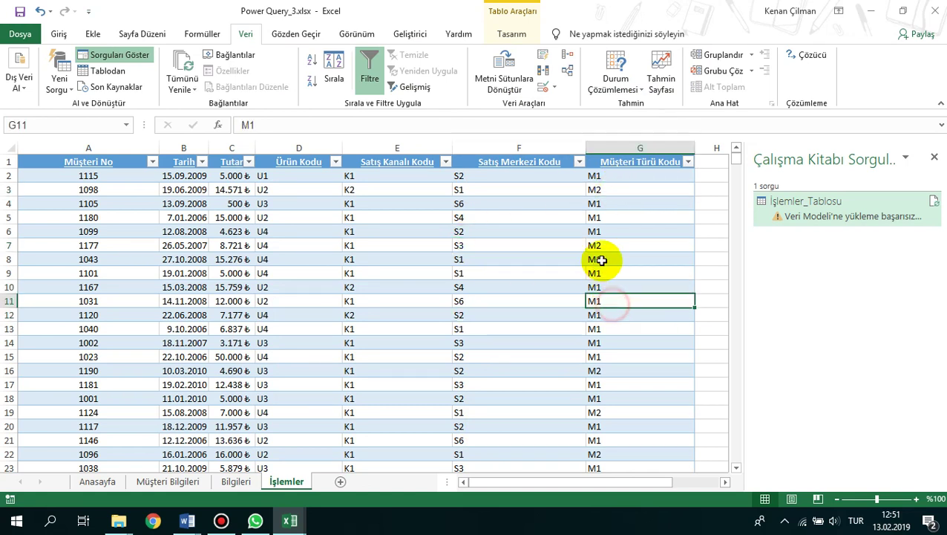
left_click(598, 242)
left_click_drag(491, 205, 569, 405)
left_click(533, 273)
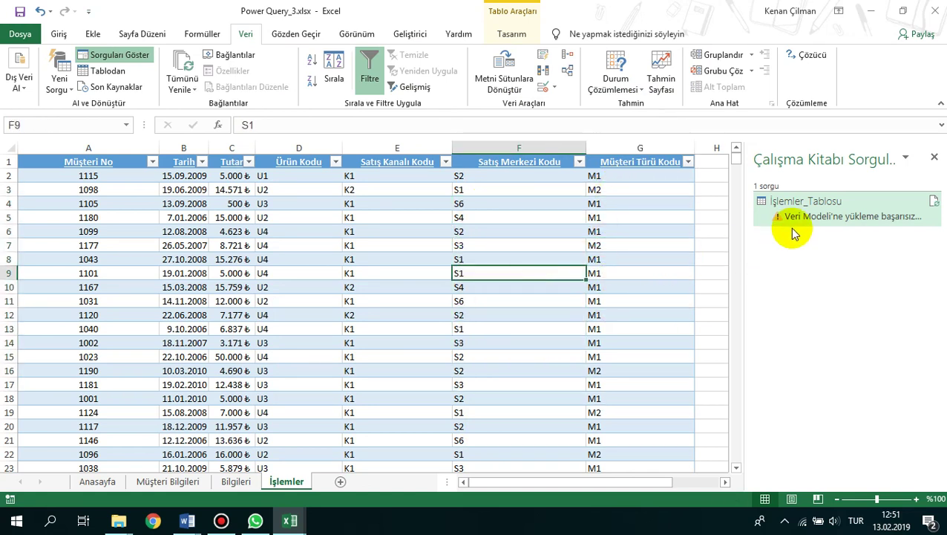
- Examine the İşlemler_Tablosu query's data preview, columns and load status, and close the preview
mouse_move(803, 213)
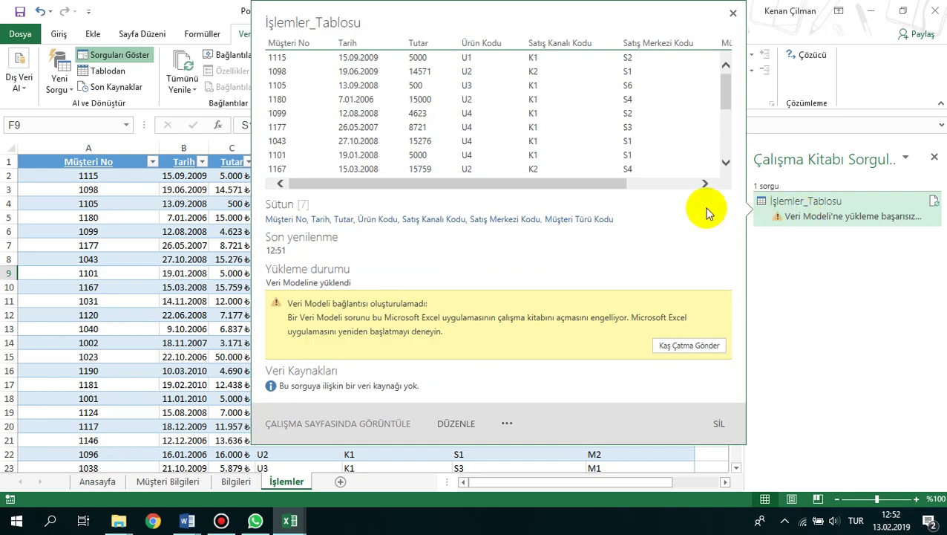
left_click_drag(726, 78, 725, 160)
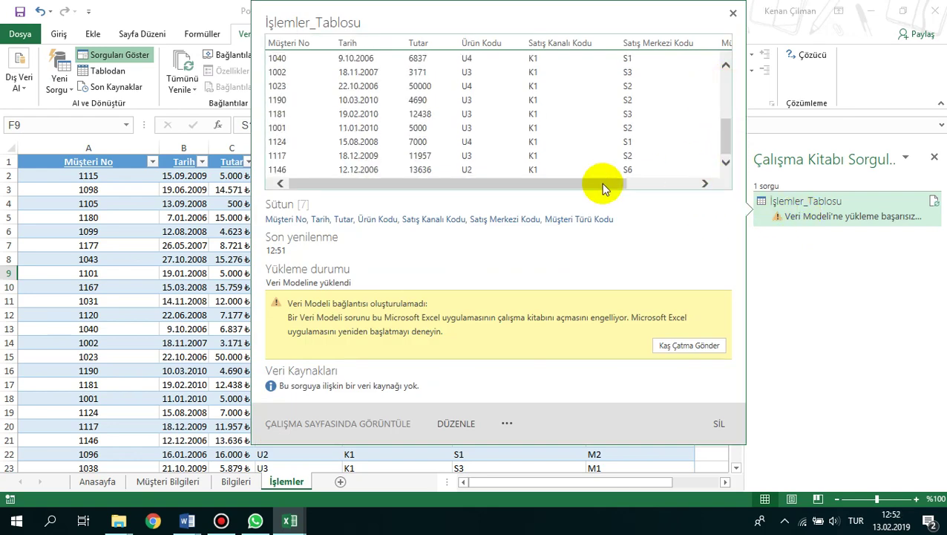
left_click_drag(599, 183, 520, 182)
left_click_drag(724, 102, 726, 80)
left_click(854, 291)
left_click(411, 232)
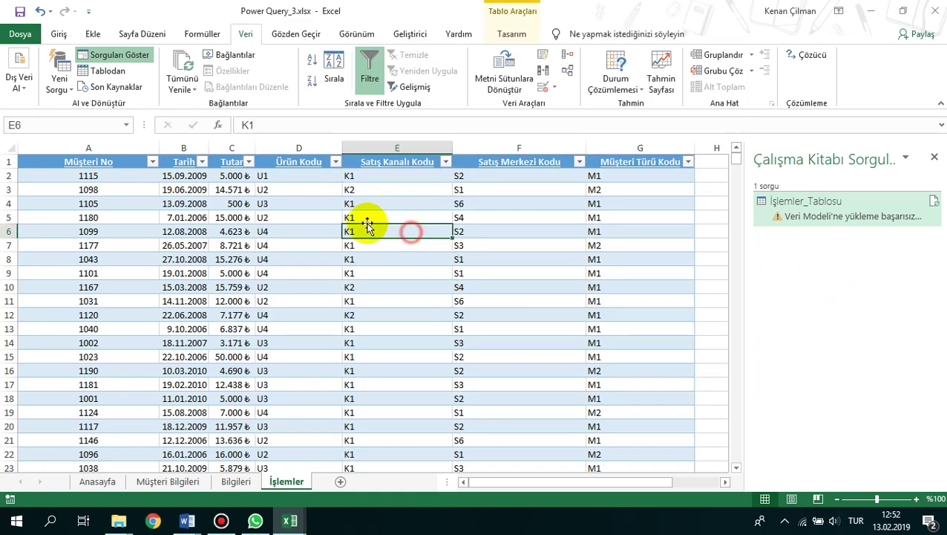
left_click(267, 216)
left_click(485, 231)
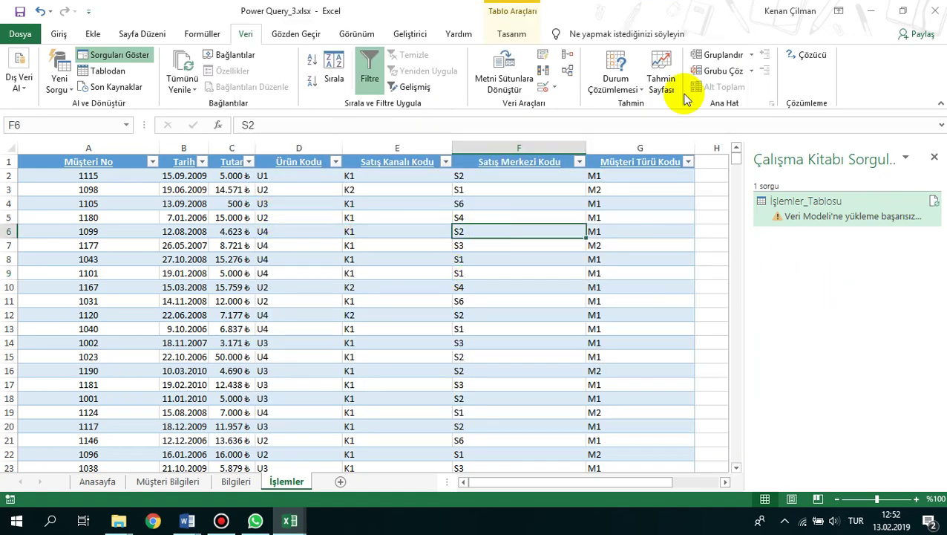
- Bring the Satış Kanalı table from the Bilgileri sheet into the Power Query Editor
left_click(236, 481)
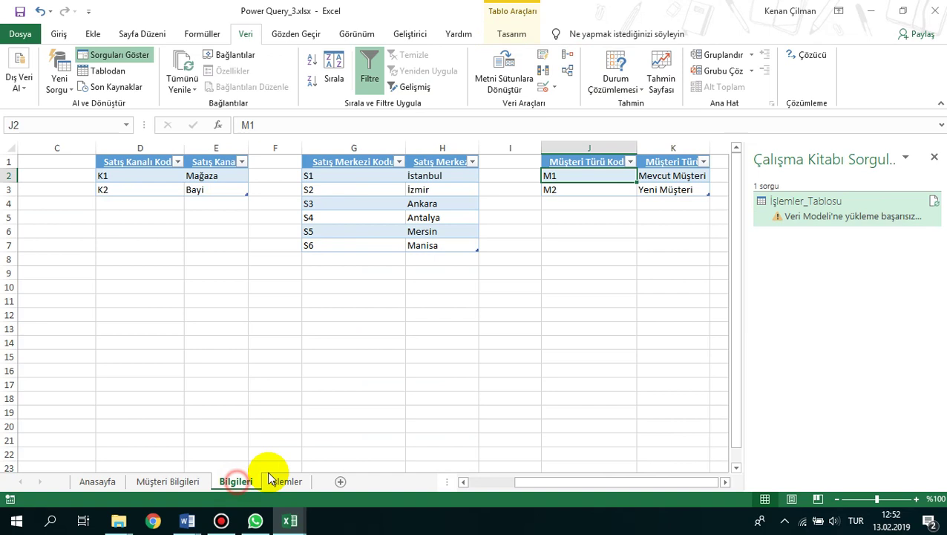
left_click(146, 192)
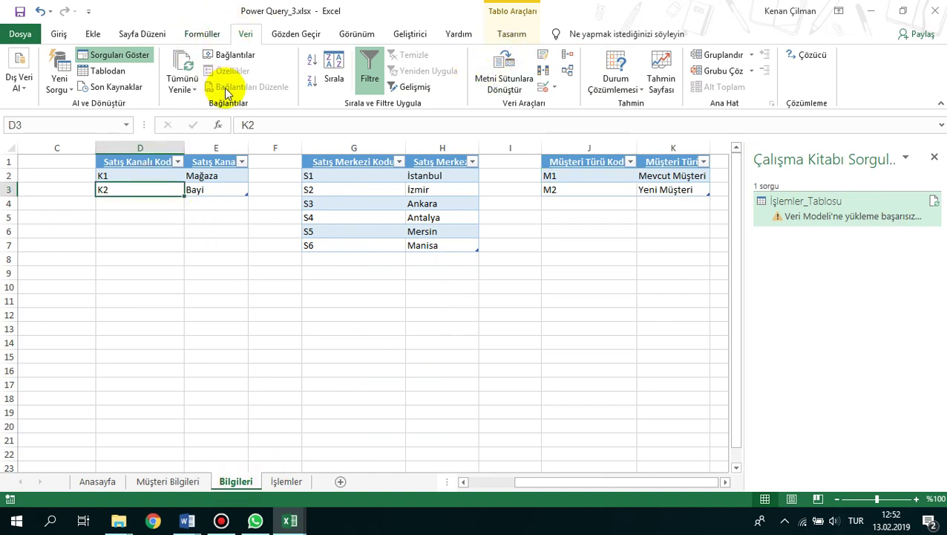
left_click(106, 70)
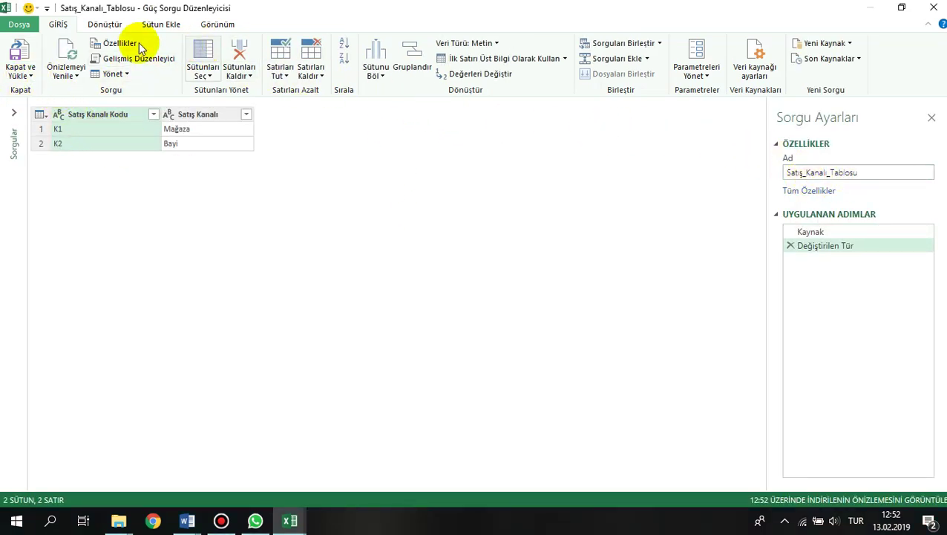
- Try to load Satış_Kanalı_Tablosu with Yalnızca Bağlantı Oluştur and its data added to the Data Model, dismissing the first error messages
left_click(20, 74)
left_click(76, 108)
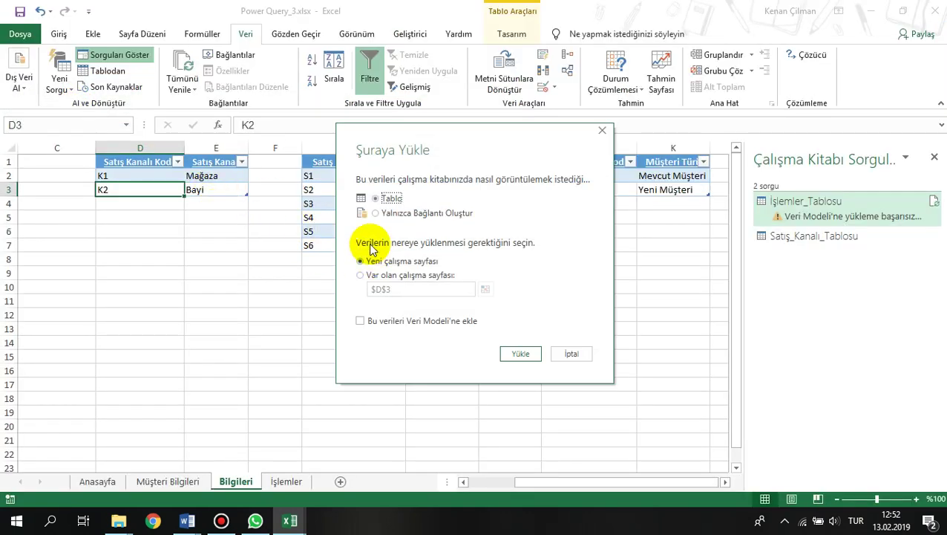
left_click(377, 213)
left_click(361, 320)
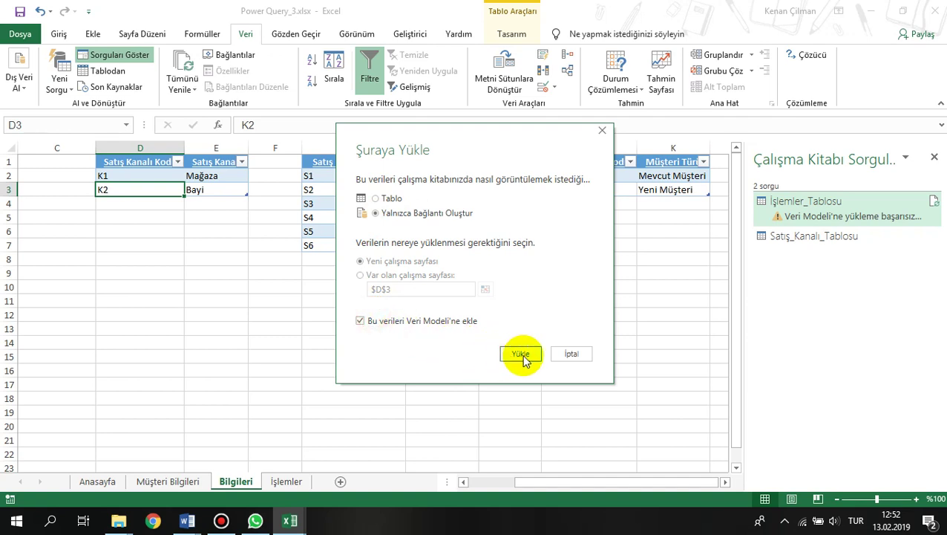
left_click(522, 354)
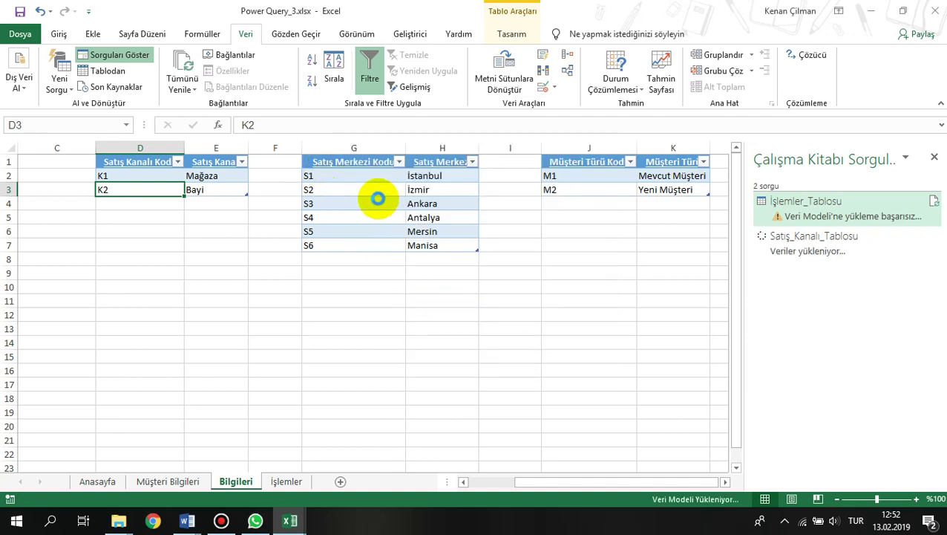
left_click(579, 320)
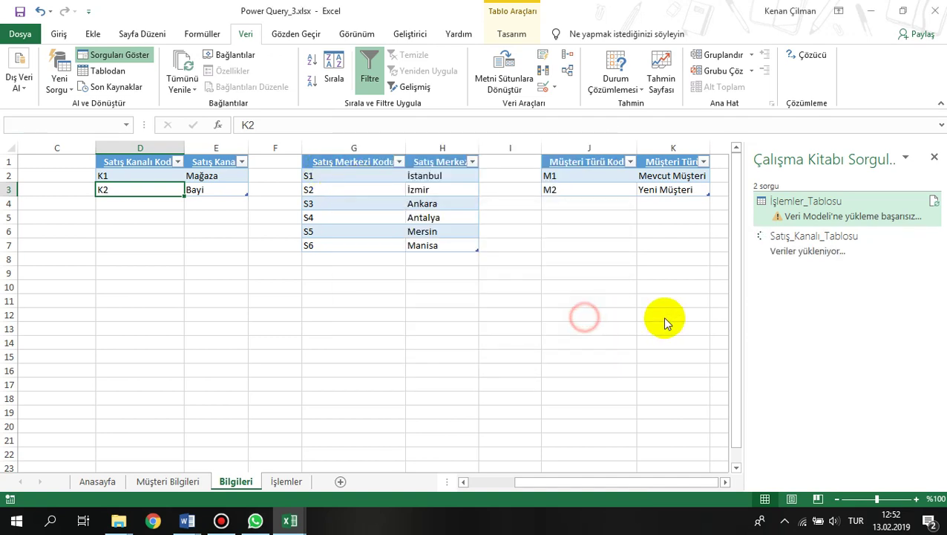
left_click(482, 296)
- Dismiss the remaining load errors and bring the Satış Merkezi table into the Power Query Editor
left_click(385, 199)
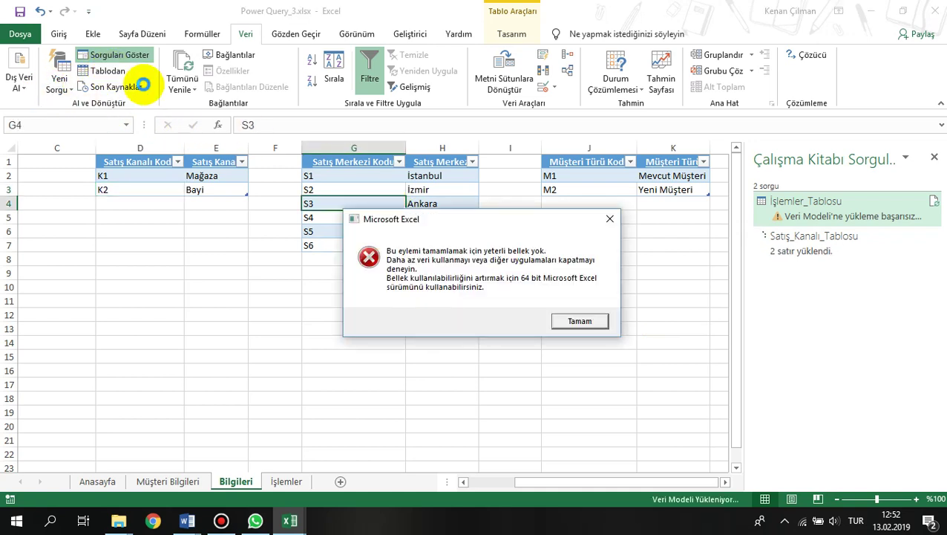
left_click(579, 321)
left_click(494, 297)
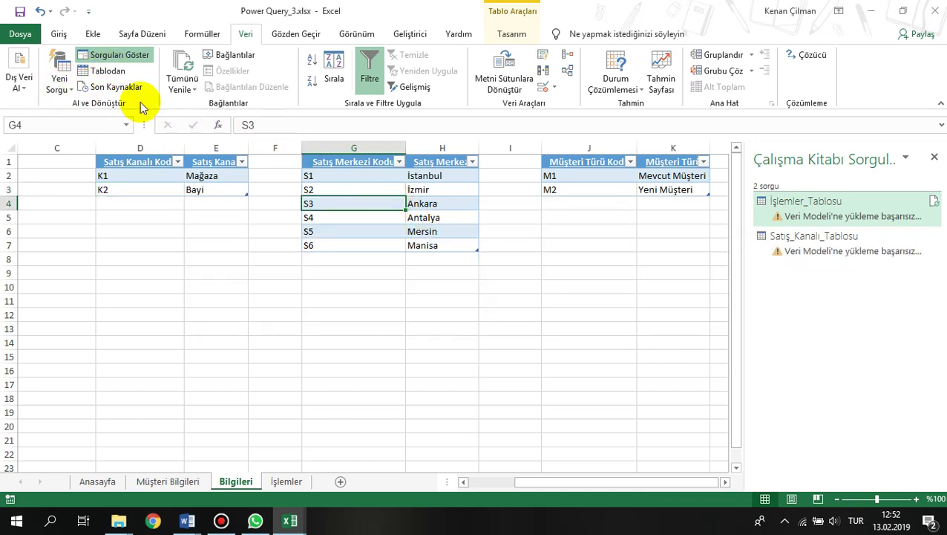
left_click(96, 70)
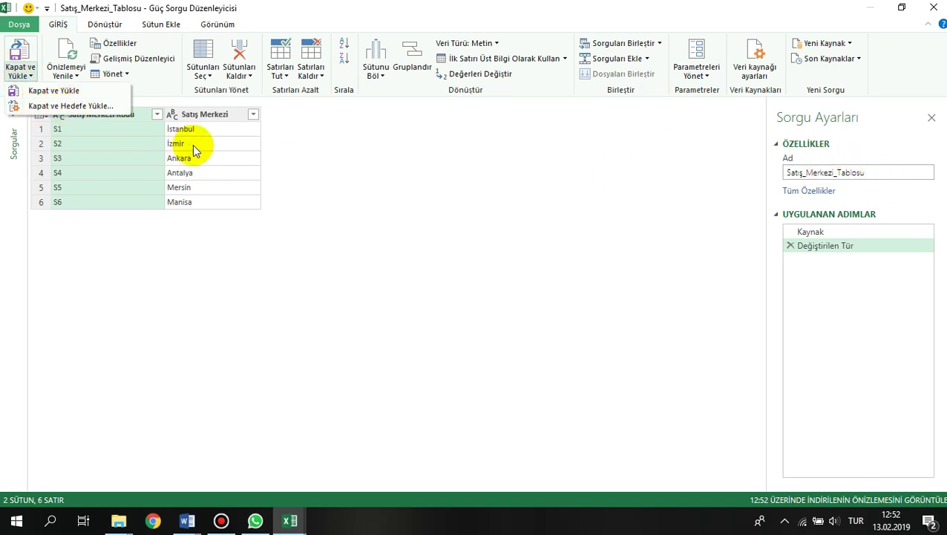
- Try to load Satış_Merkezi_Tablosu with Yalnızca Bağlantı Oluştur and its data added to the Data Model, dismissing the error messages
left_click(87, 106)
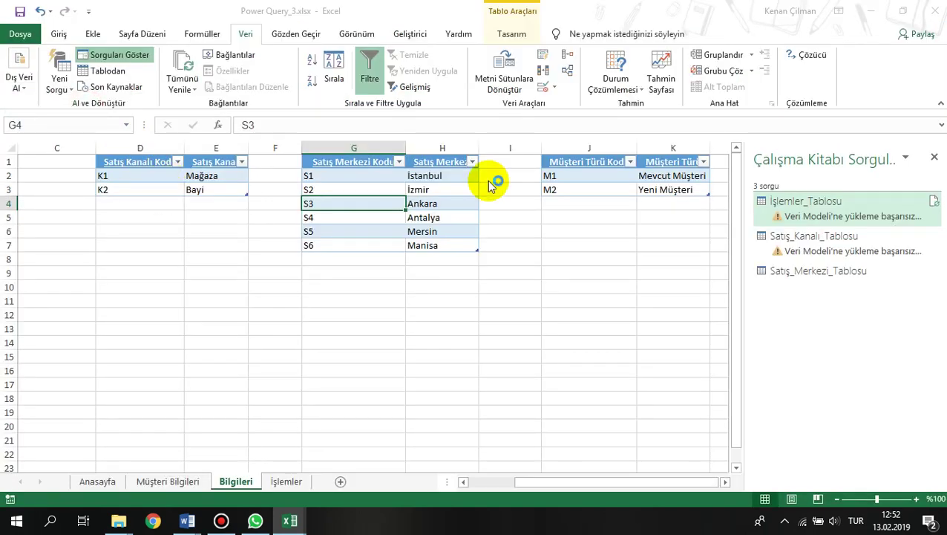
left_click(376, 213)
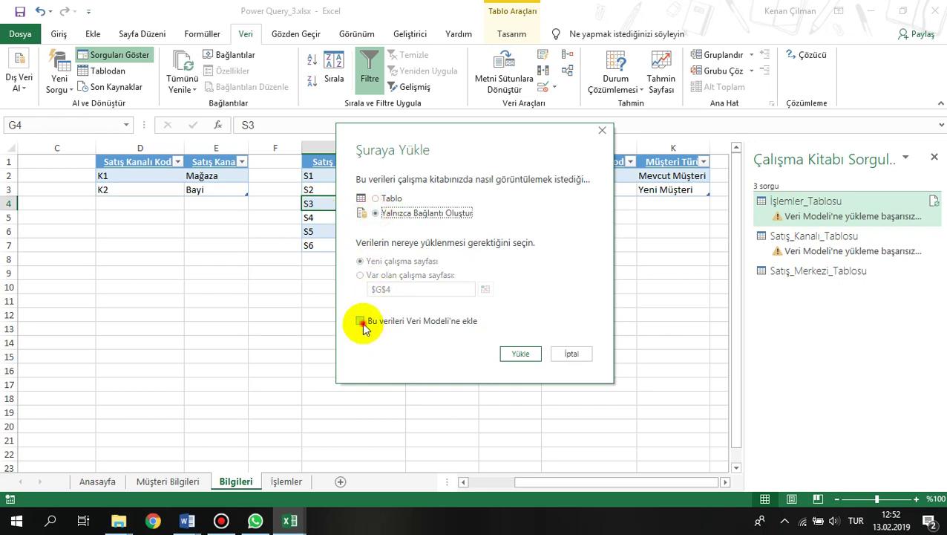
left_click(362, 321)
left_click(522, 355)
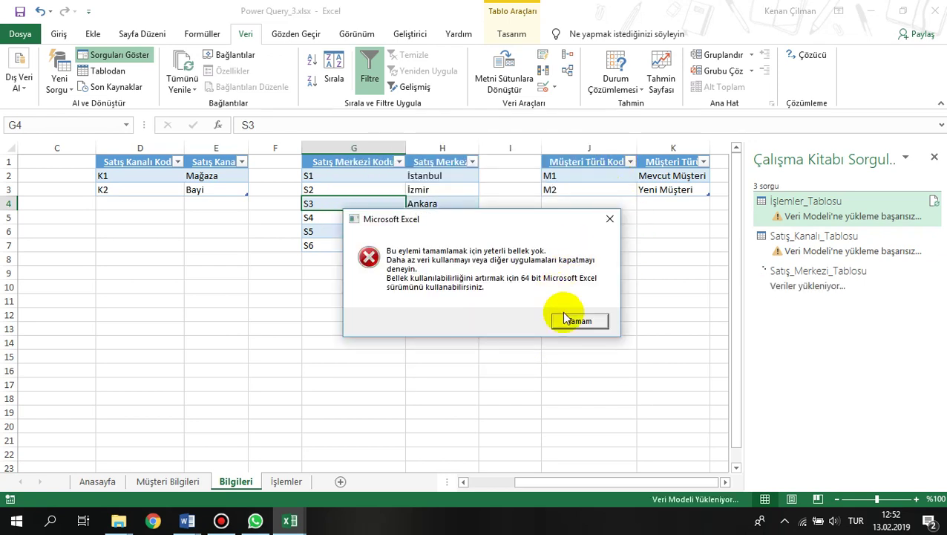
left_click(580, 321)
left_click(481, 300)
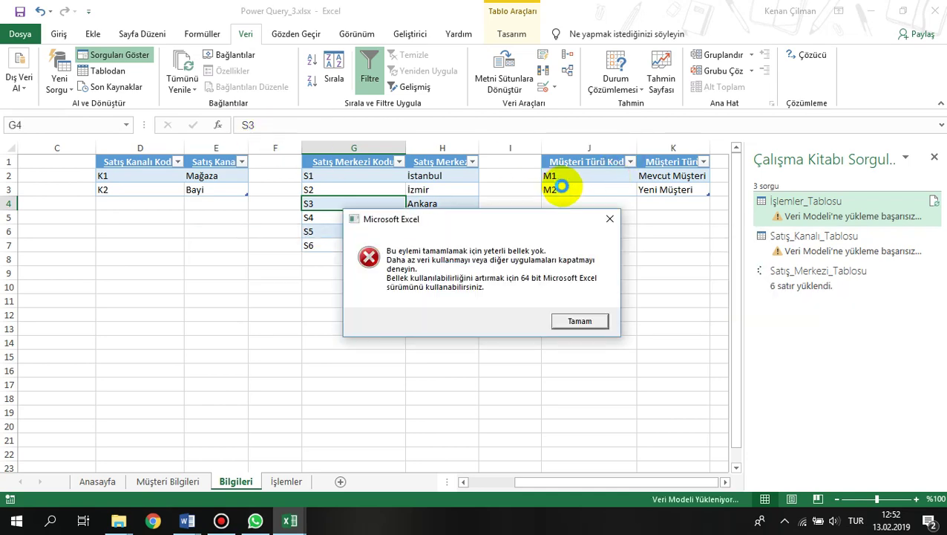
left_click(579, 321)
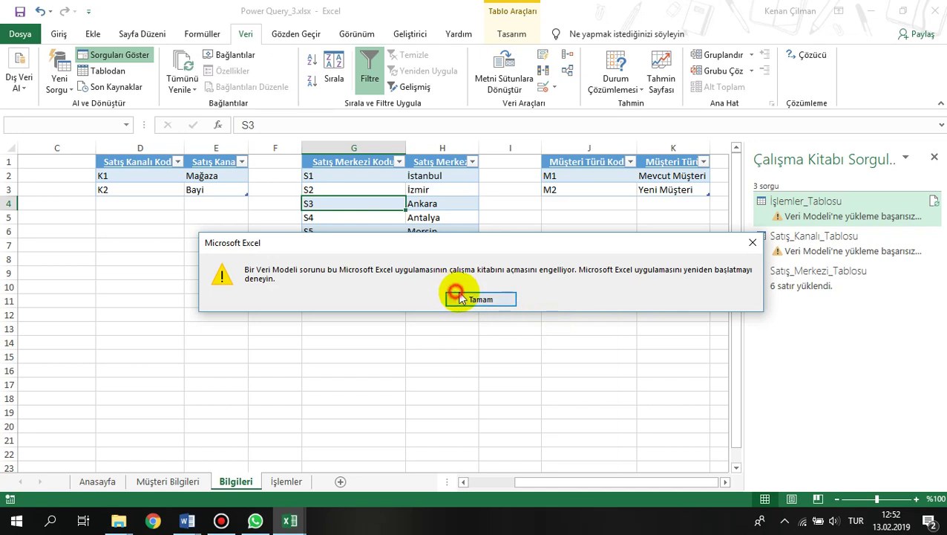
left_click(468, 300)
- Bring the Müşteri Türü table into Power Query and try loading it with Yalnızca Bağlantı Oluştur and the Data Model option, dismissing the error messages
left_click(577, 187)
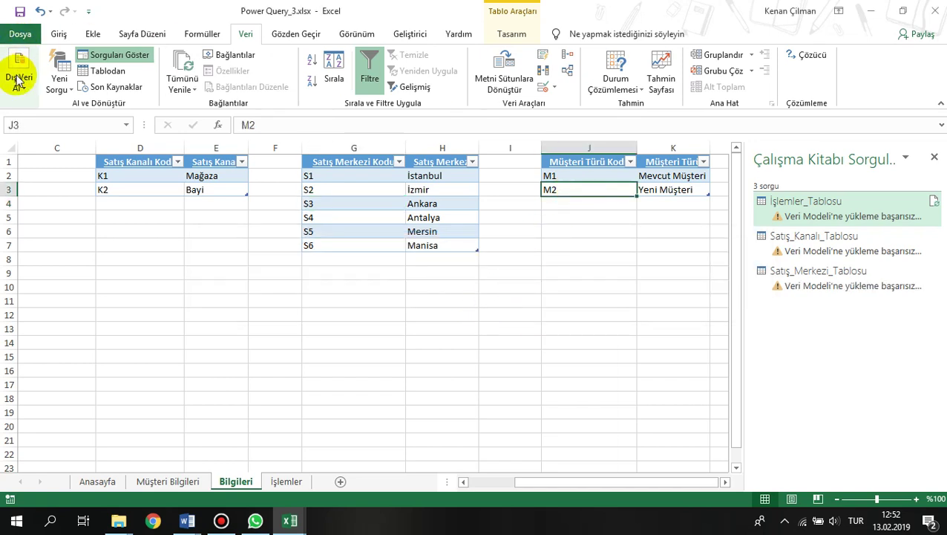
left_click(109, 76)
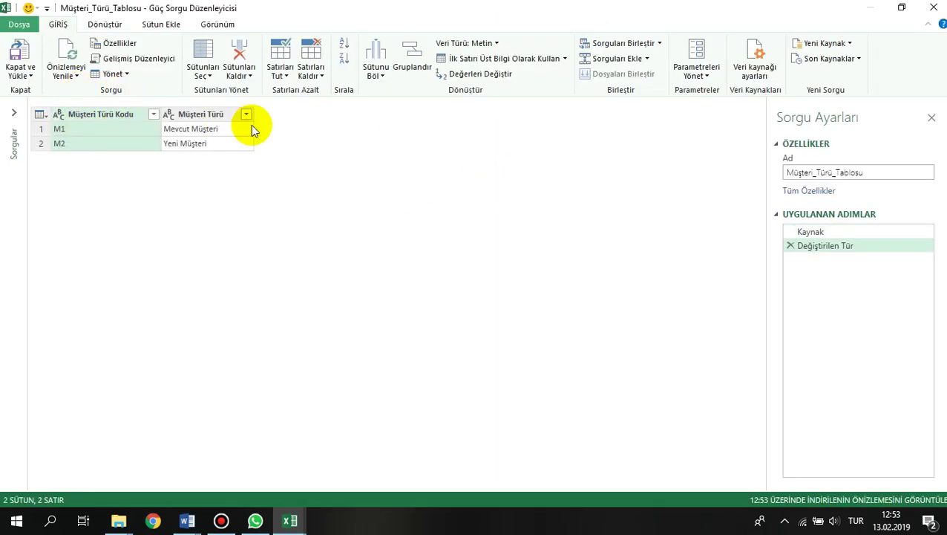
left_click(20, 75)
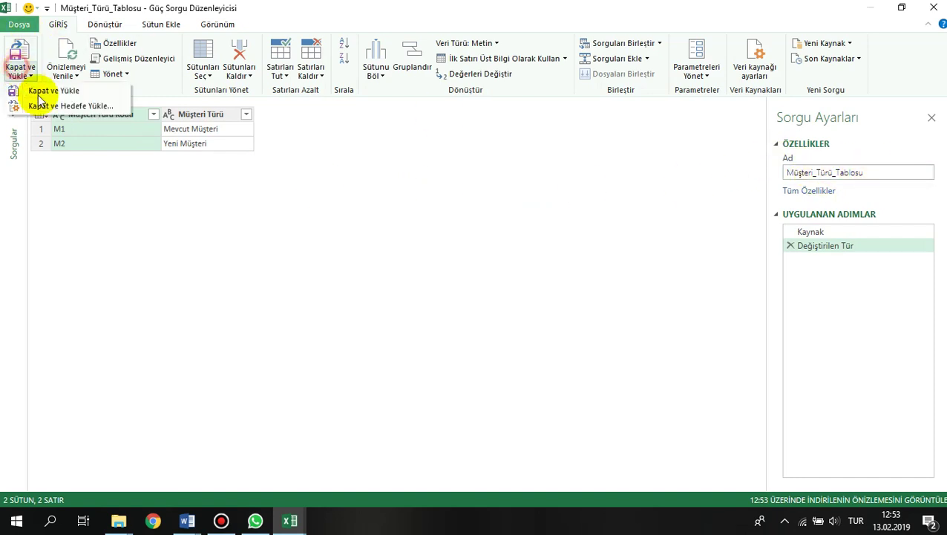
left_click(67, 108)
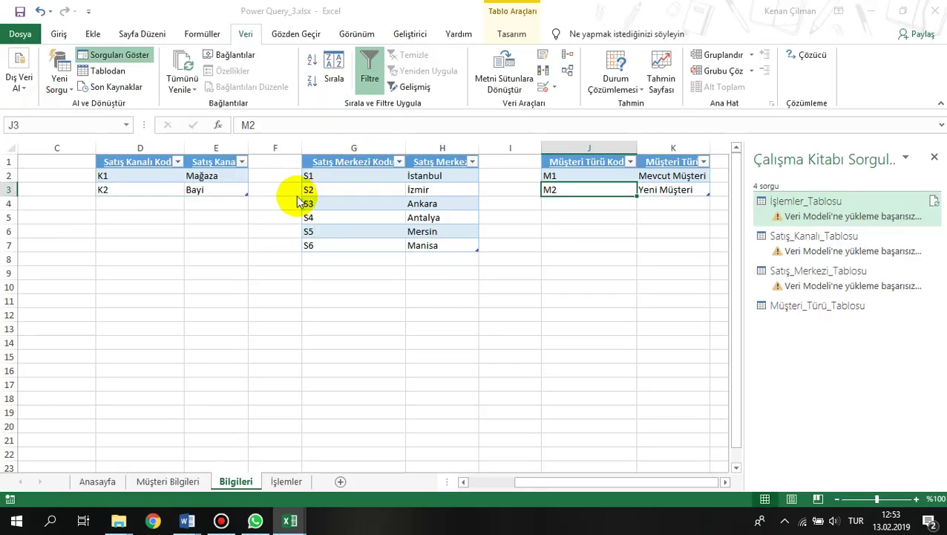
left_click(404, 214)
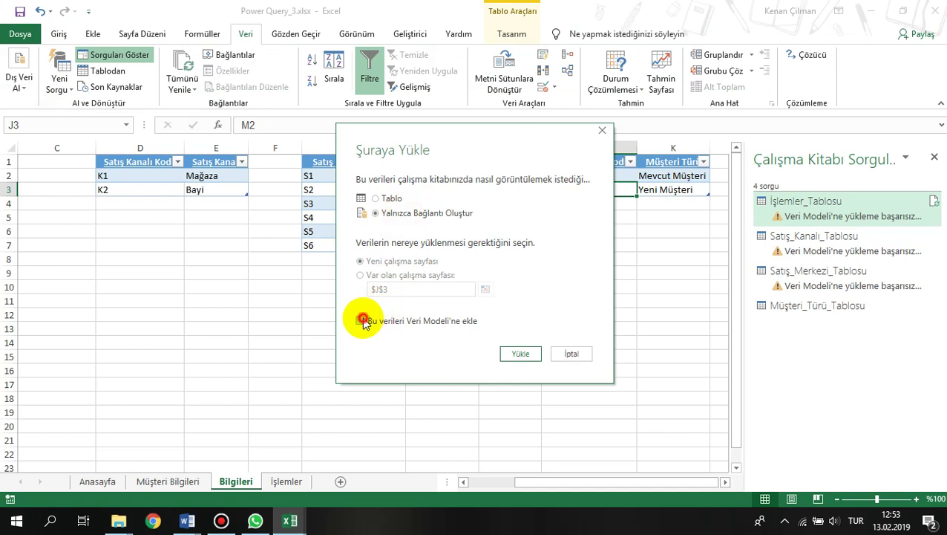
left_click(363, 321)
left_click(518, 353)
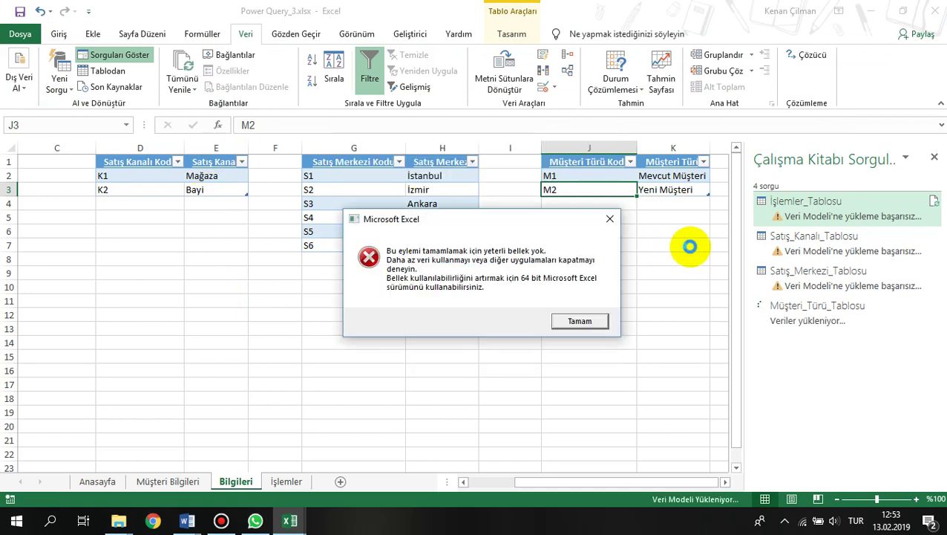
left_click(583, 321)
left_click(482, 299)
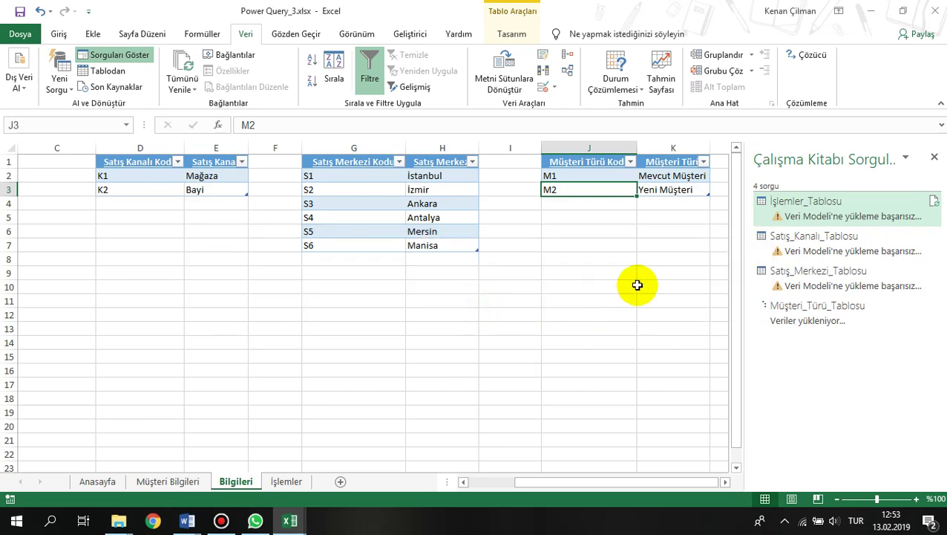
left_click(638, 285)
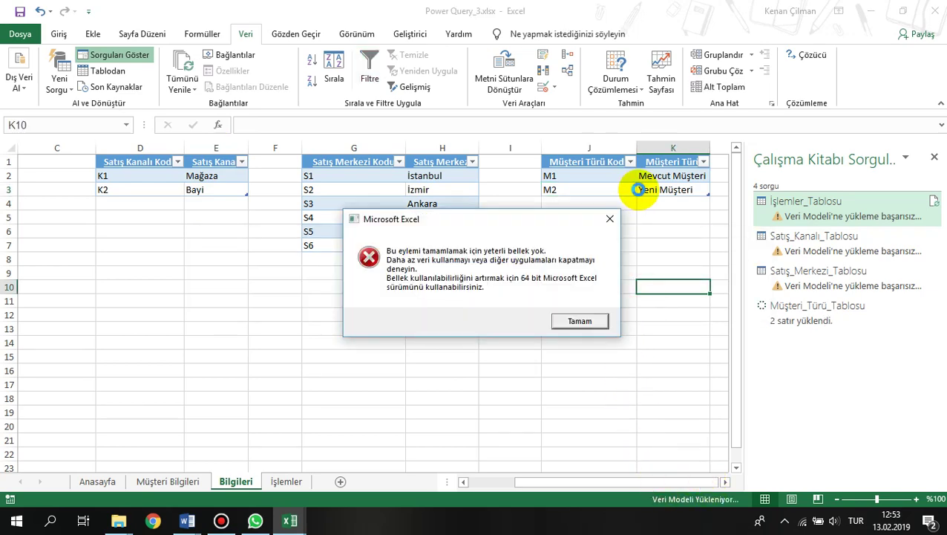
left_click(579, 320)
left_click(483, 299)
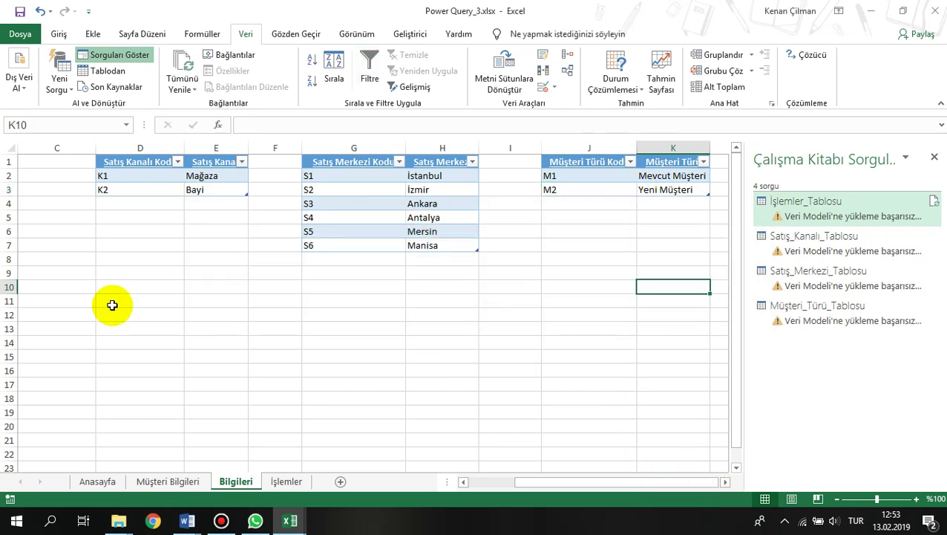
- Bring the customer table from the Müşteri Bilgileri sheet into the Power Query Editor
left_click(168, 482)
left_click(222, 209)
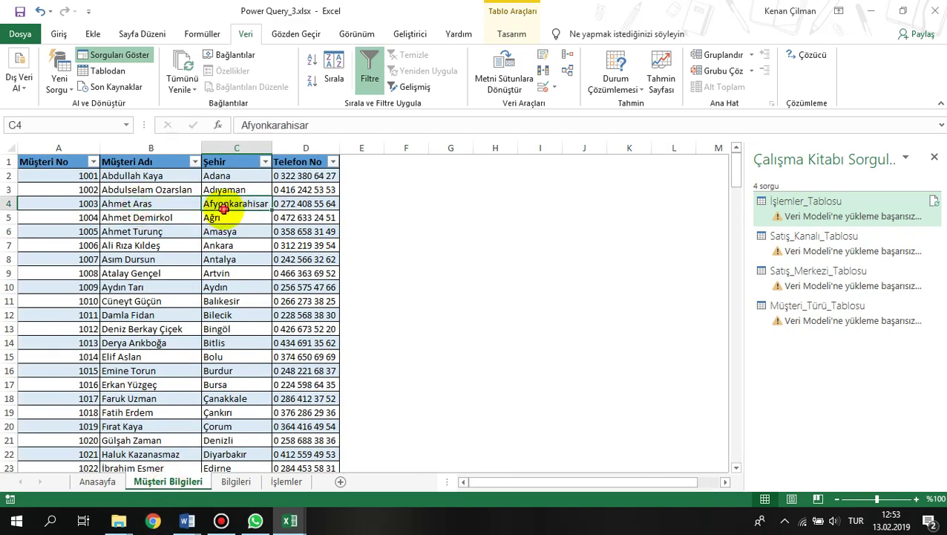
left_click(102, 72)
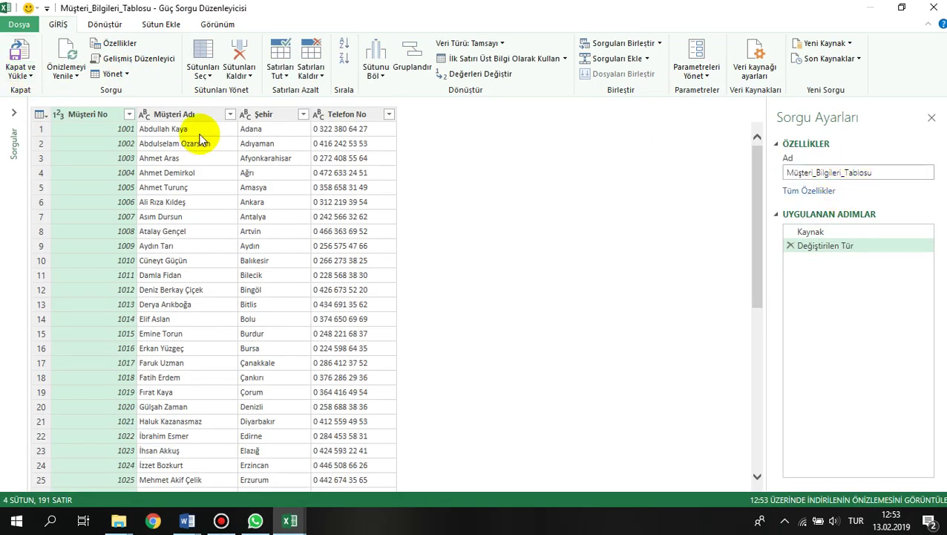
- Try to load Müşteri_Bilgileri_Tablosu with Yalnızca Bağlantı Oluştur and its data added to the Data Model, dismissing the error messages
left_click(20, 72)
left_click(33, 90)
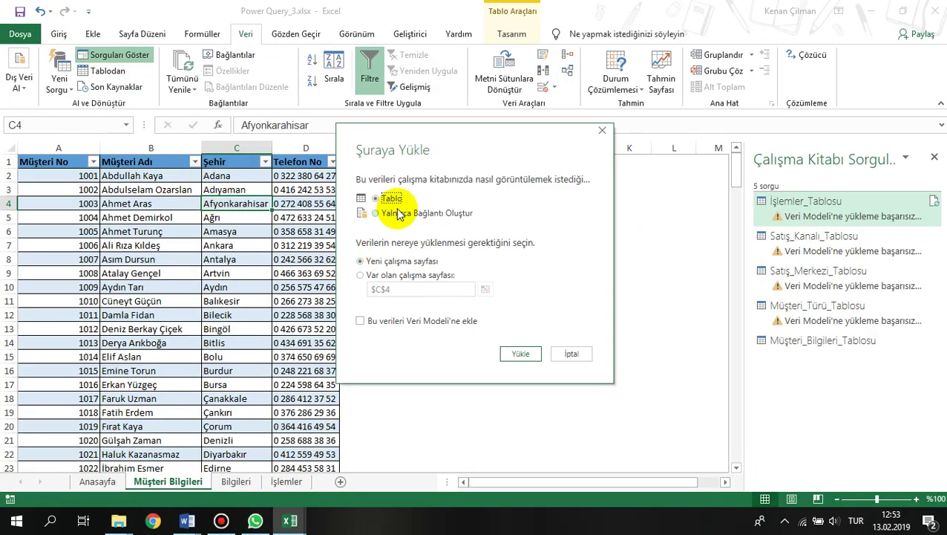
left_click(413, 216)
left_click(378, 319)
left_click(521, 353)
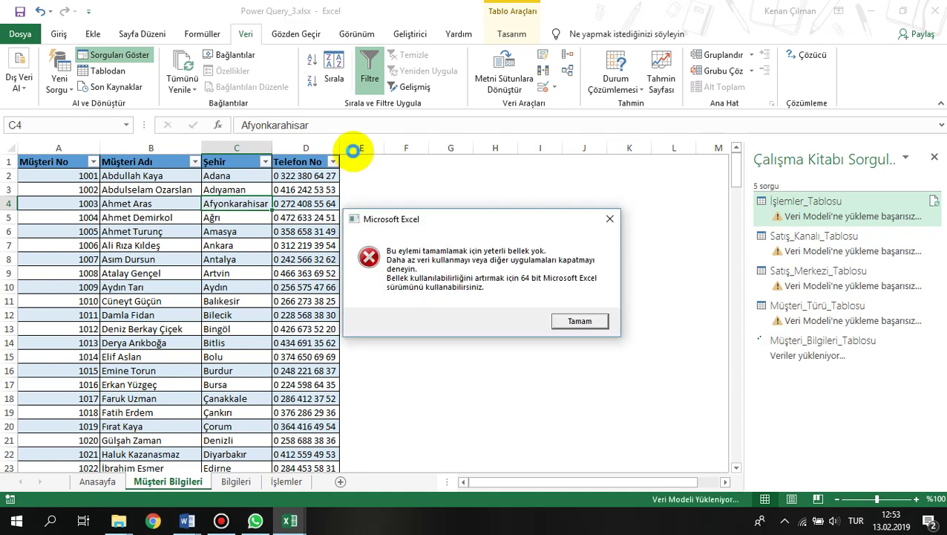
left_click(580, 320)
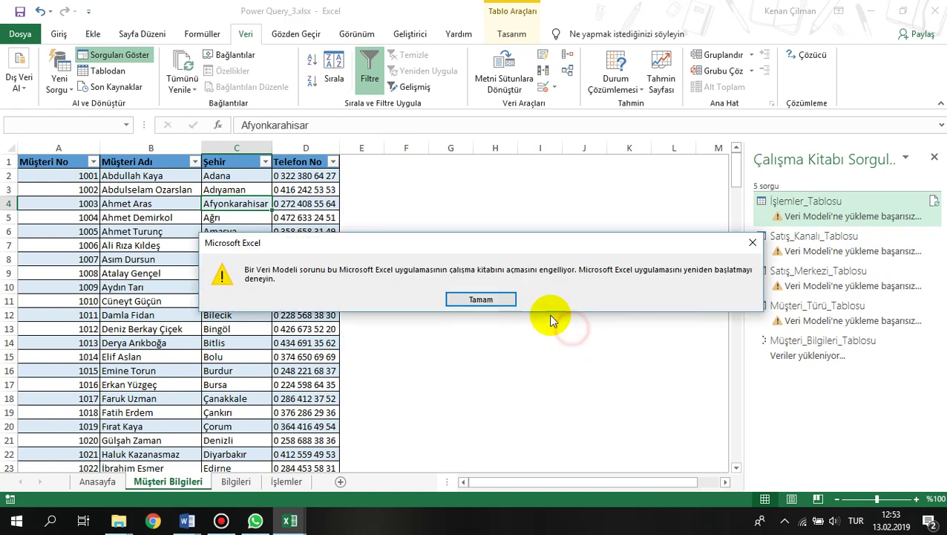
left_click(498, 298)
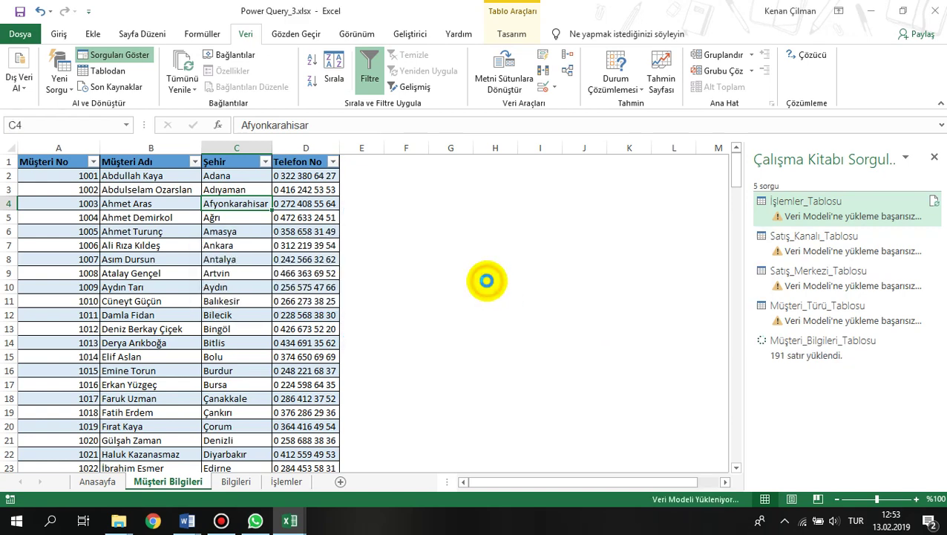
left_click(569, 323)
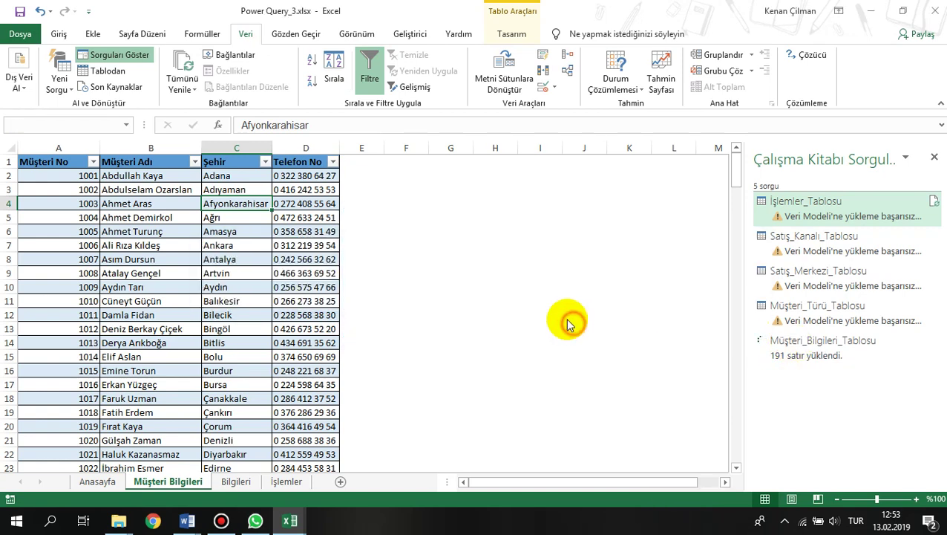
left_click(496, 299)
left_click(401, 281)
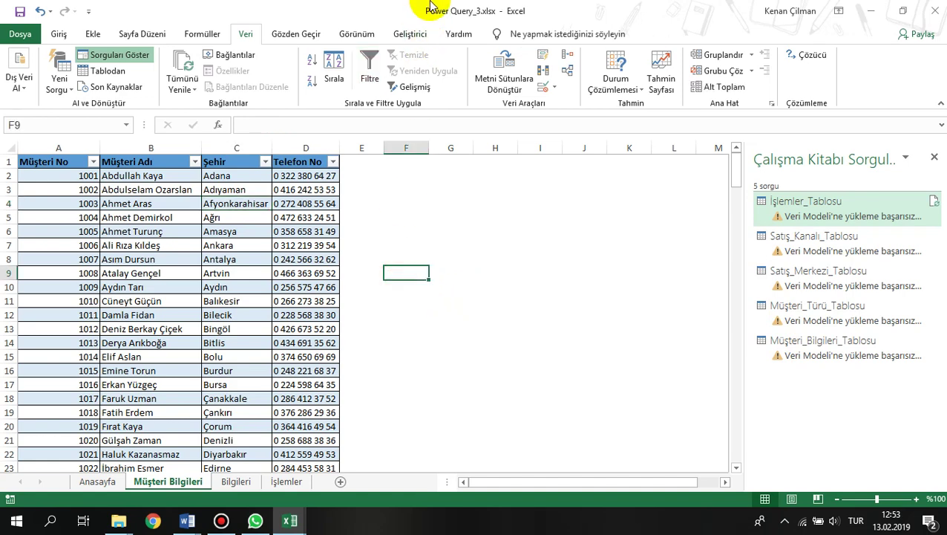
left_click(545, 9)
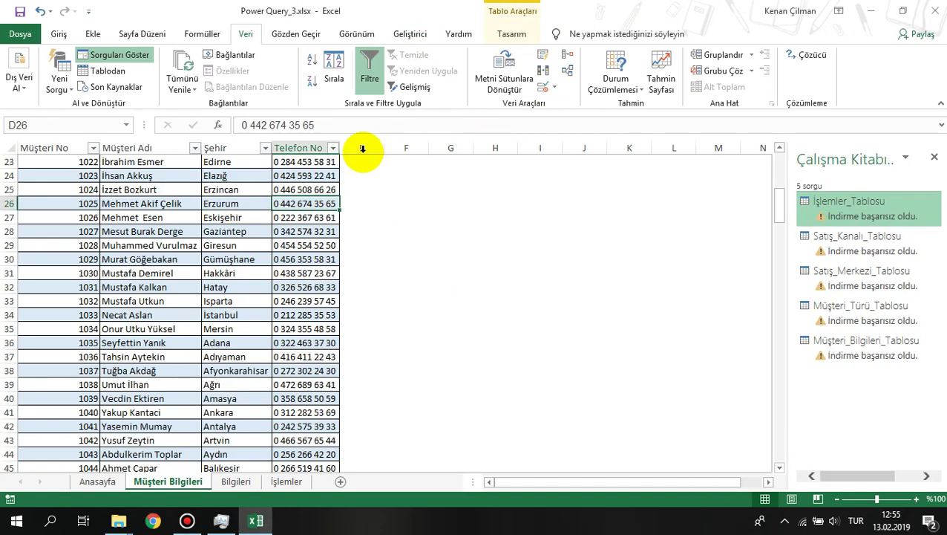
- Open the İşlemler_Tablosu query in the Power Query Editor and show the list of all queries
left_click(184, 215)
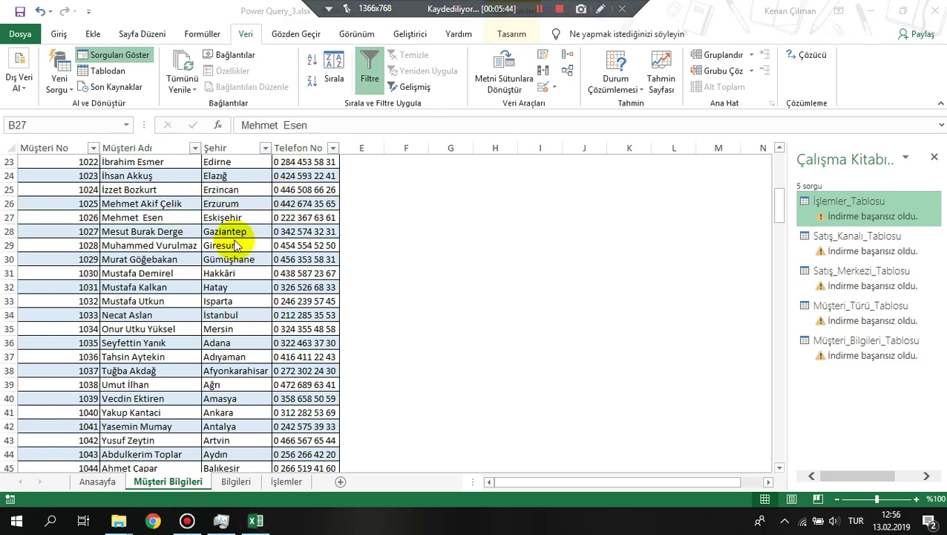
left_click(85, 187)
scroll(84, 188, "up", 7)
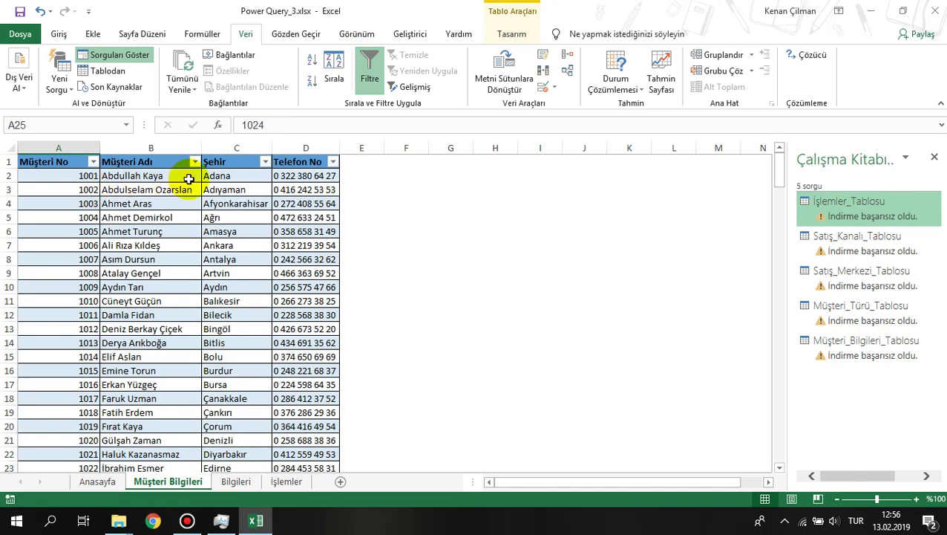
left_click(182, 176)
double_click(865, 210)
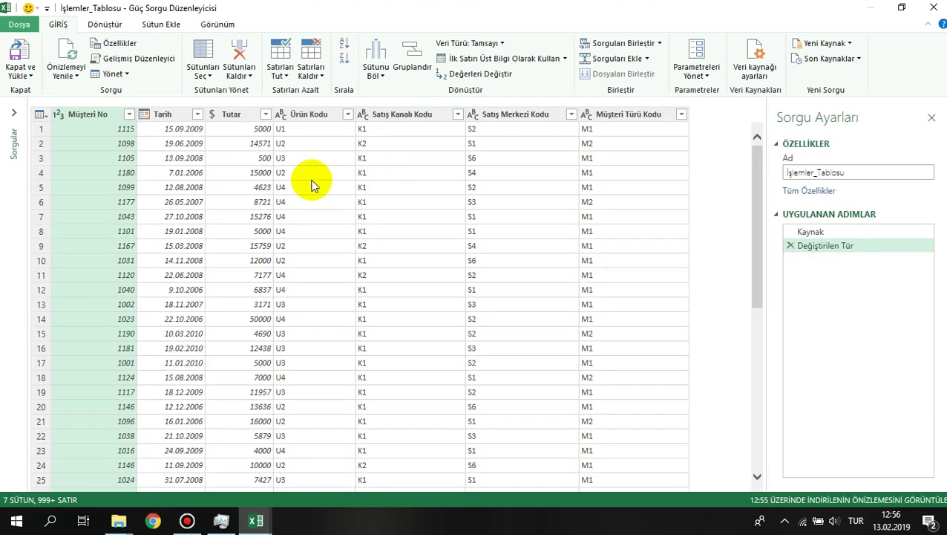
left_click(9, 115)
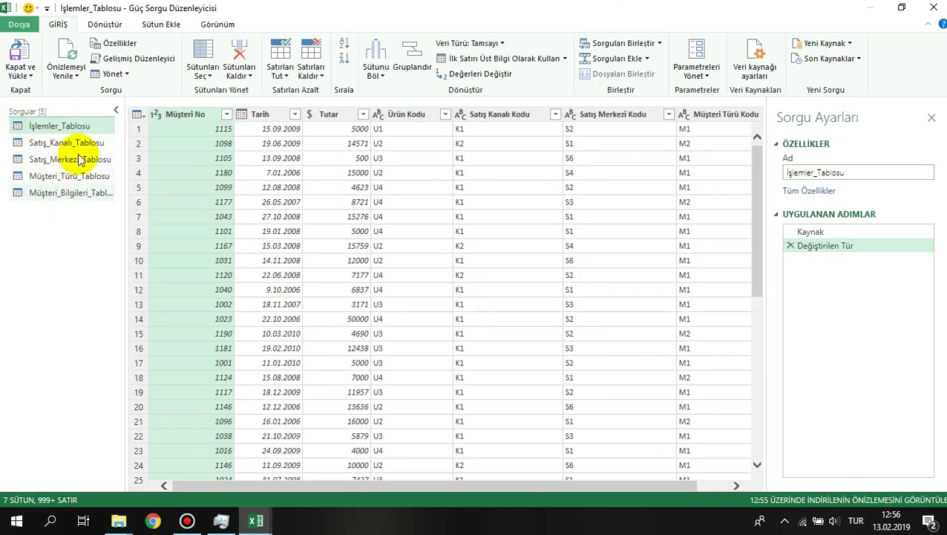
- Examine the Ürün Kodu, Satış Kanalı Kodu, Satış Merkezi Kodu, Müşteri Türü Kodu and Müşteri No columns of İşlemler_Tablosu
left_click(387, 128)
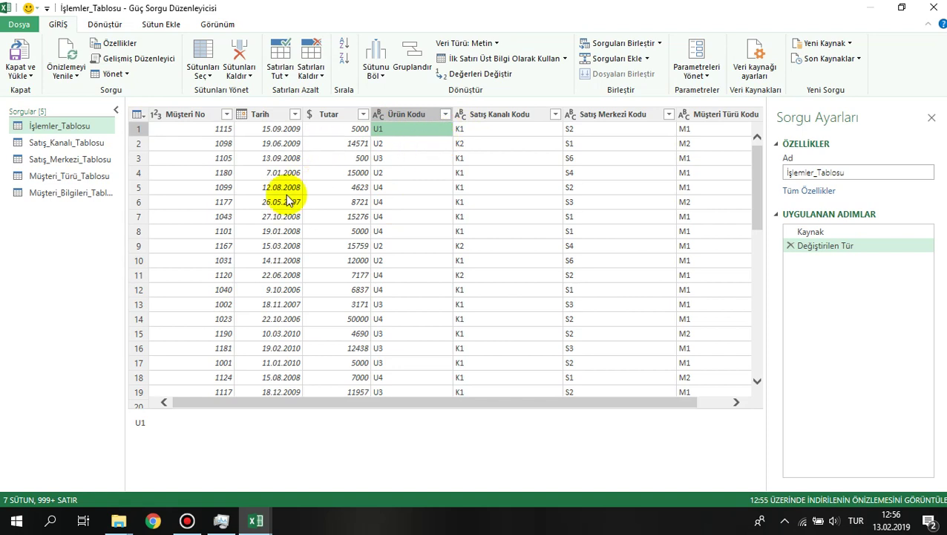
left_click(496, 144)
left_click(610, 143)
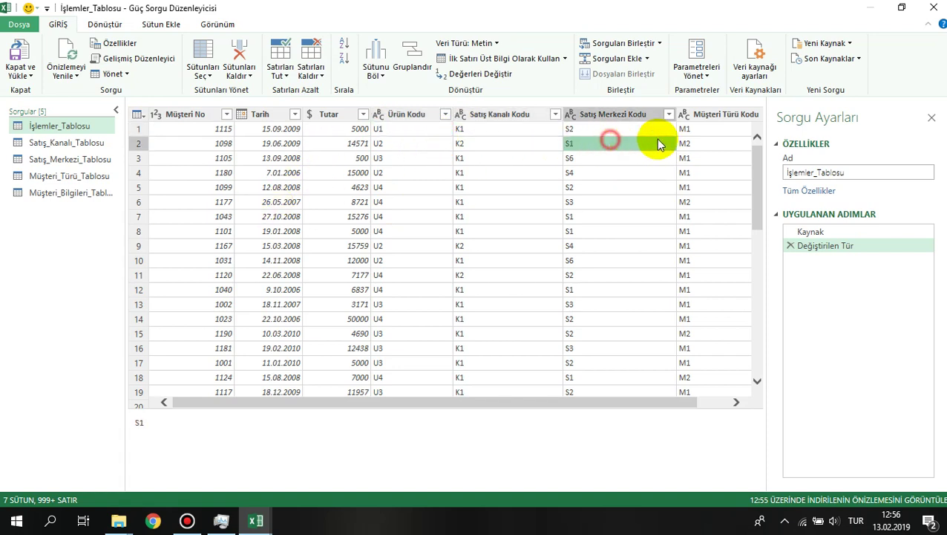
left_click(714, 142)
left_click_drag(247, 402, 190, 204)
left_click(193, 187)
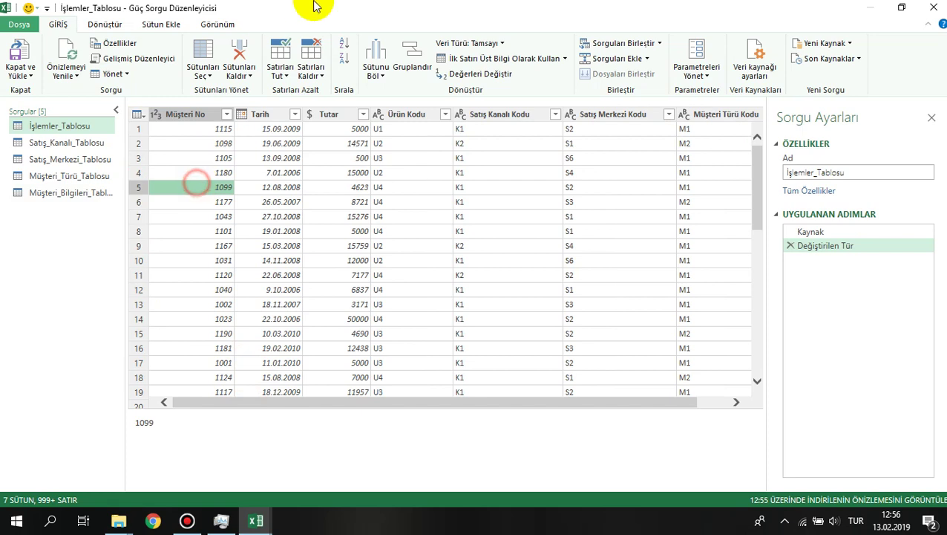
- Merge İşlemler_Tablosu with Müşteri_Bilgileri_Tablosu by matching their Müşteri No columns, using a left outer join
left_click(616, 43)
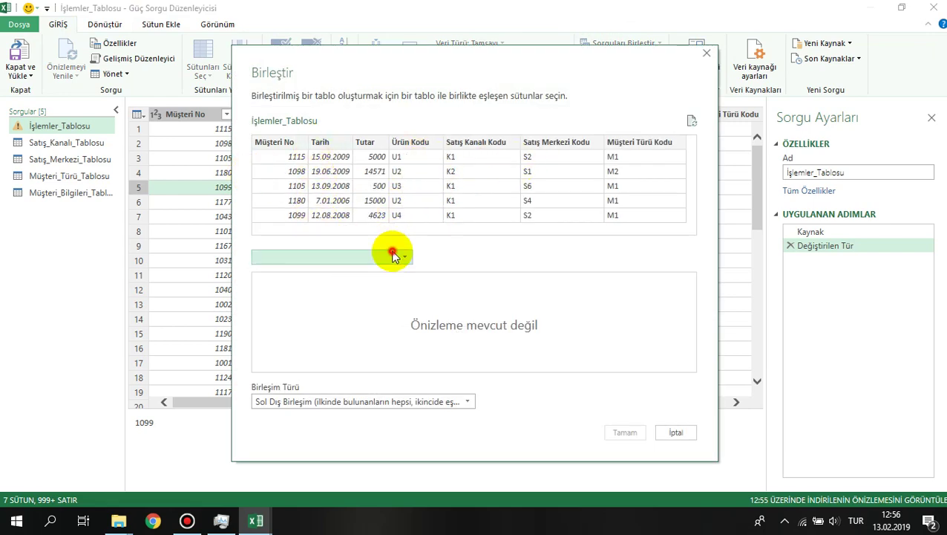
left_click(392, 256)
left_click(302, 275)
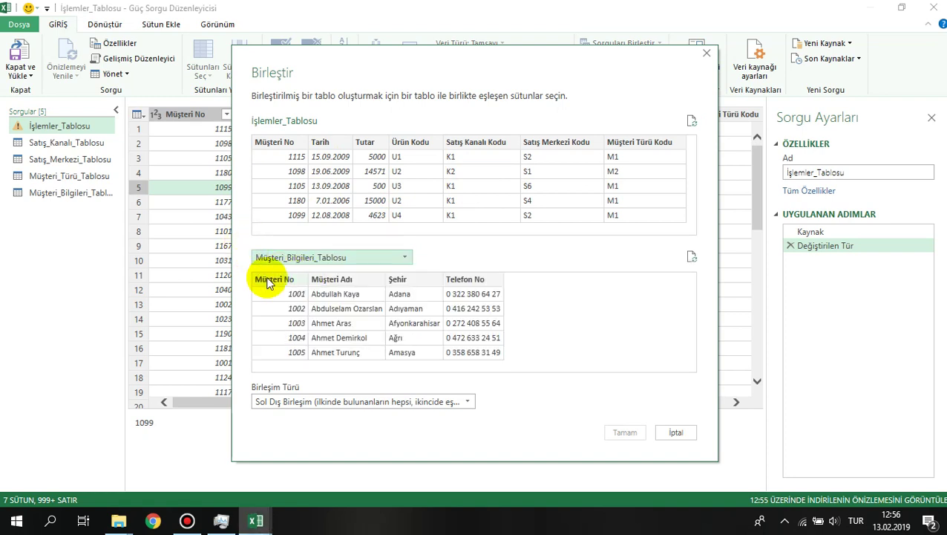
left_click(287, 147)
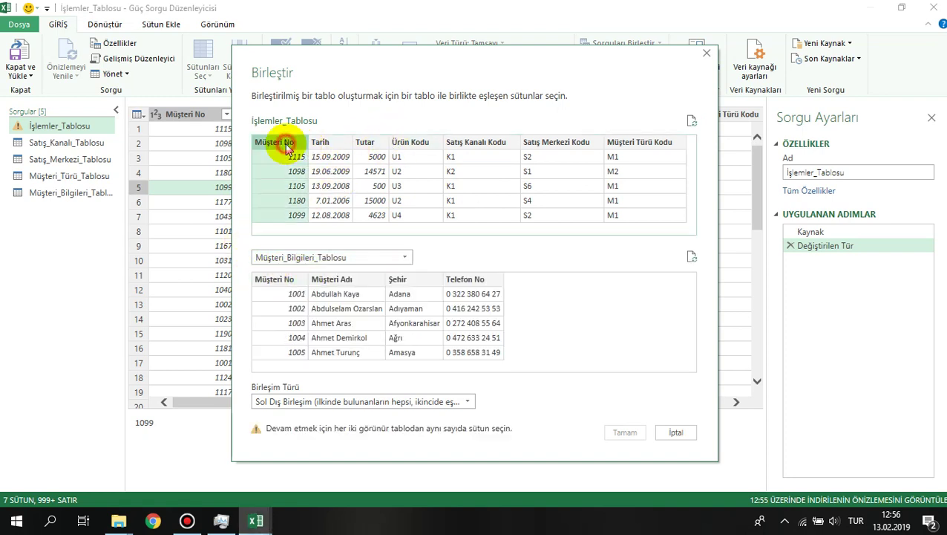
left_click(282, 279)
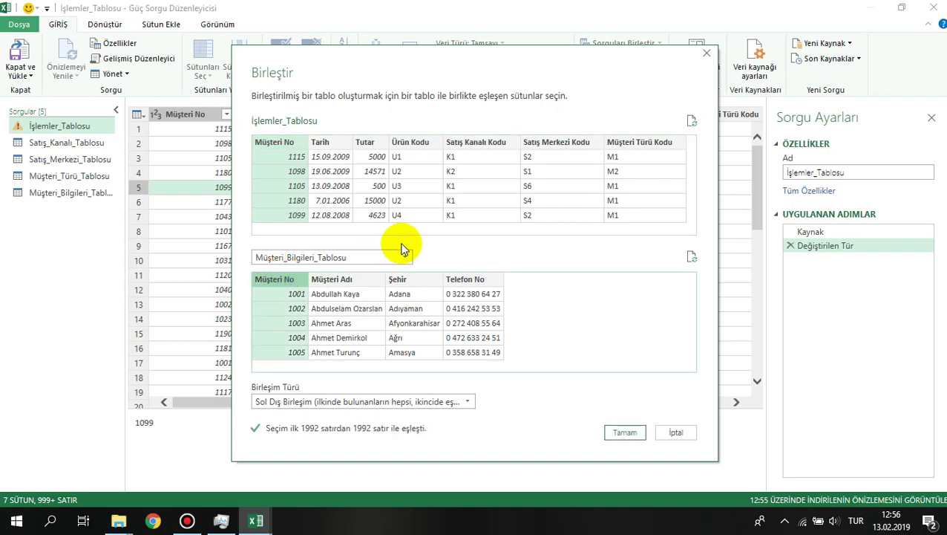
left_click(625, 432)
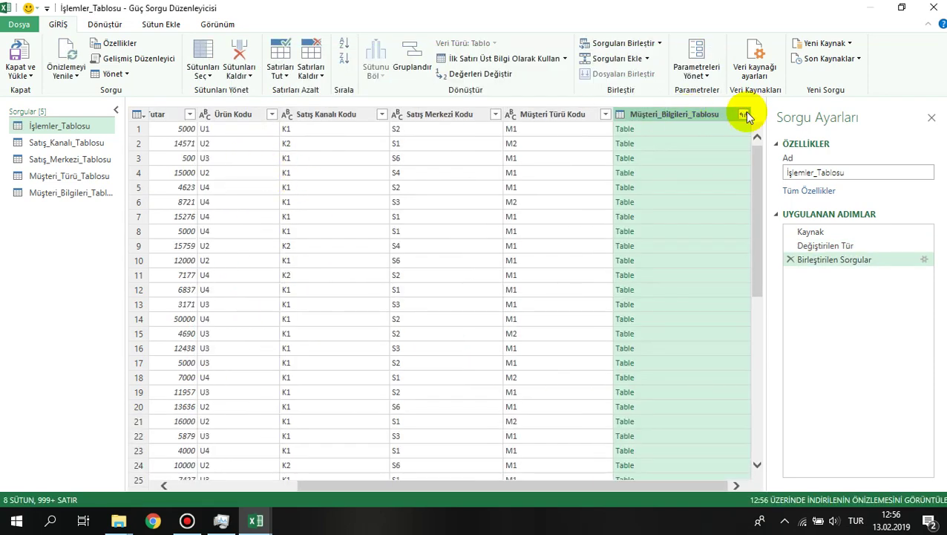
- Expand the merged customer table into Müşteri Adı, Şehir and Telefon No, and remove the Müşteri No column
left_click(743, 115)
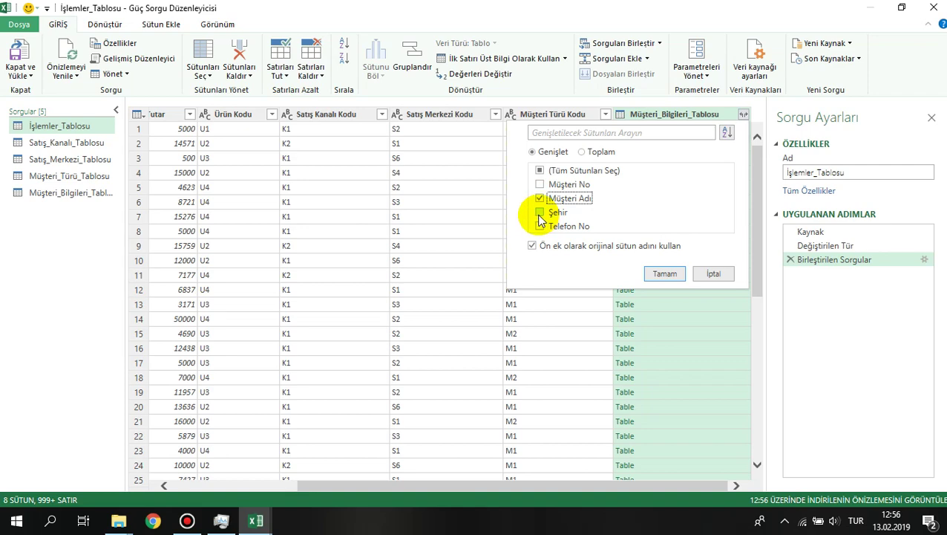
left_click(664, 273)
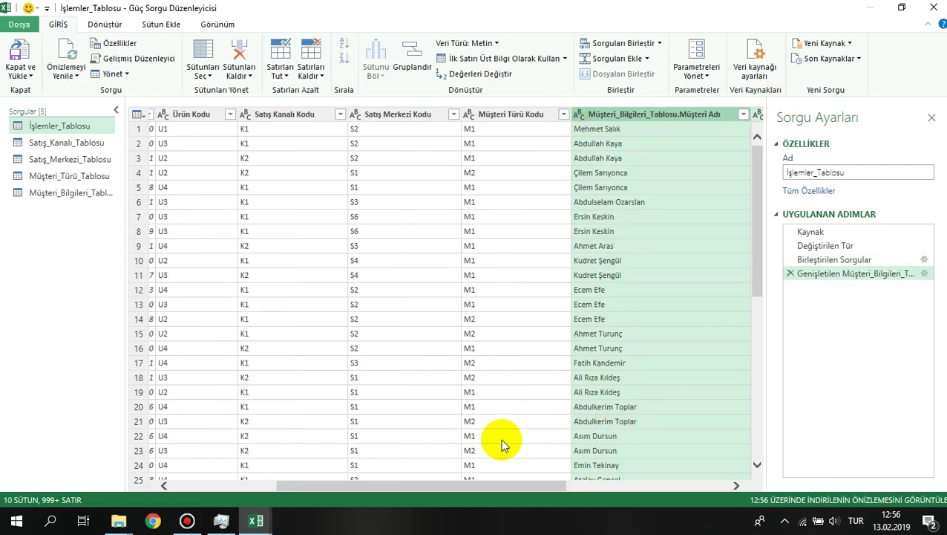
left_click_drag(473, 484, 332, 484)
left_click(189, 117)
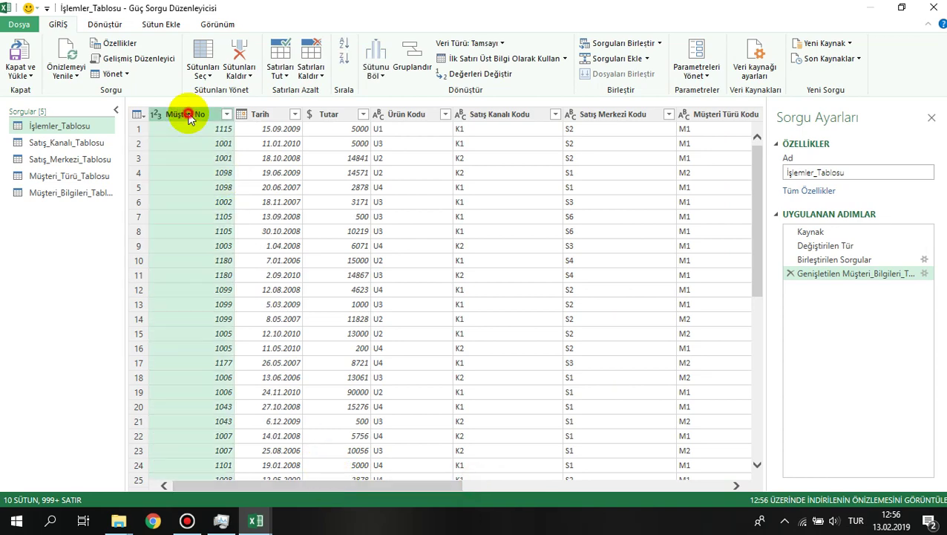
key("Delete")
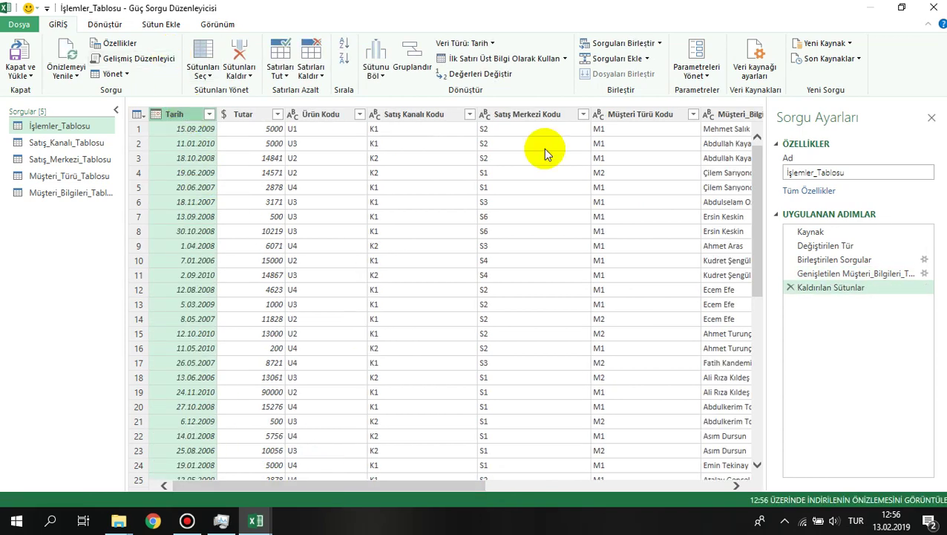
- Move the expanded Müşteri Adı, Şehir and Telefon No columns together to the front of the table, before Tarih
left_click_drag(454, 487, 692, 487)
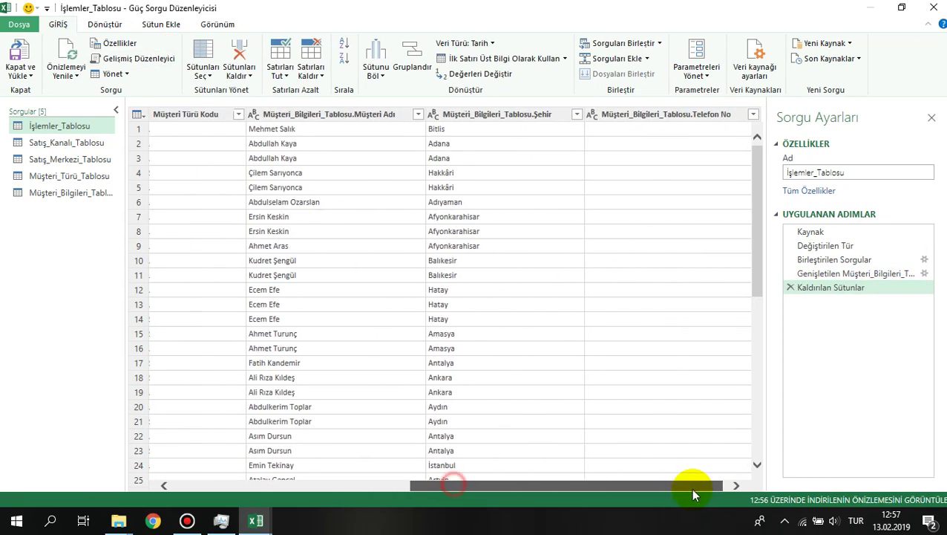
left_click(343, 117)
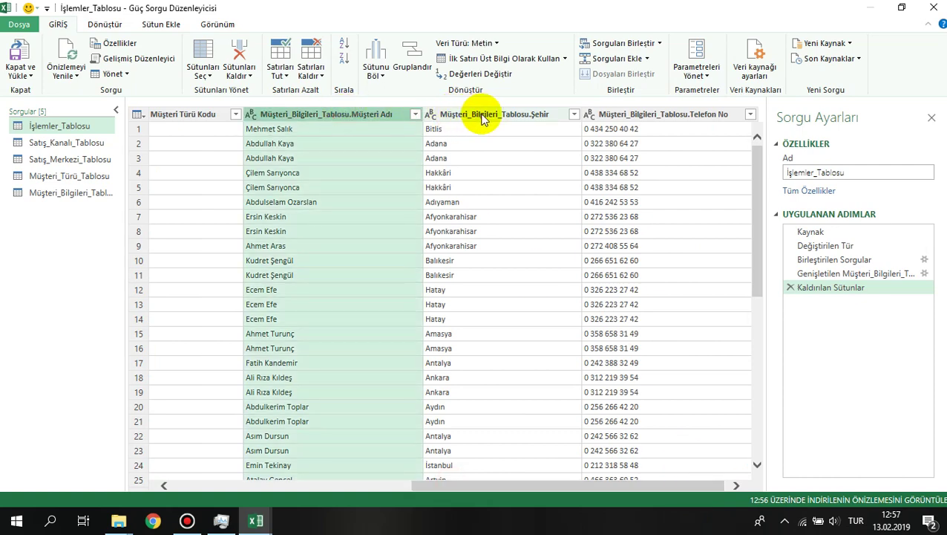
left_click(482, 117, "ctrl")
left_click(645, 116, "ctrl")
left_click_drag(545, 486, 306, 484)
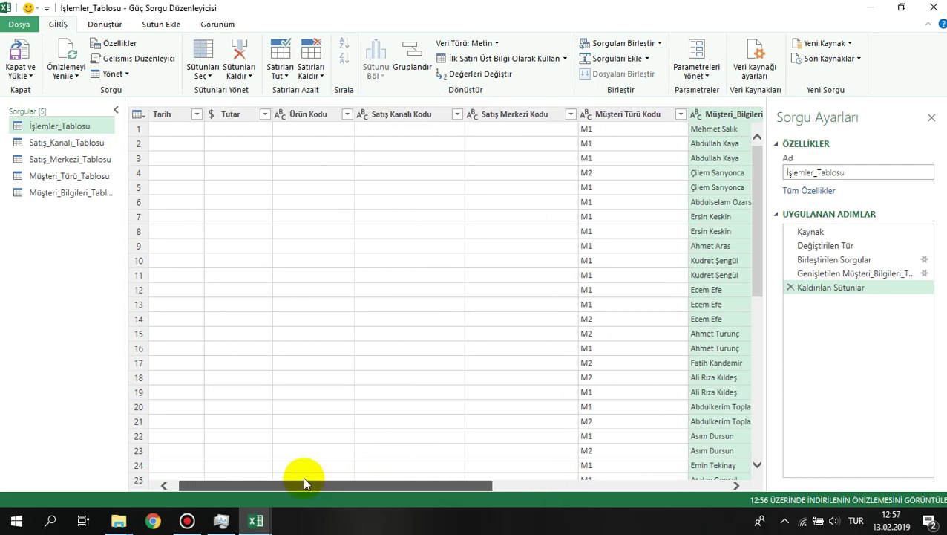
left_click_drag(290, 108, 169, 108)
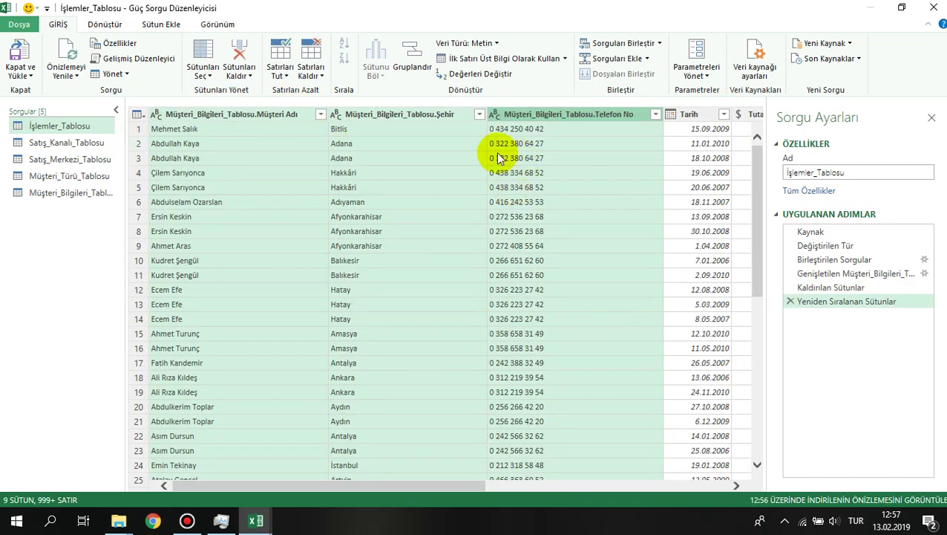
left_click(222, 174)
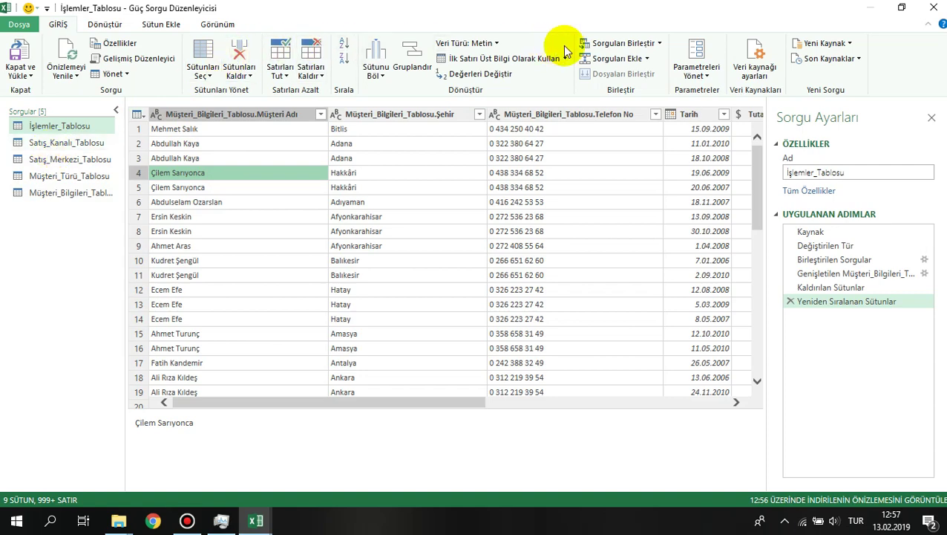
- Merge İşlemler_Tablosu with Müşteri_Türü_Tablosu by matching their Müşteri Türü Kodu columns, using a left outer join
left_click(605, 42)
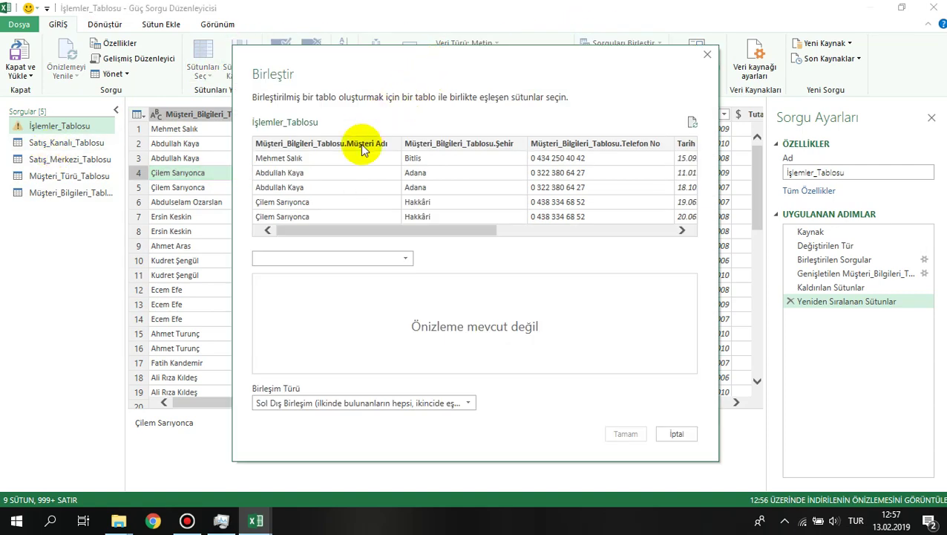
left_click(367, 260)
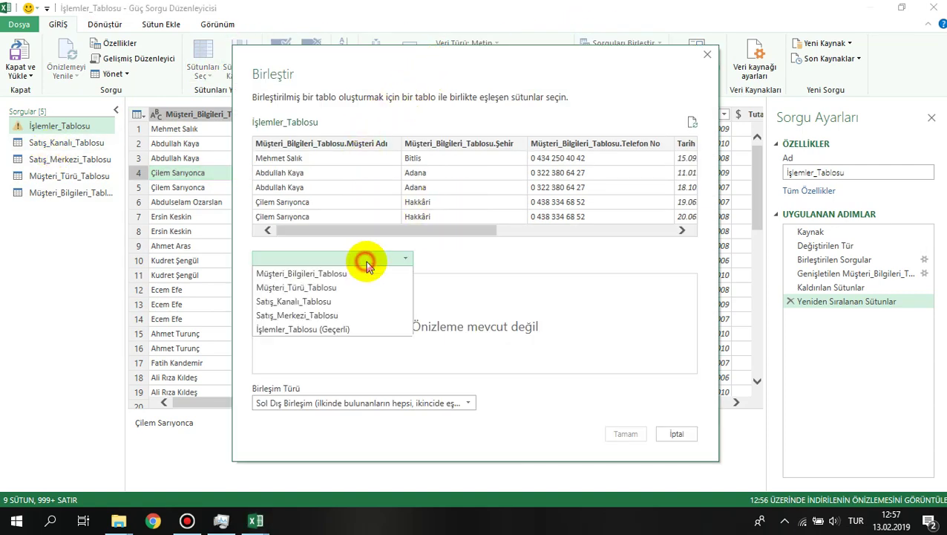
left_click(324, 289)
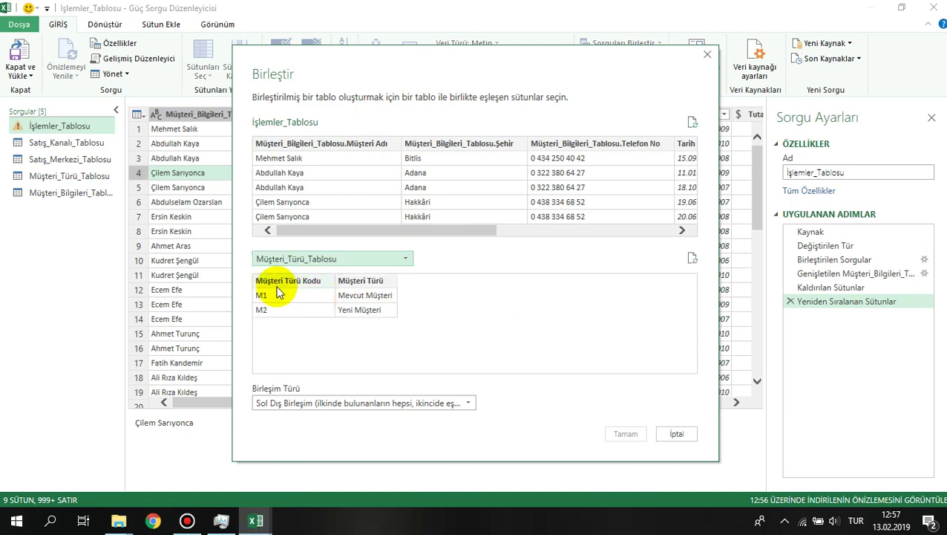
left_click_drag(429, 231, 556, 226)
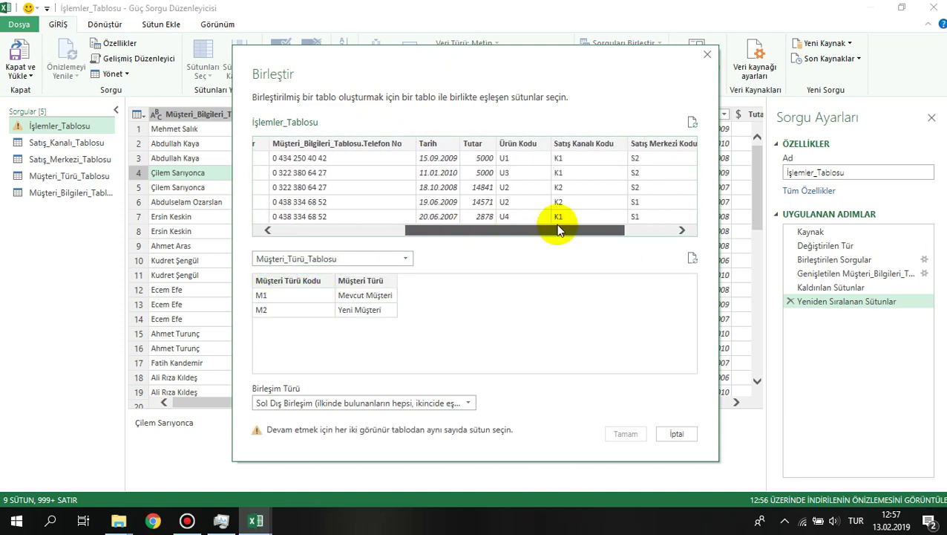
left_click(303, 283)
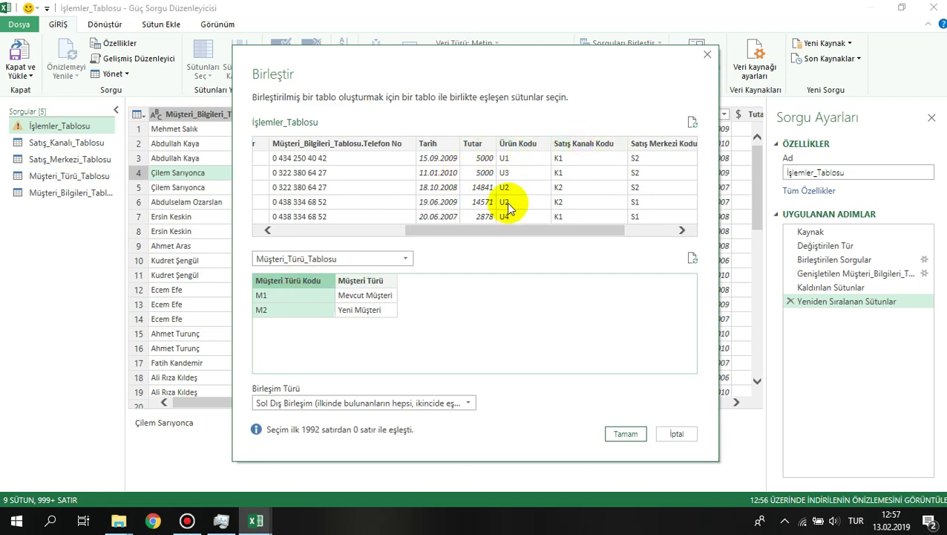
left_click(519, 221)
left_click_drag(583, 224, 652, 225)
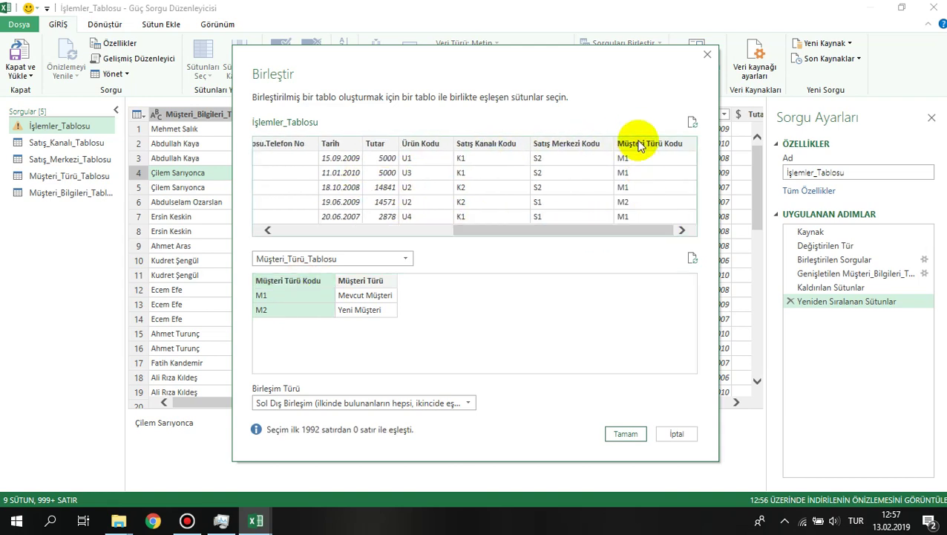
left_click(663, 144)
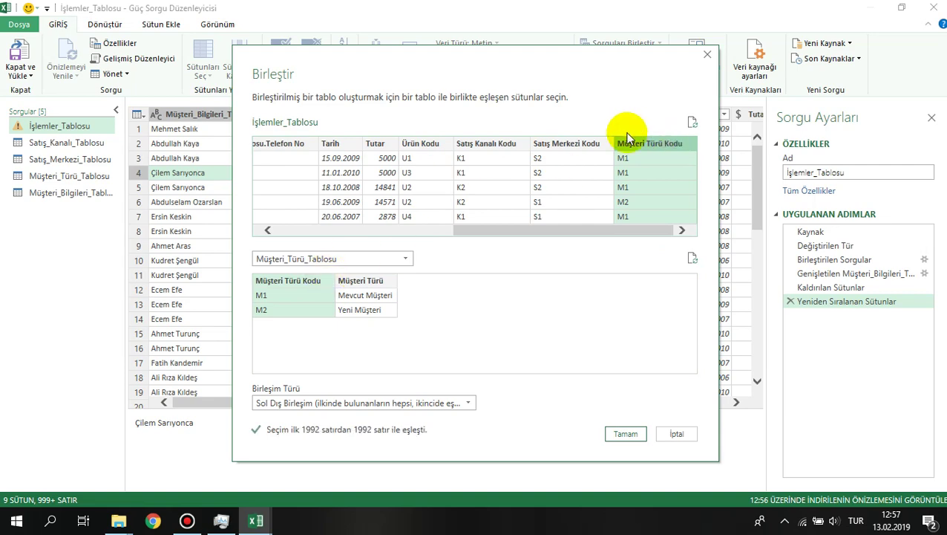
left_click(628, 433)
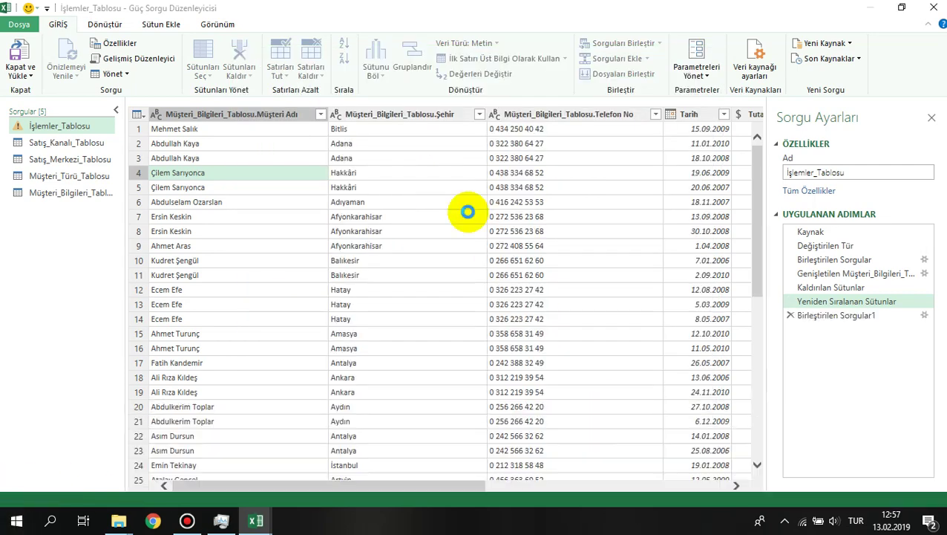
- Expand the merged Müşteri_Türü_Tablosu column into Müşteri Türü only, and remove the Müşteri Türü Kodu column
left_click(744, 114)
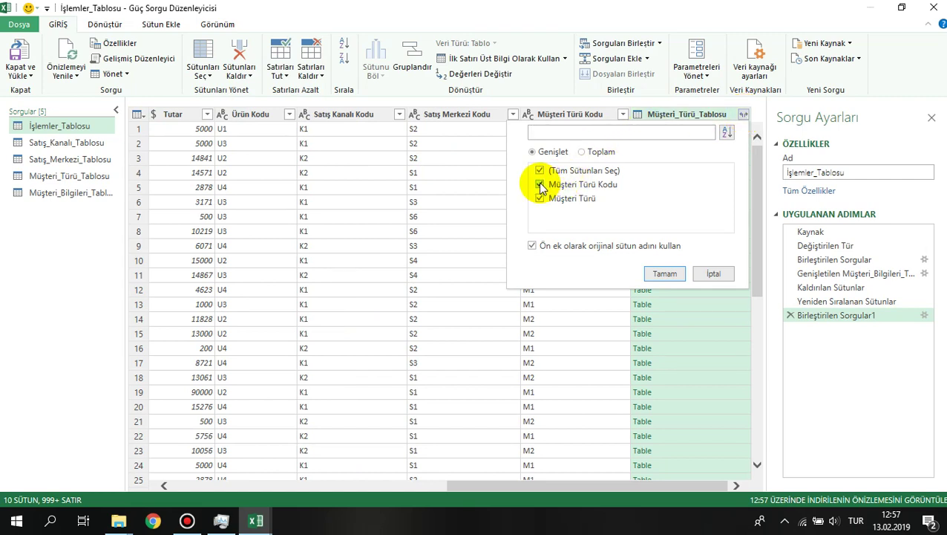
left_click(539, 184)
left_click(665, 274)
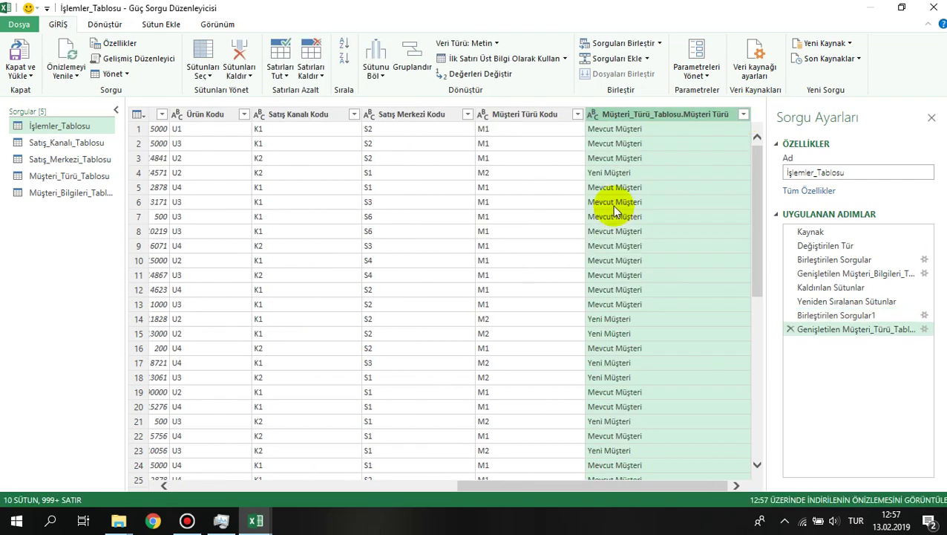
left_click_drag(609, 484, 587, 479)
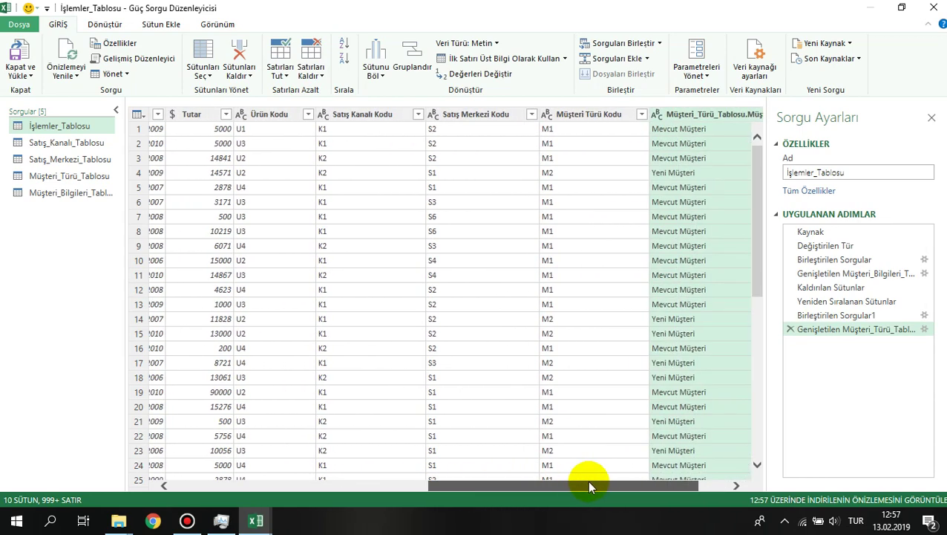
left_click(598, 117)
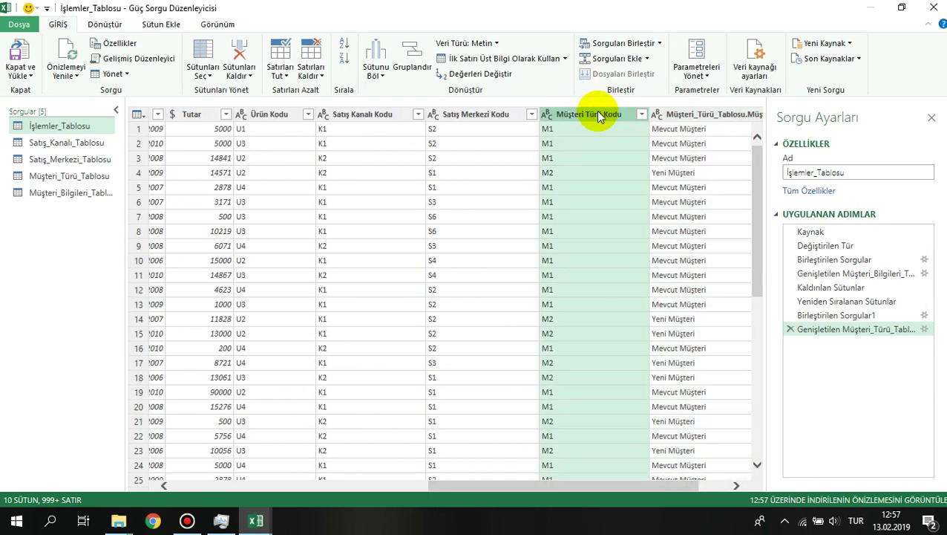
key("Delete")
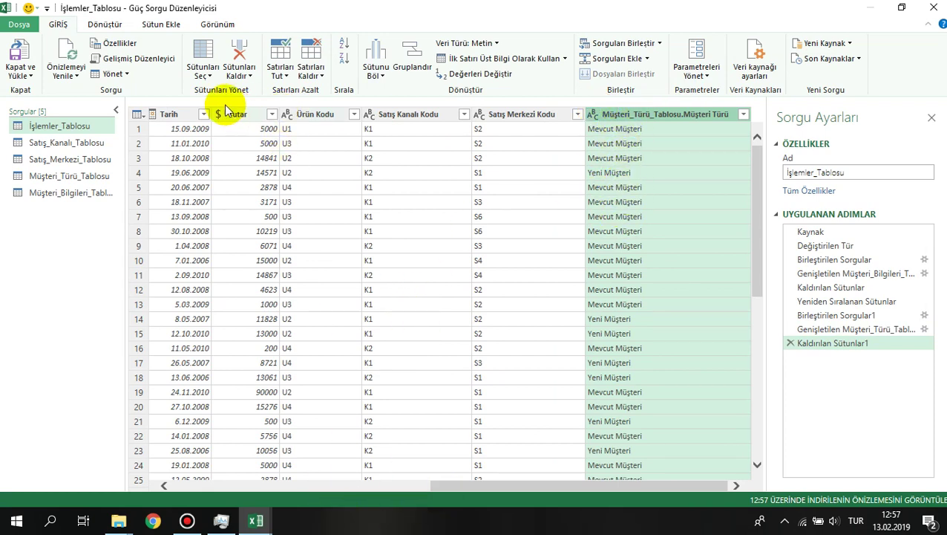
- Merge İşlemler_Tablosu with Satış_Kanalı_Tablosu by matching their Satış Kanalı Kodu columns, using a left outer join
left_click(598, 42)
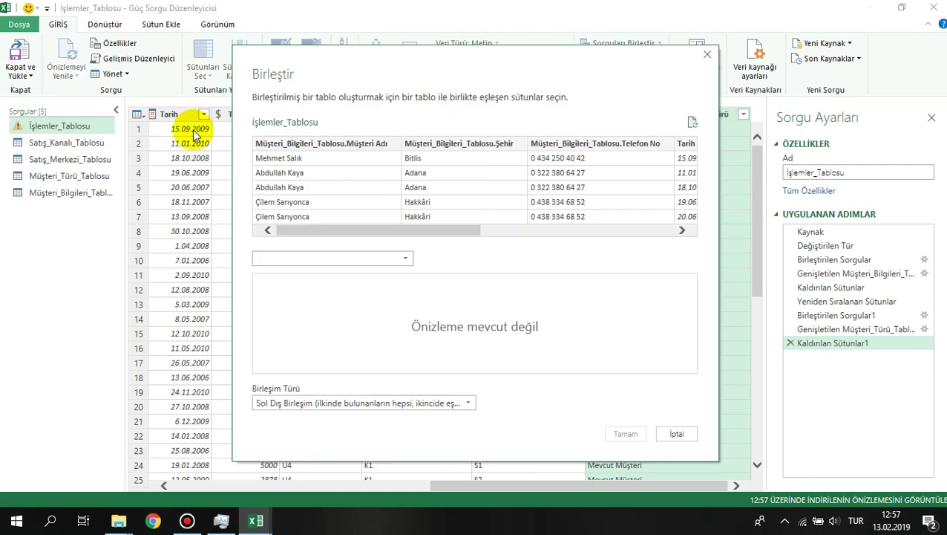
left_click(364, 258)
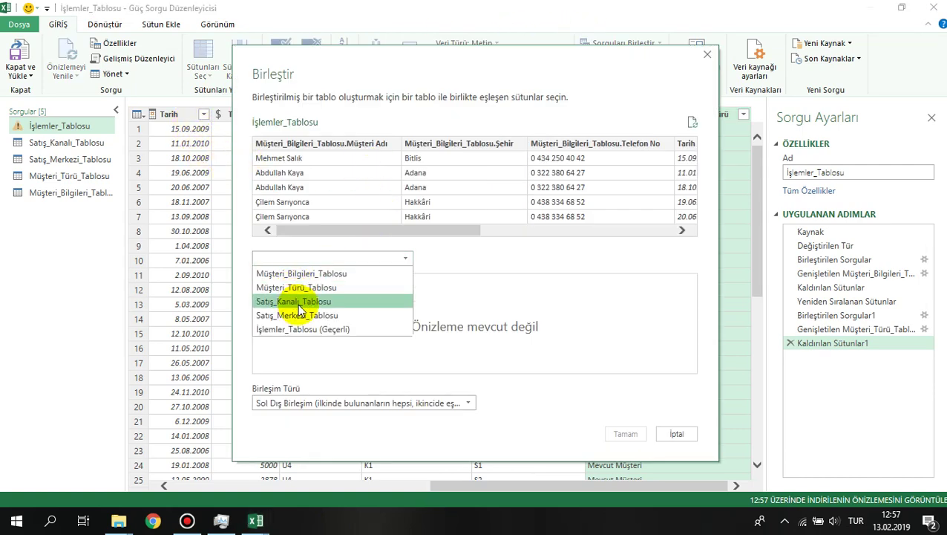
left_click(297, 302)
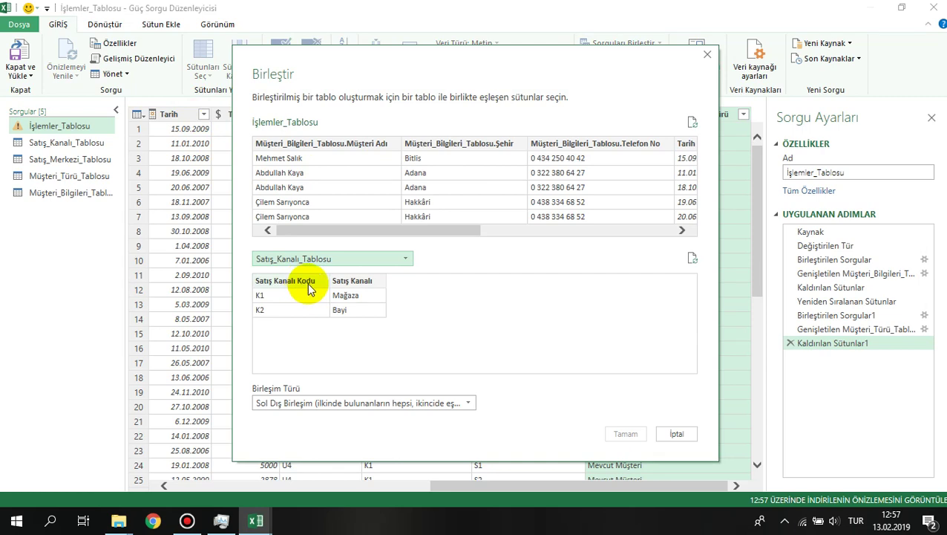
left_click_drag(427, 230, 613, 230)
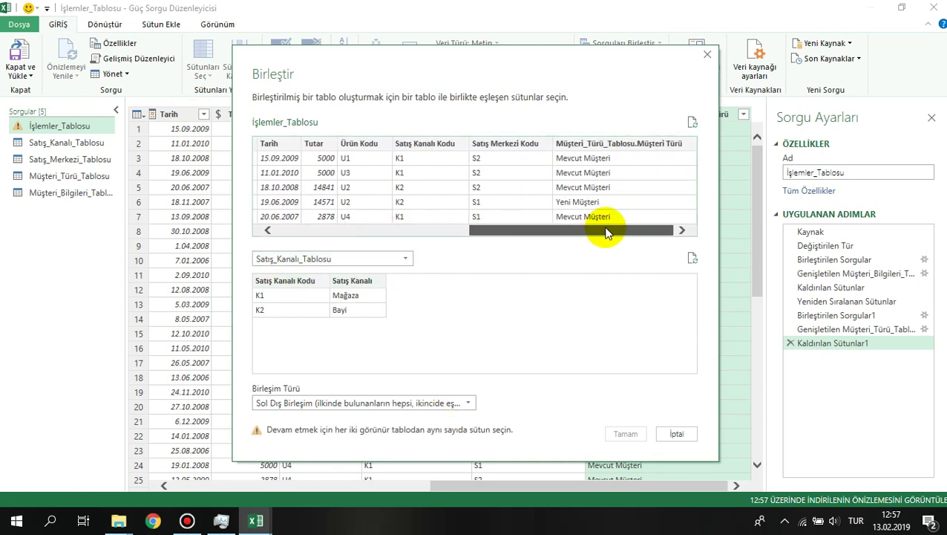
left_click(277, 282)
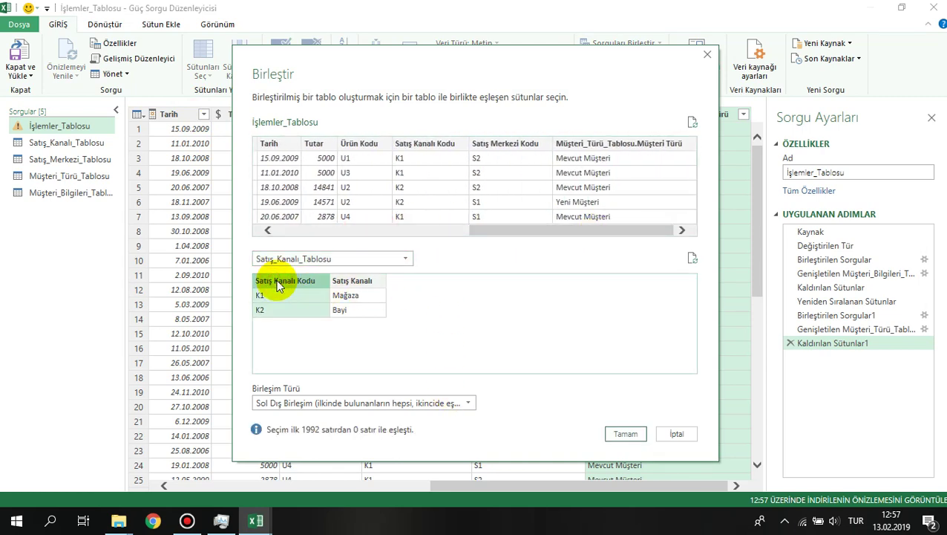
left_click(520, 140)
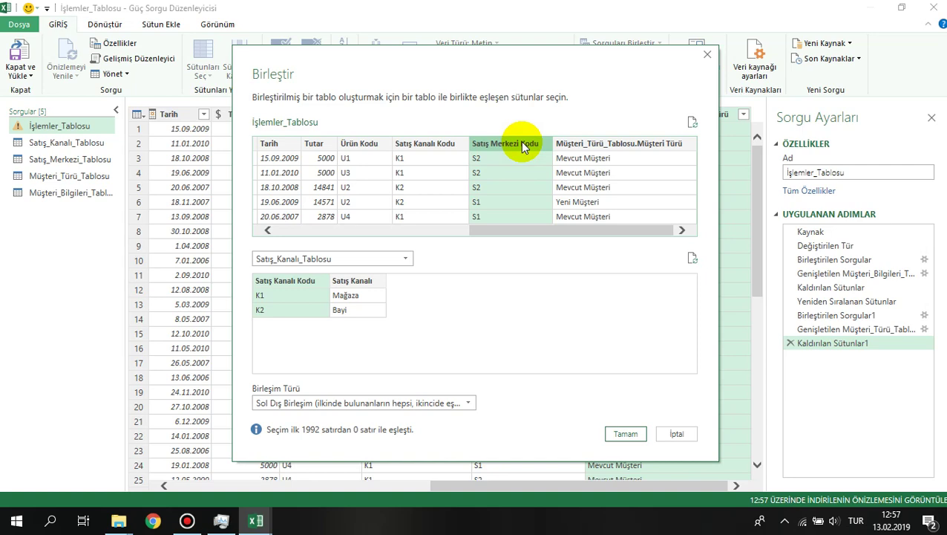
left_click(421, 147)
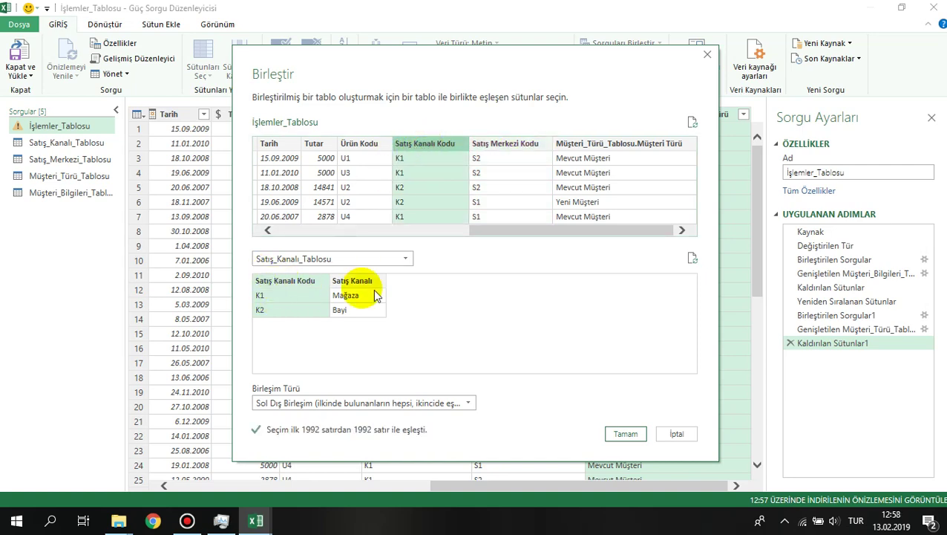
left_click(626, 433)
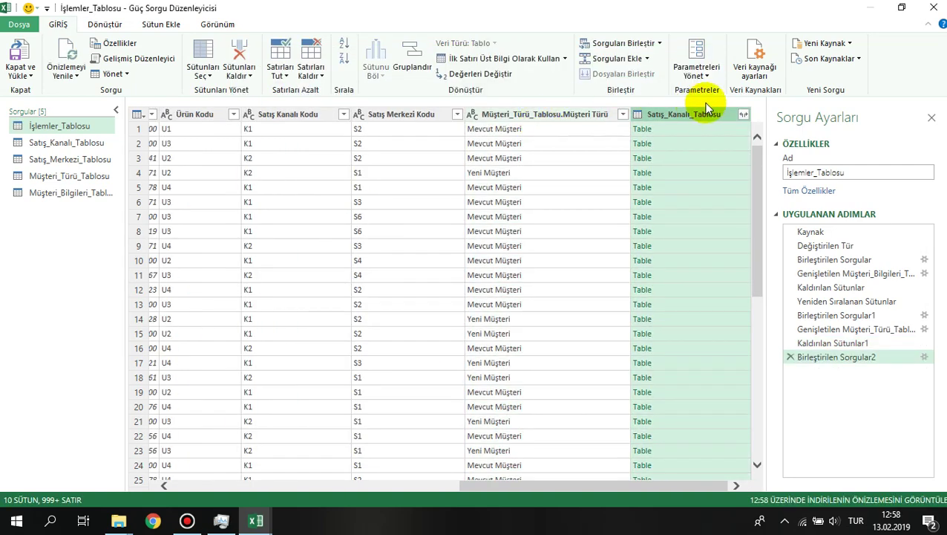
- Expand the merged Satış_Kanalı_Tablosu column into Satış Kanalı only, and remove the Satış Kanalı Kodu column
left_click(743, 114)
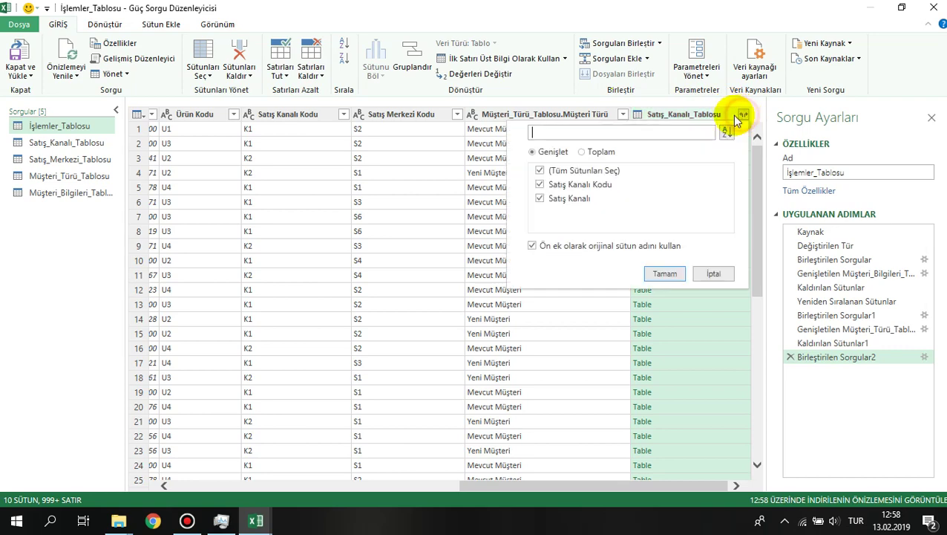
left_click(540, 184)
left_click(662, 275)
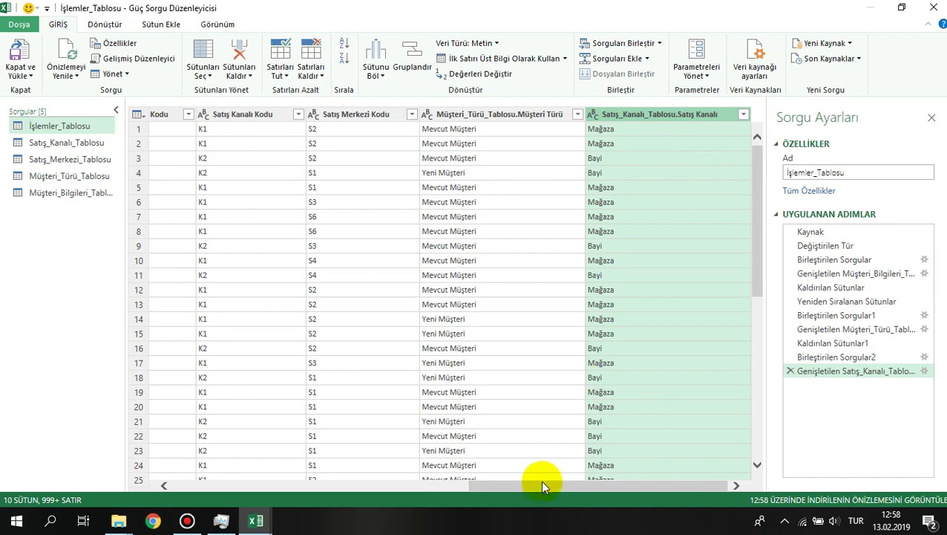
left_click_drag(542, 484, 482, 479)
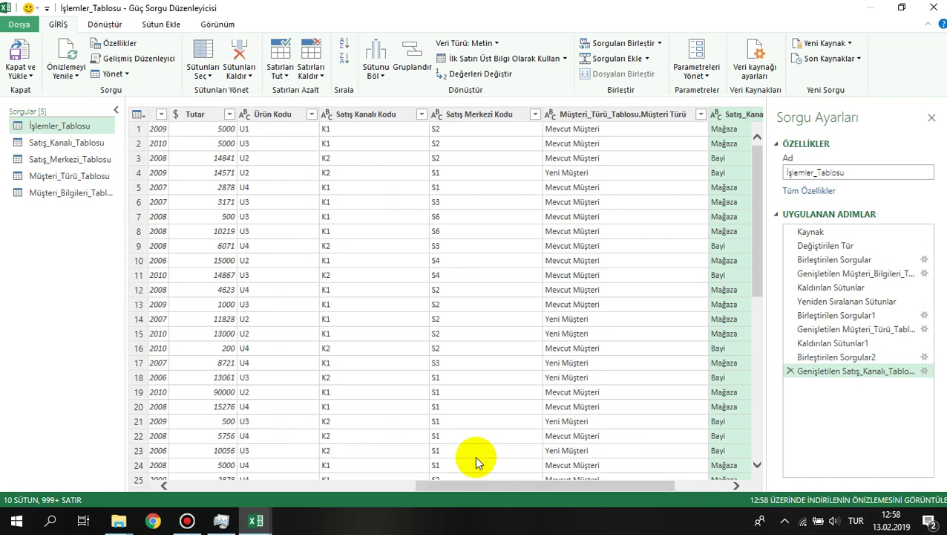
left_click(369, 119)
key("Delete")
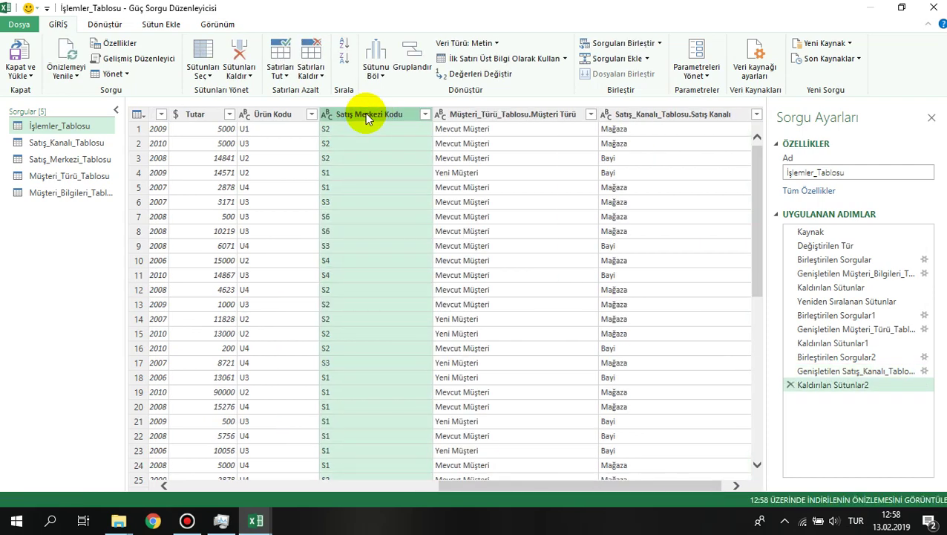
- Merge İşlemler_Tablosu with Satış_Merkezi_Tablosu by matching their Satış Merkezi Kodu columns, using a left outer join
left_click(601, 42)
left_click(293, 258)
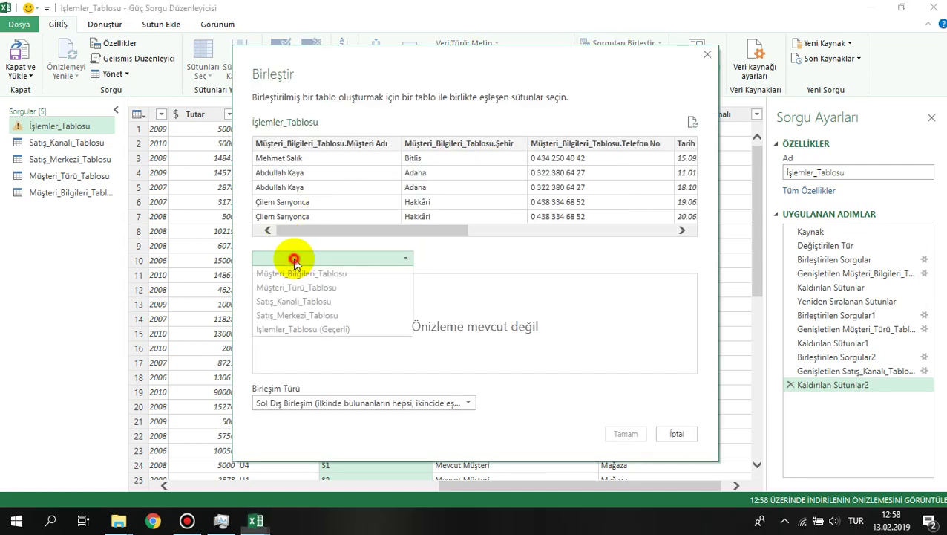
left_click(321, 315)
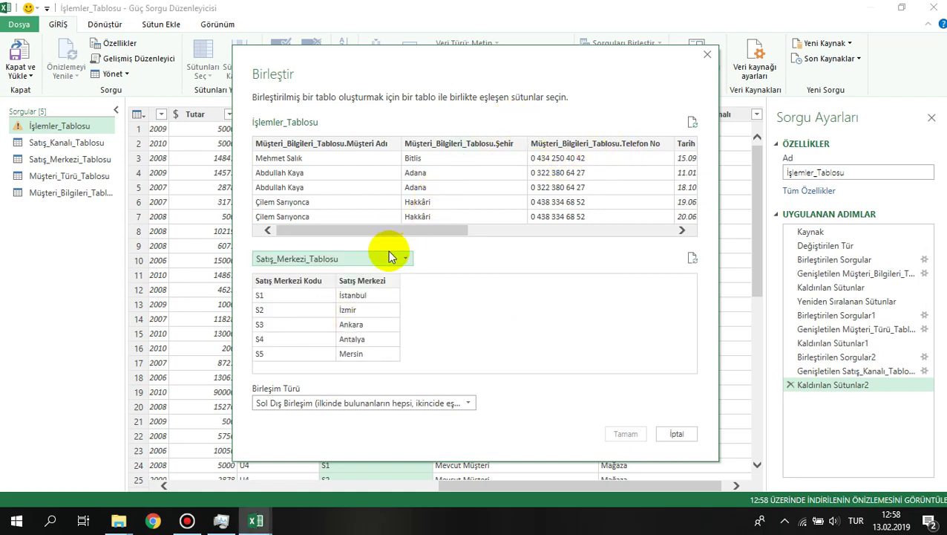
left_click_drag(392, 230, 550, 224)
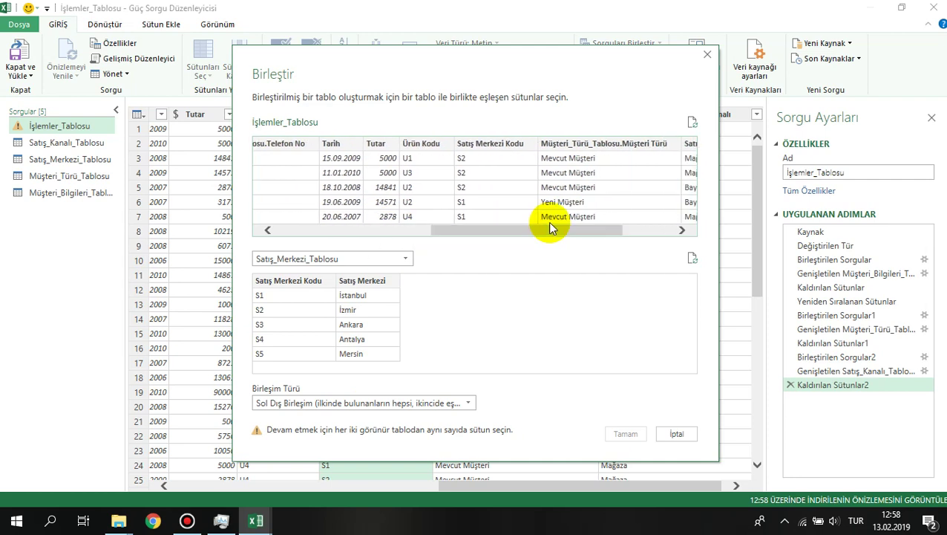
left_click(489, 144)
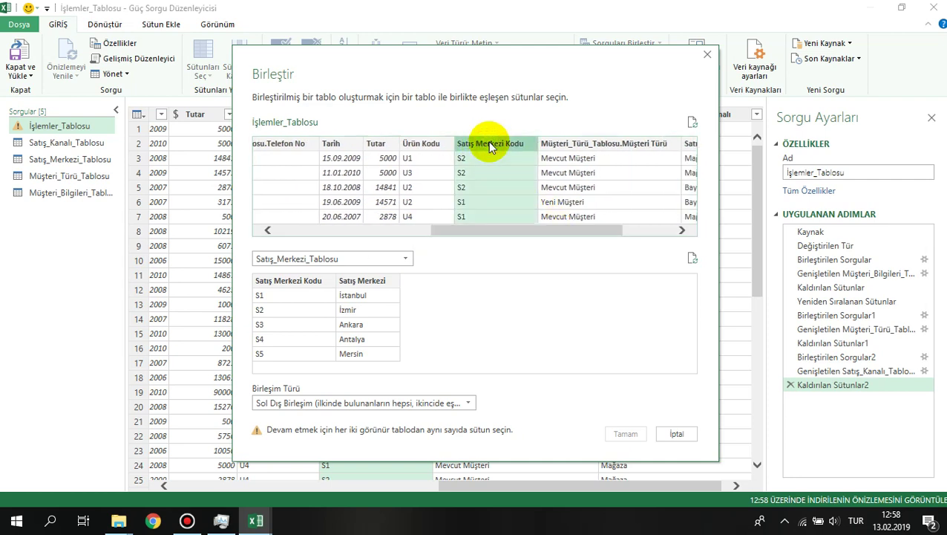
left_click(311, 279)
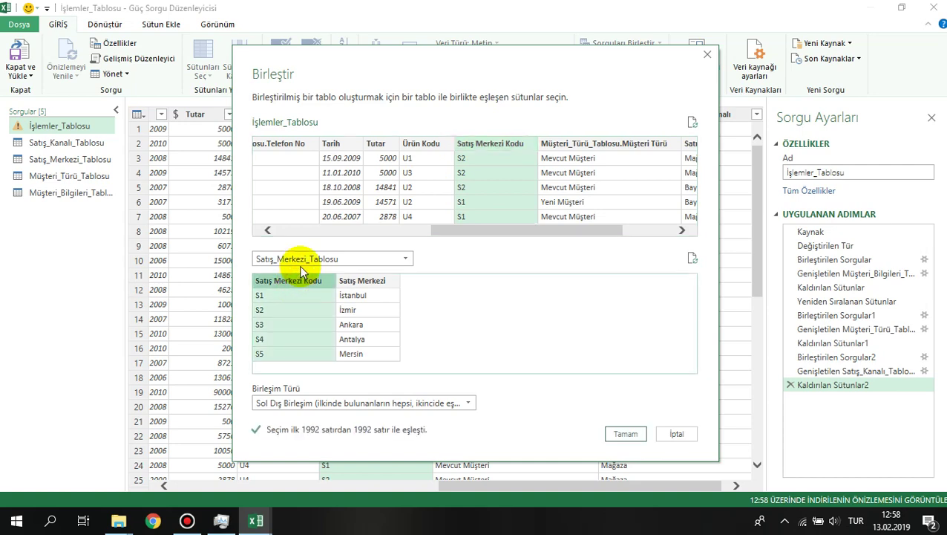
left_click(624, 436)
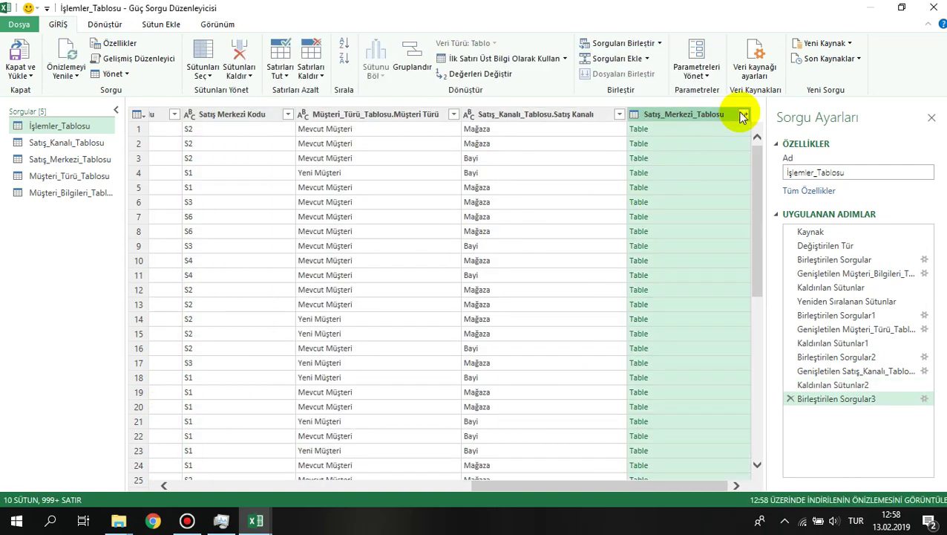
- Expand the merged Satış_Merkezi_Tablosu column into Satış Merkezi only, and remove the Satış Merkezi Kodu column
left_click(744, 115)
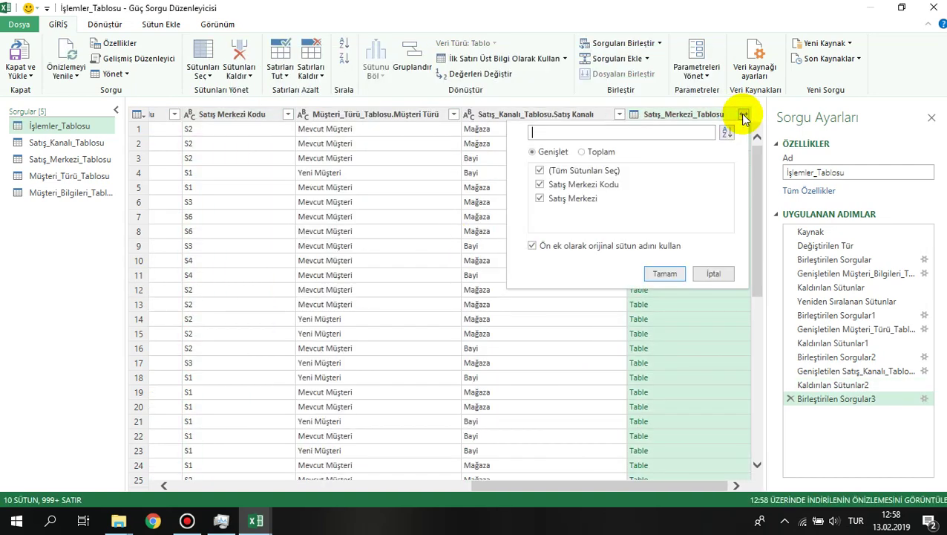
left_click(541, 186)
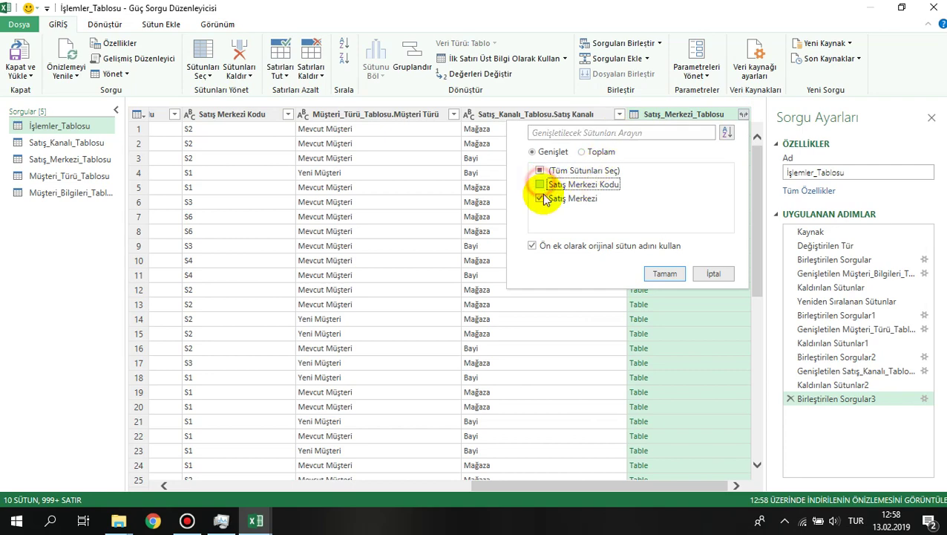
left_click(663, 275)
left_click_drag(577, 493, 460, 482)
left_click(409, 114)
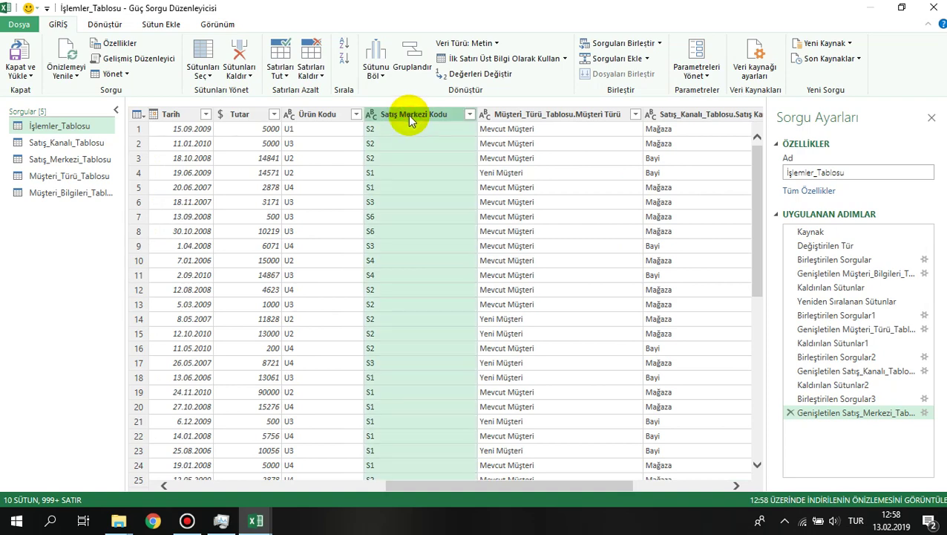
key("Delete")
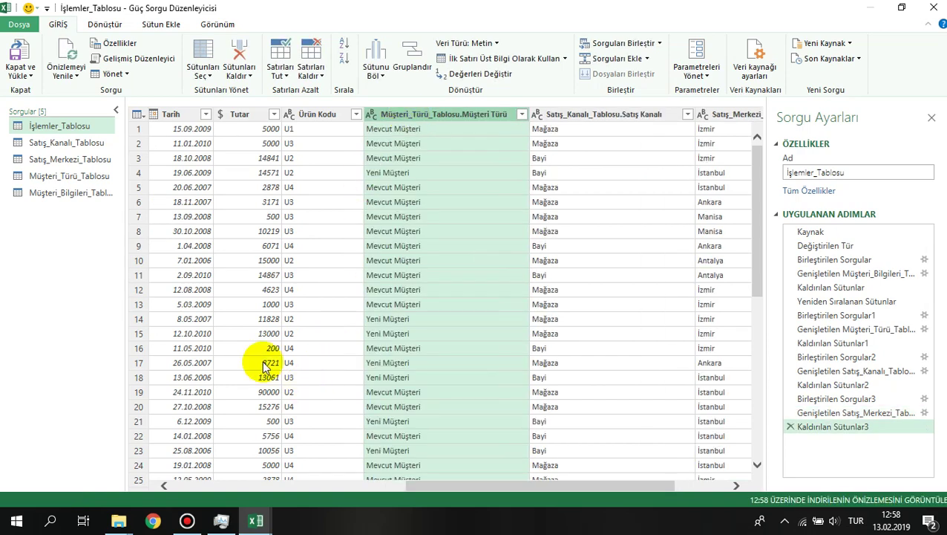
- Try using the first row of İşlemler_Tablosu as headers, and remove the promoted-headers and changed-type steps
left_click(522, 60)
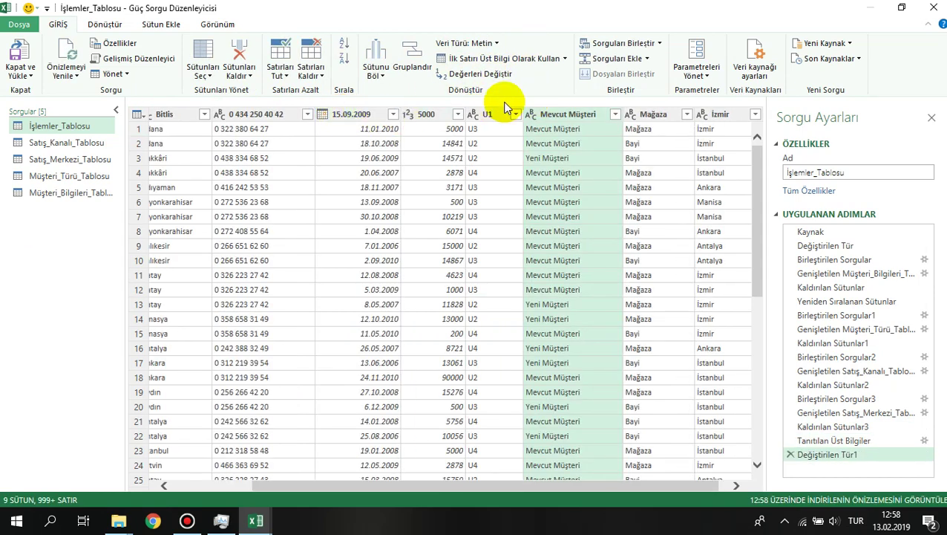
left_click(790, 457)
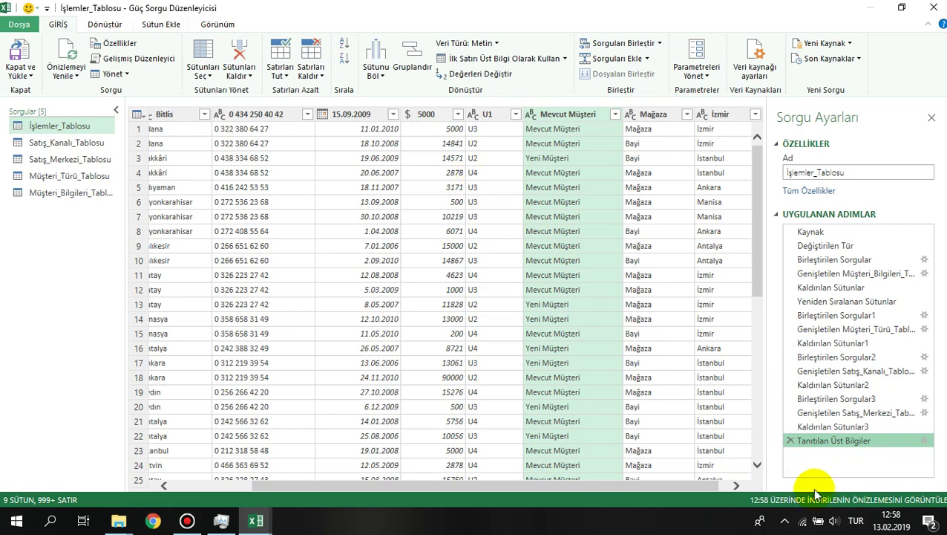
left_click(790, 441)
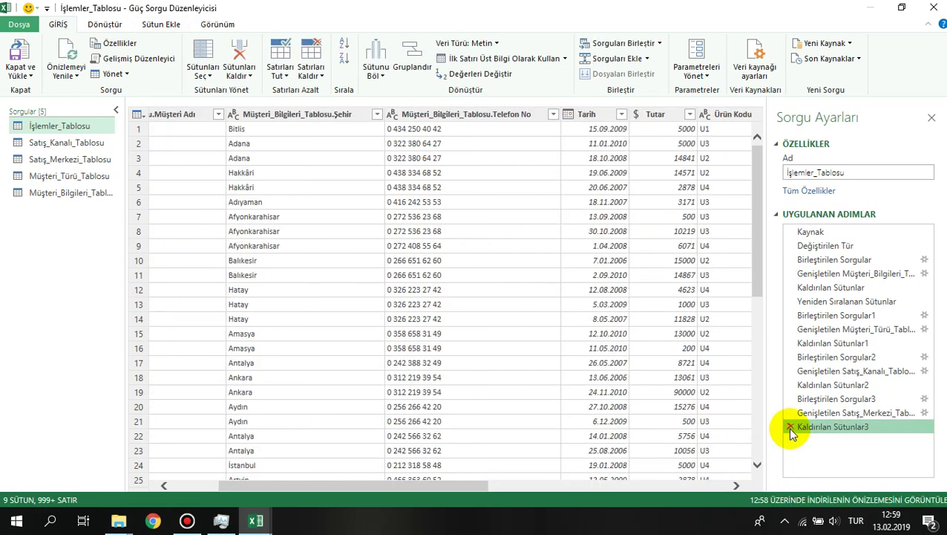
left_click_drag(456, 484, 507, 481)
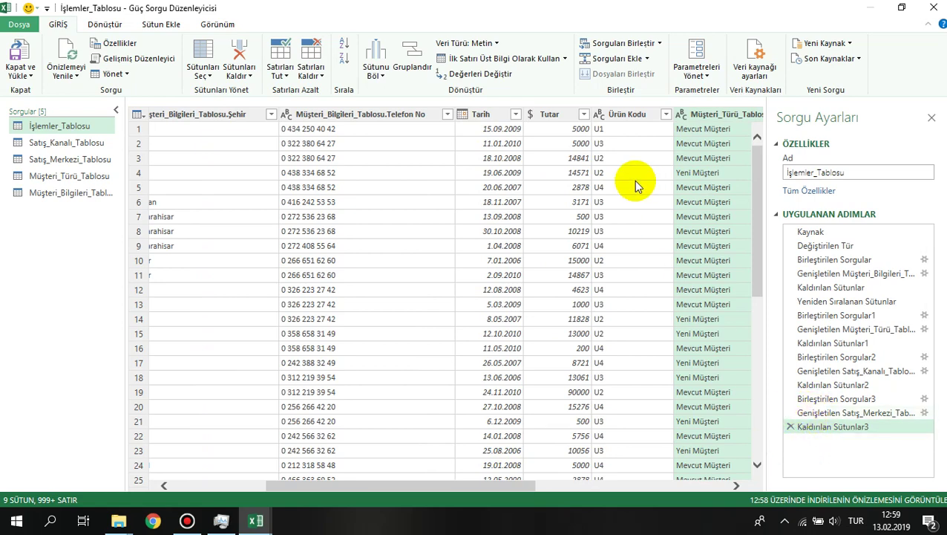
left_click(646, 145)
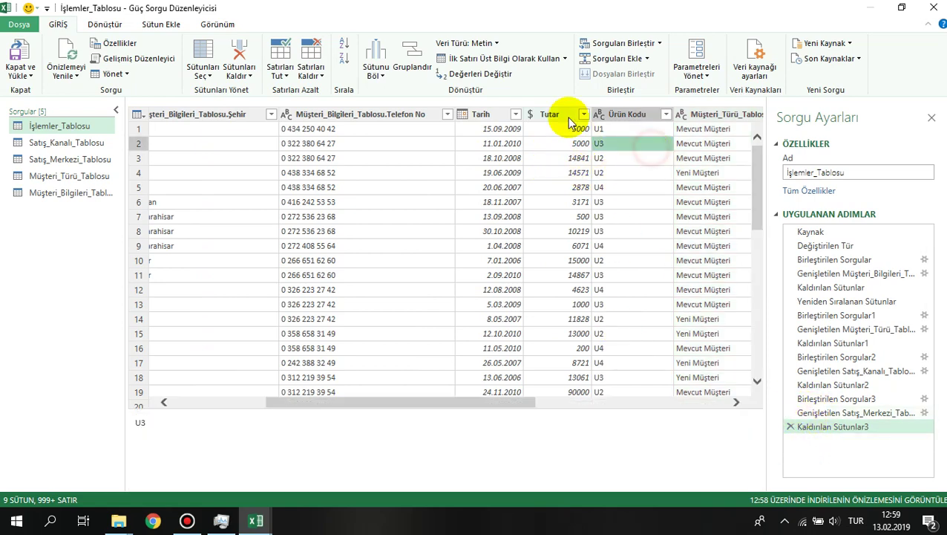
left_click(622, 43)
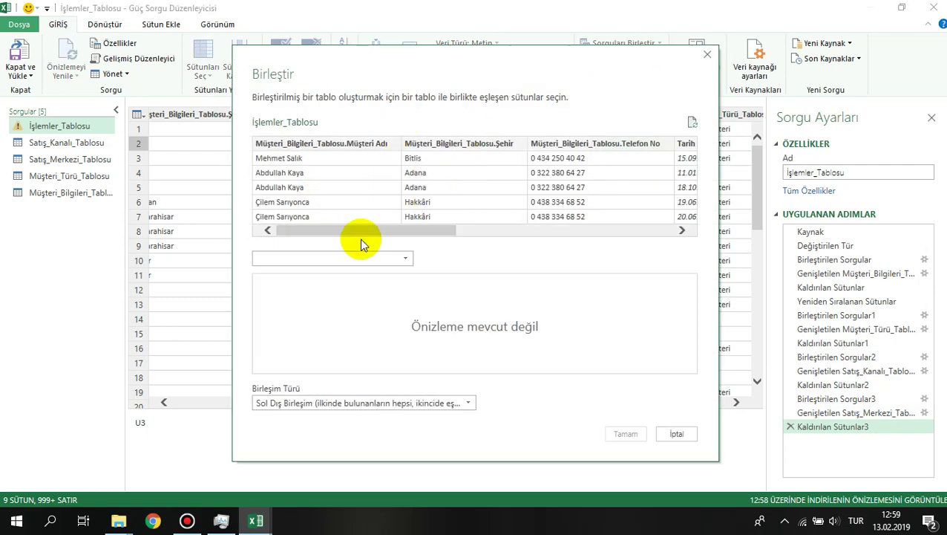
left_click(353, 258)
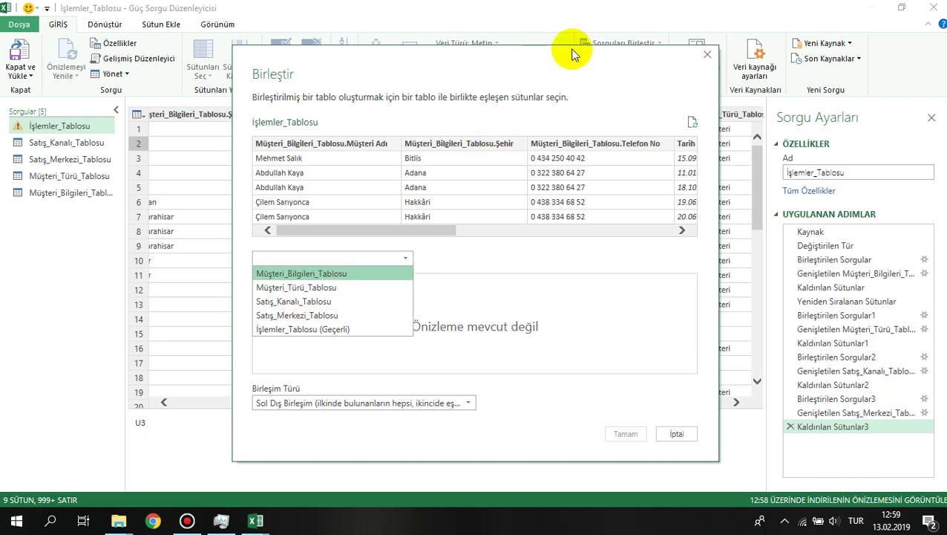
left_click_drag(573, 52, 546, 87)
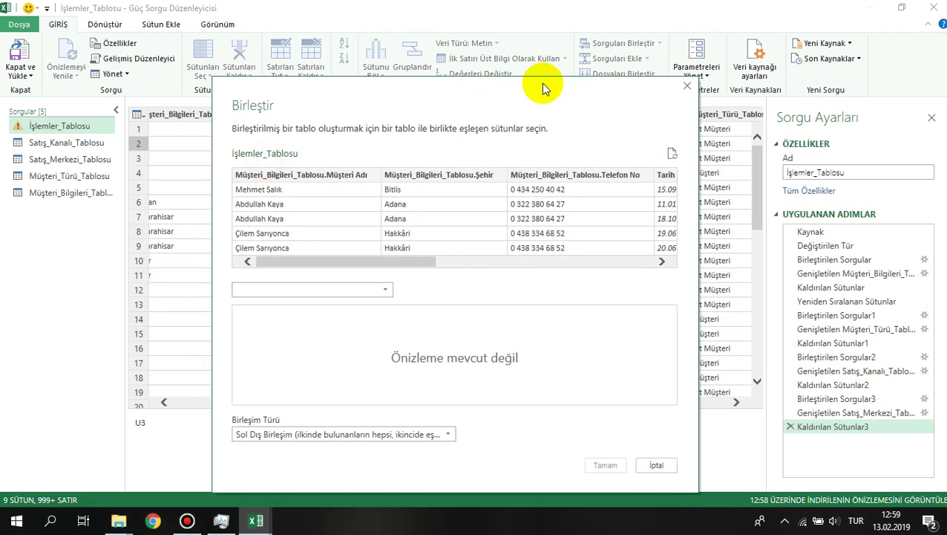
left_click(360, 285)
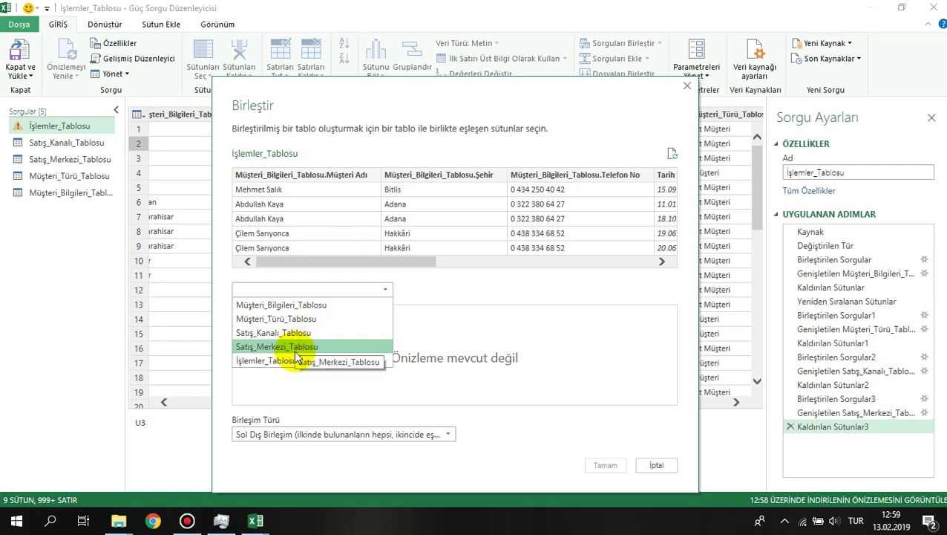
left_click(656, 464)
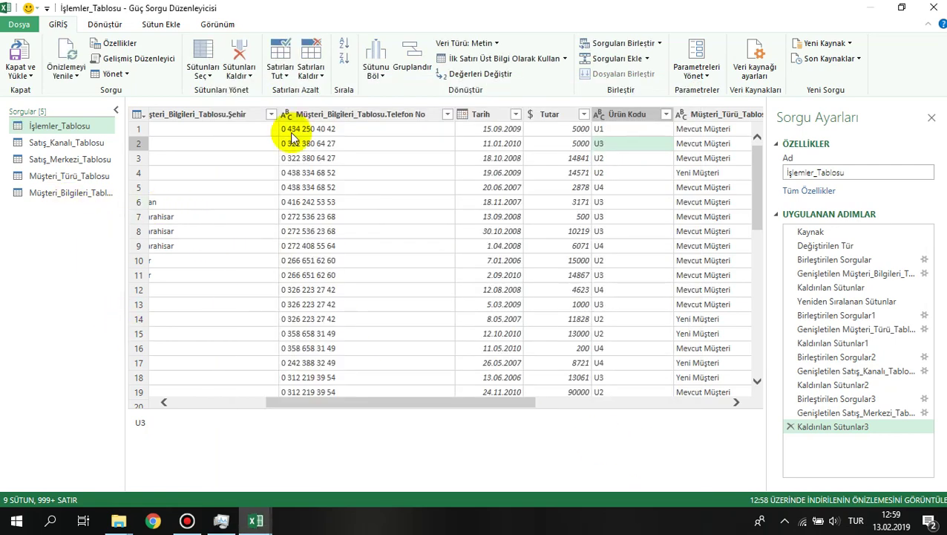
- Close the query editor and load İşlemler_Tablosu to return to the workbook
double_click(522, 9)
left_click_drag(533, 6, 429, 78)
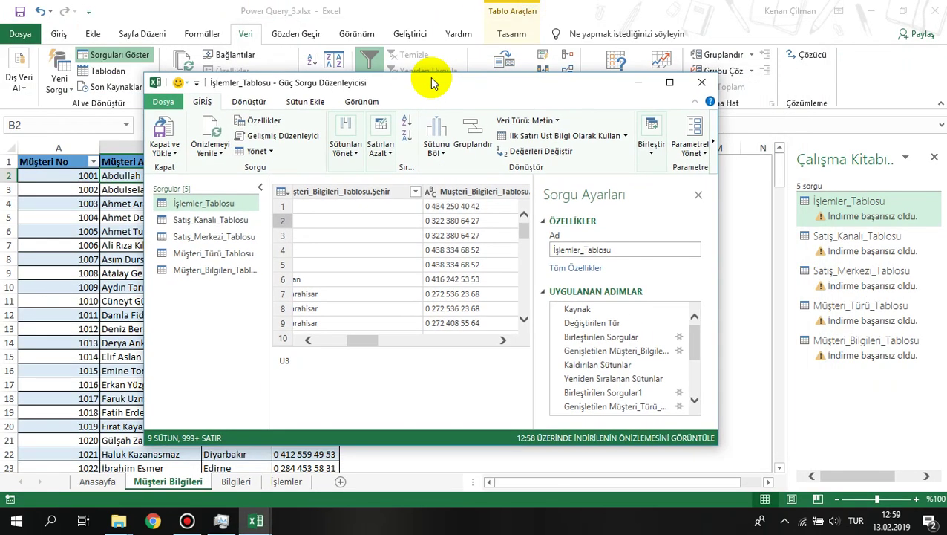
left_click(165, 138)
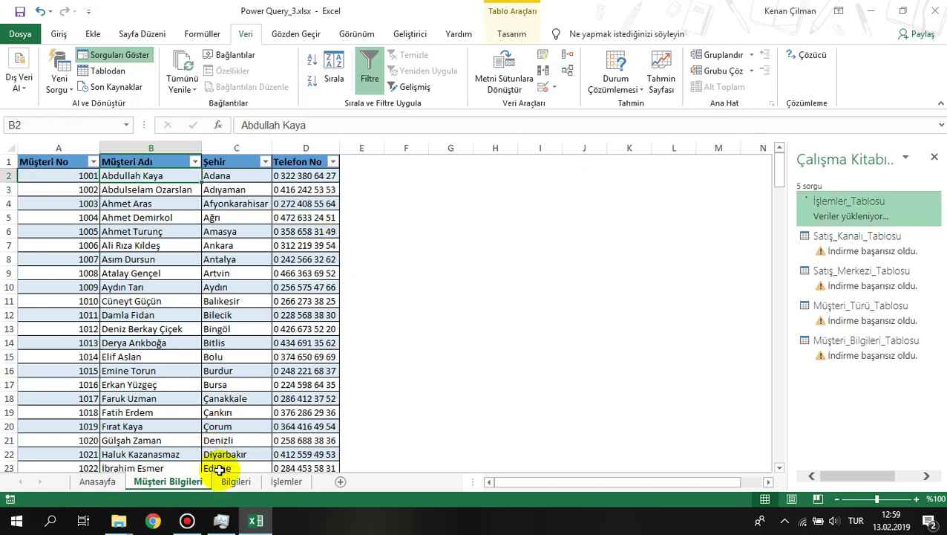
- Create a Power Query query from the Ürün Kodu and Ürün Türü table on the Bilgileri sheet
left_click(233, 480)
left_click(565, 484)
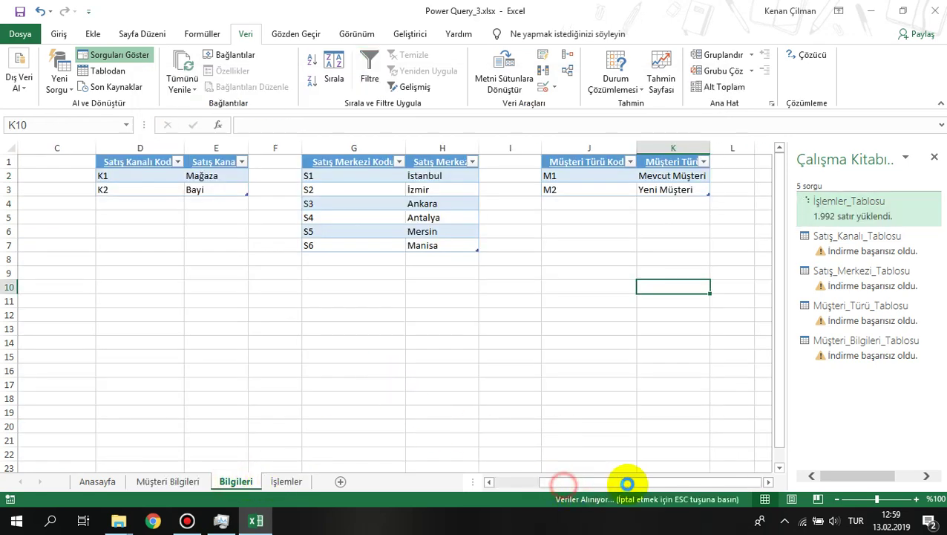
left_click(507, 482)
left_click(98, 175)
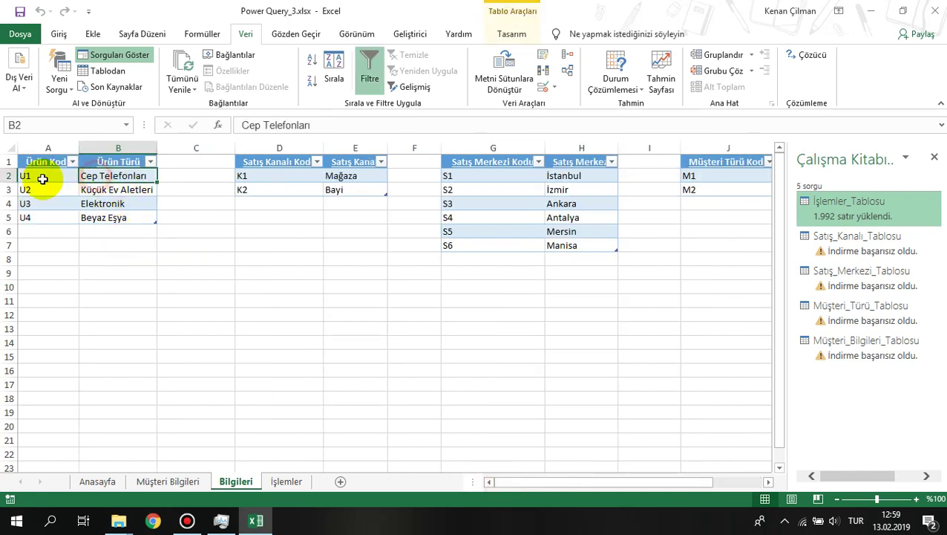
left_click(40, 178)
left_click(87, 189)
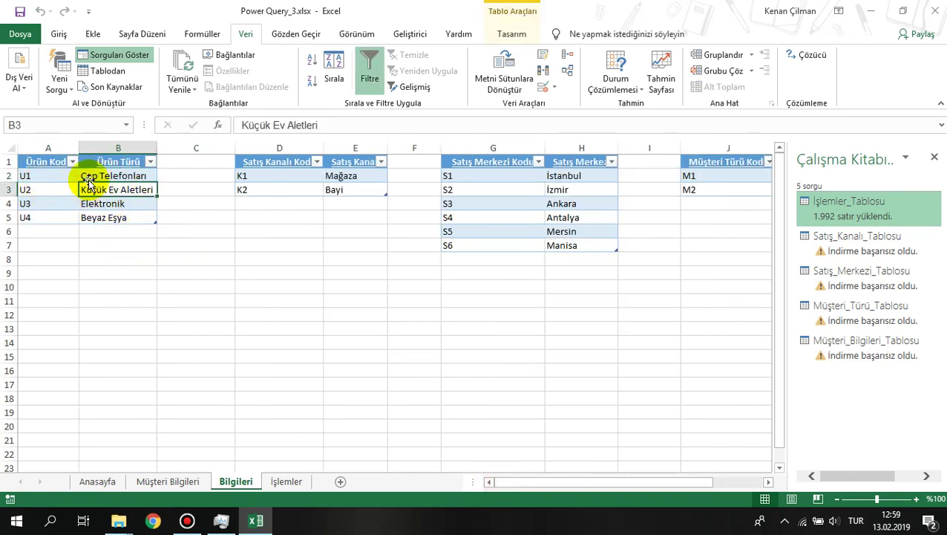
left_click(111, 70)
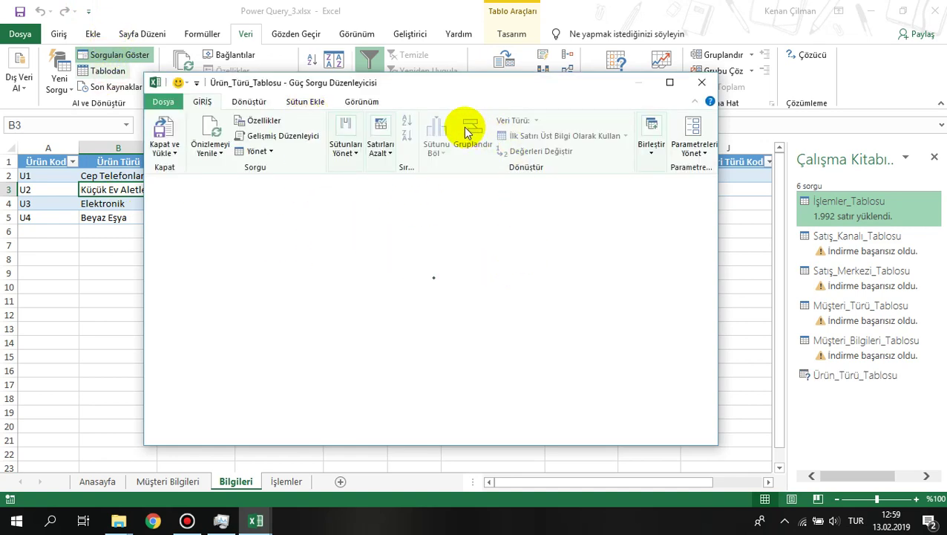
left_click(670, 84)
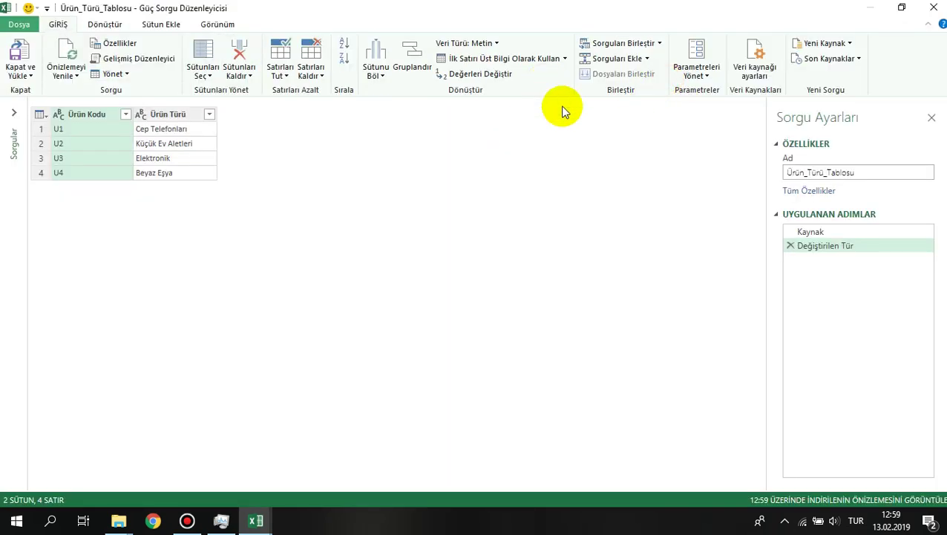
- Load Ürün_Türü_Tablosu as a connection only and add its data to the Data Model
left_click(20, 72)
left_click(60, 106)
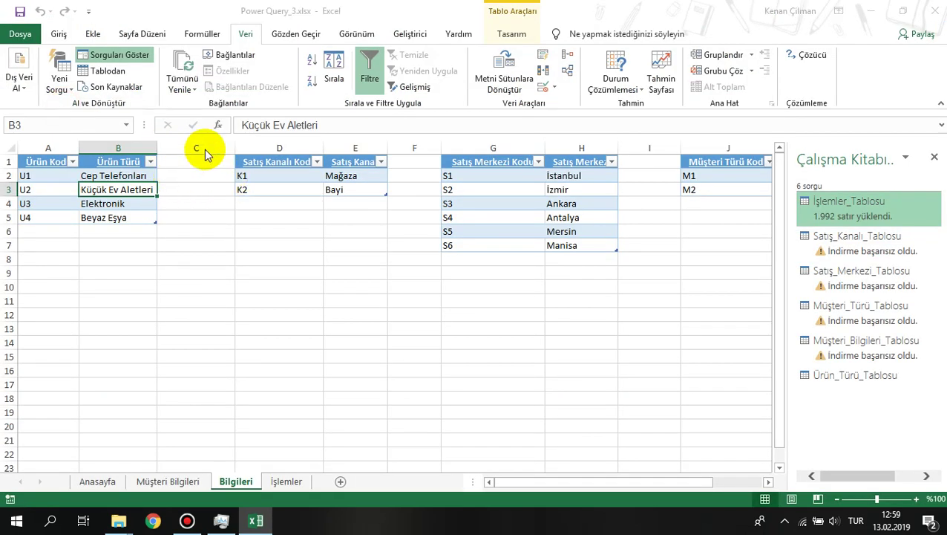
left_click(378, 213)
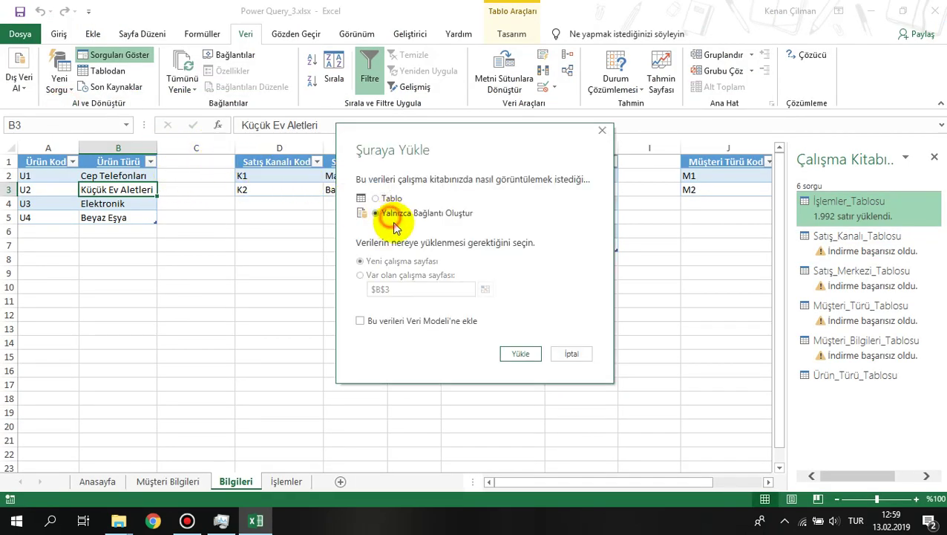
left_click(385, 321)
left_click(519, 355)
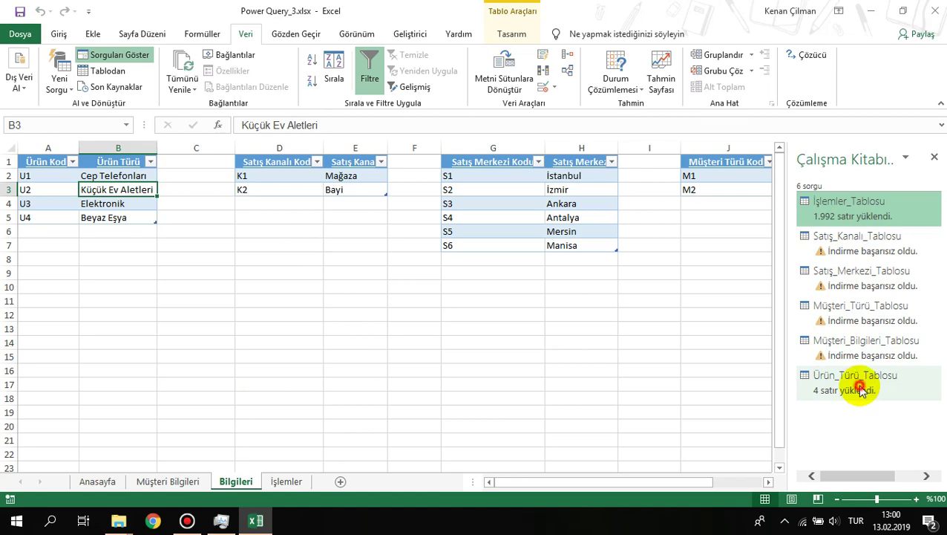
- Reopen İşlemler_Tablosu for editing and merge it with Ürün_Türü_Tablosu by matching their Ürün Kodu columns, using a left outer join
double_click(862, 210)
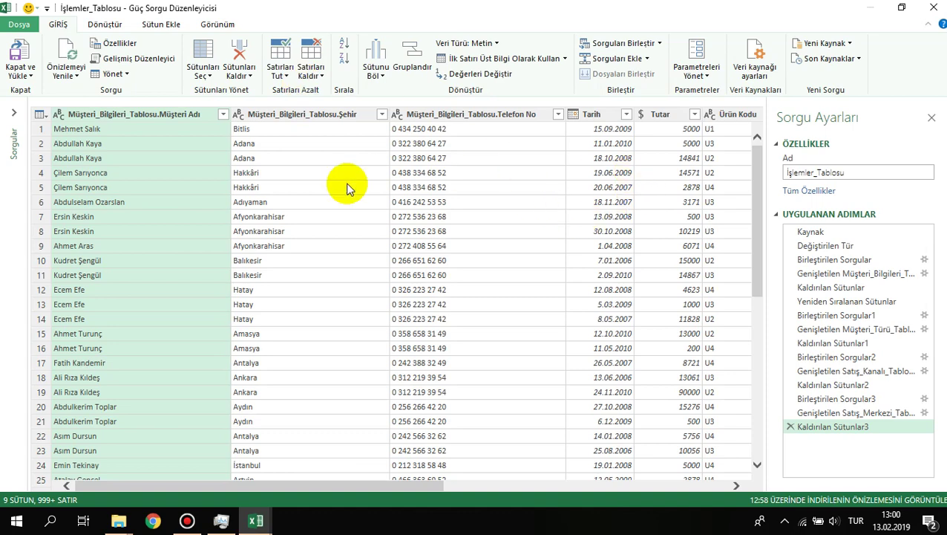
left_click(713, 128)
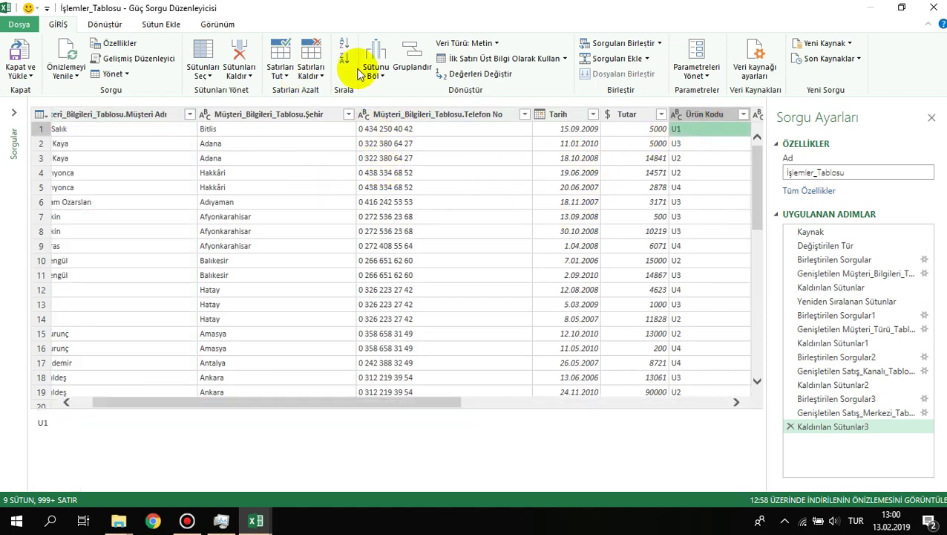
left_click(227, 173)
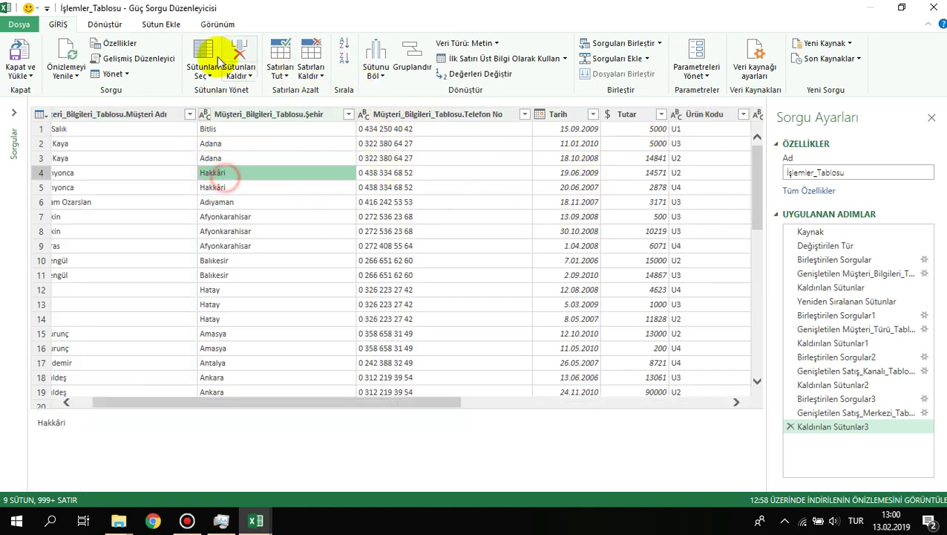
left_click(628, 43)
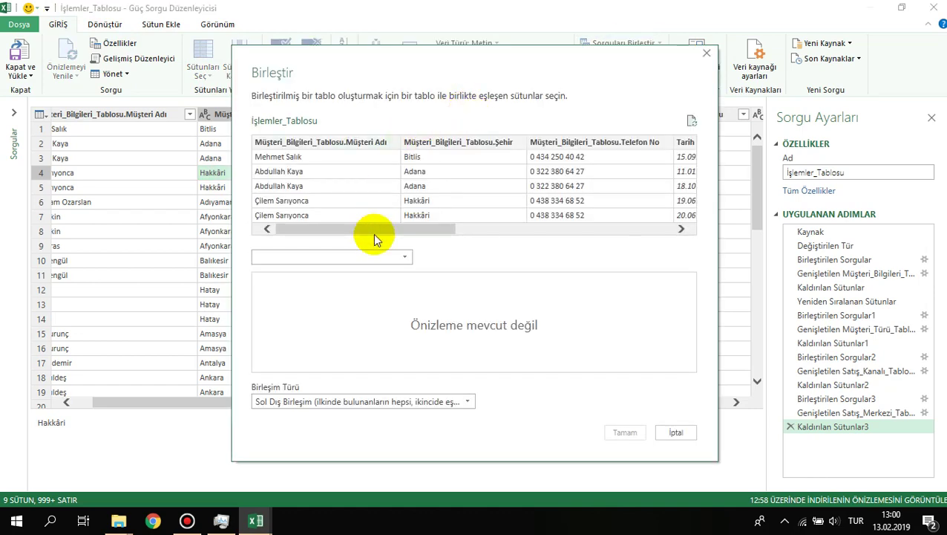
left_click(381, 256)
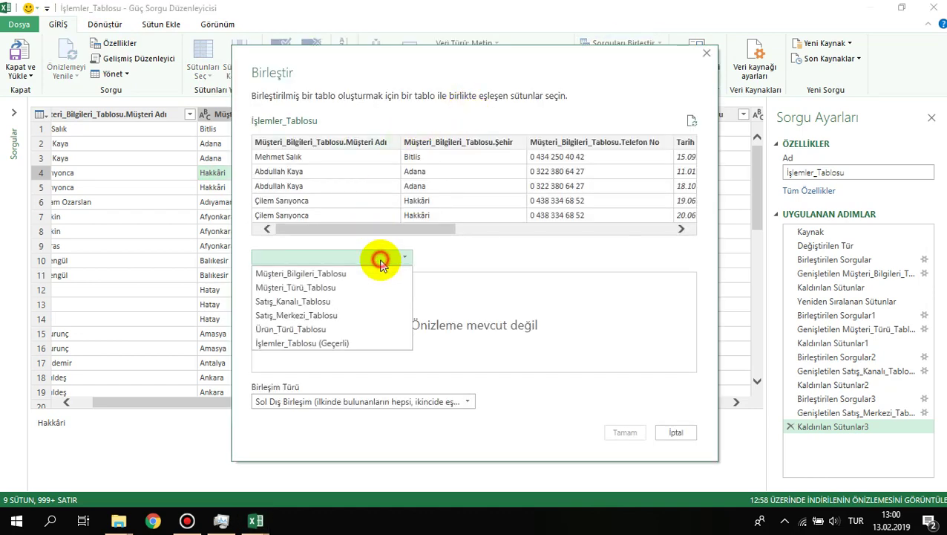
left_click(305, 331)
left_click(275, 281)
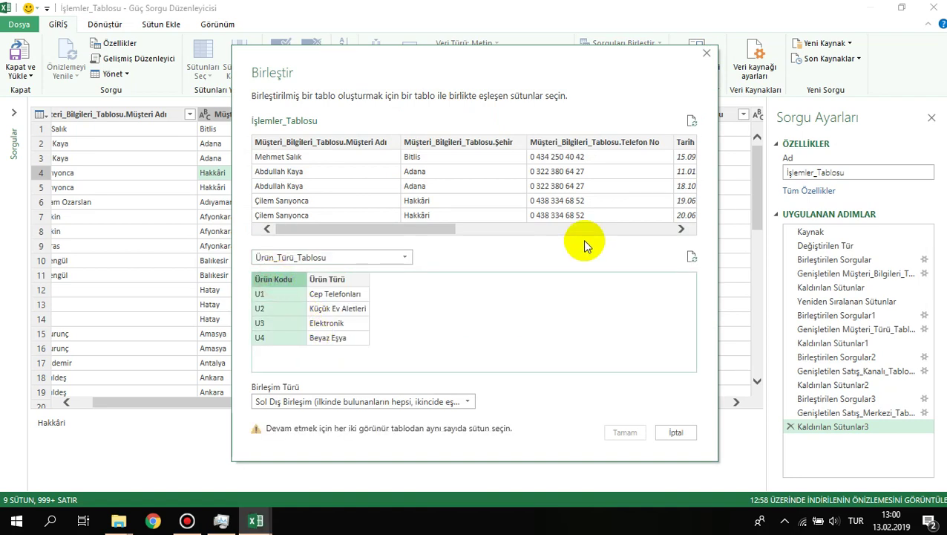
left_click_drag(434, 231, 522, 234)
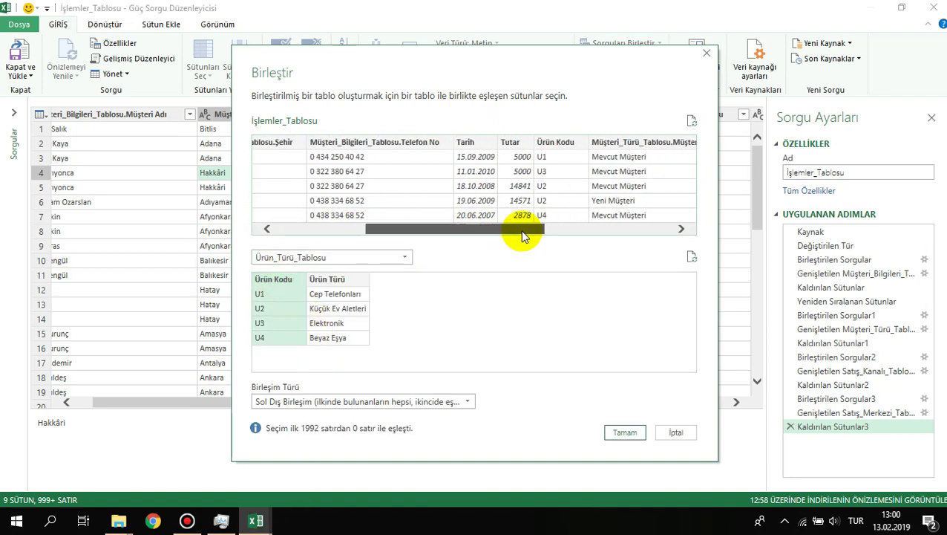
left_click(551, 140)
left_click(624, 432)
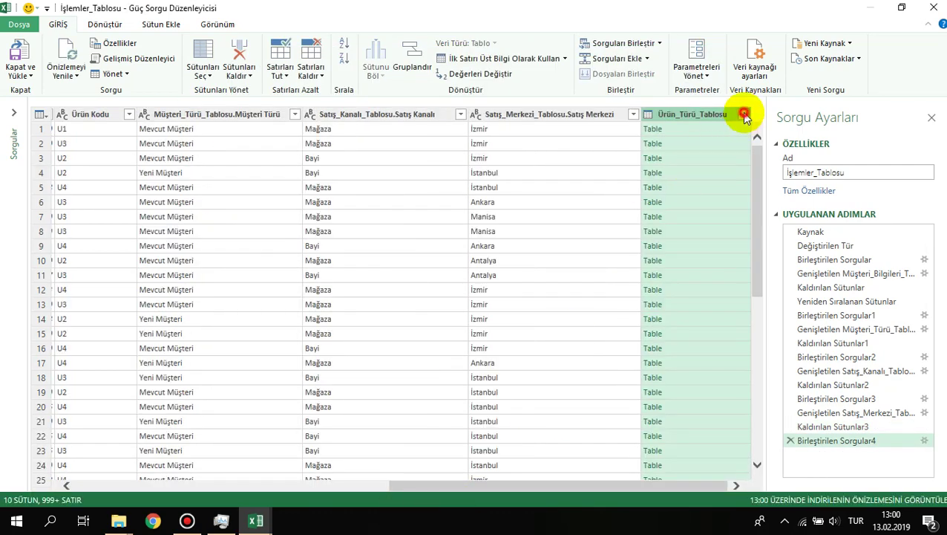
- Expand the merged Ürün_Türü_Tablosu column into Ürün Türü only, and remove the Ürün Kodu column
left_click(744, 114)
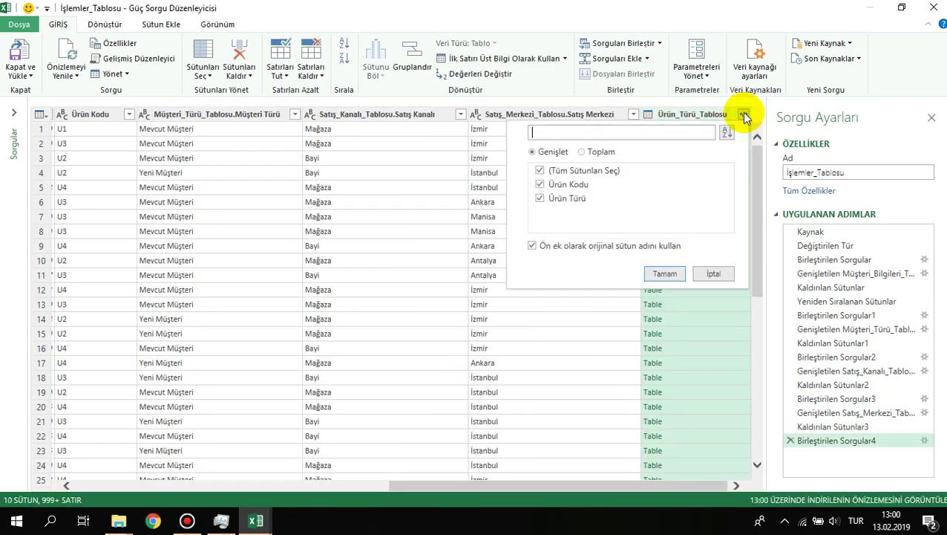
left_click(541, 184)
left_click(665, 275)
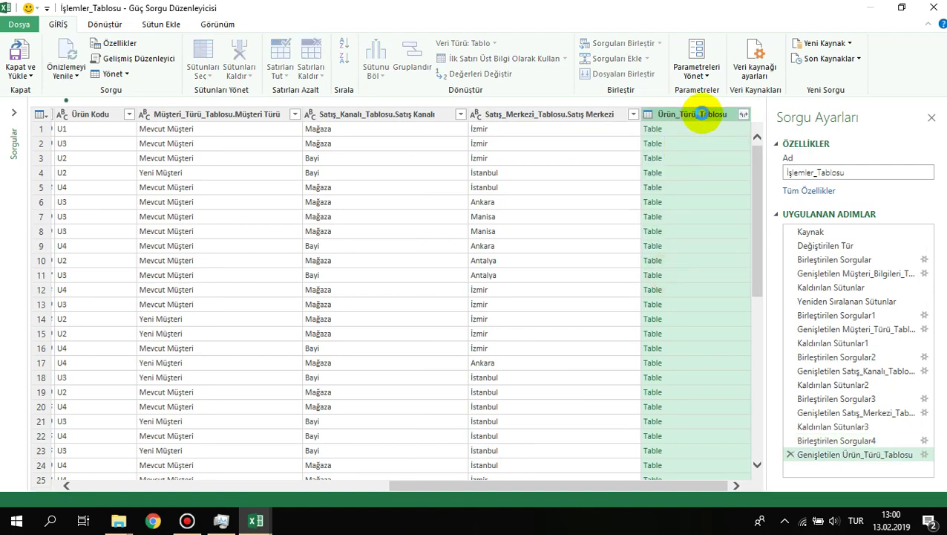
left_click_drag(491, 485, 346, 484)
left_click(394, 116)
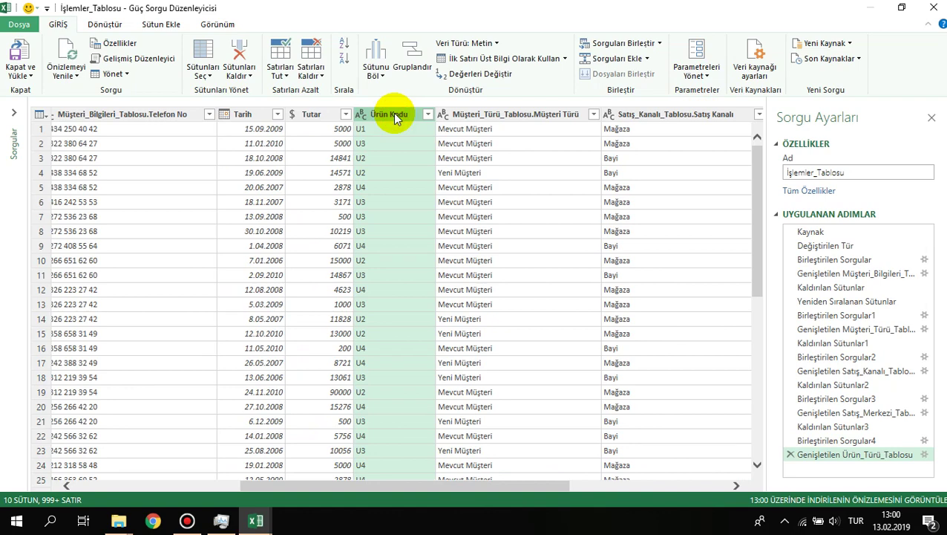
key("Delete")
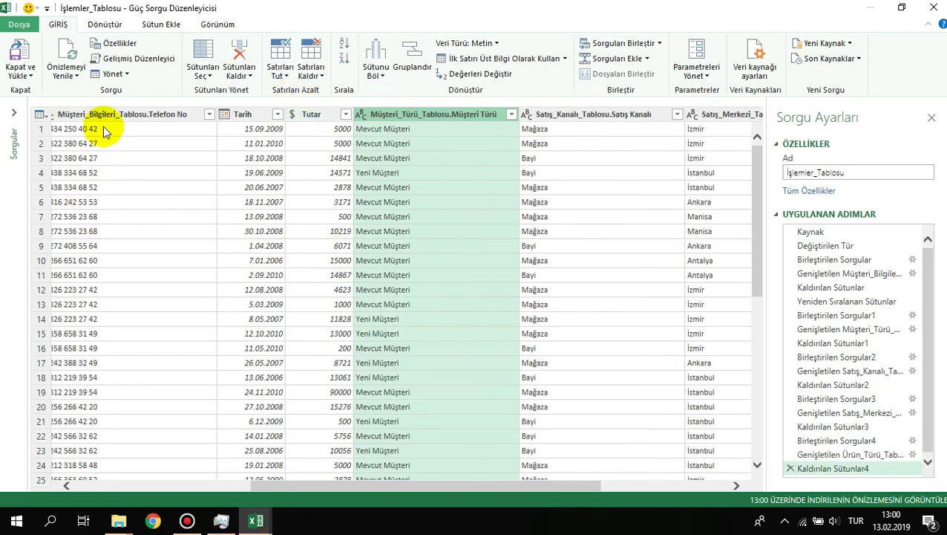
- Rename the Müşteri_Bilgileri_Tablosu.Müşteri Adı column as Müşteri Adı
left_click_drag(275, 482, 103, 484)
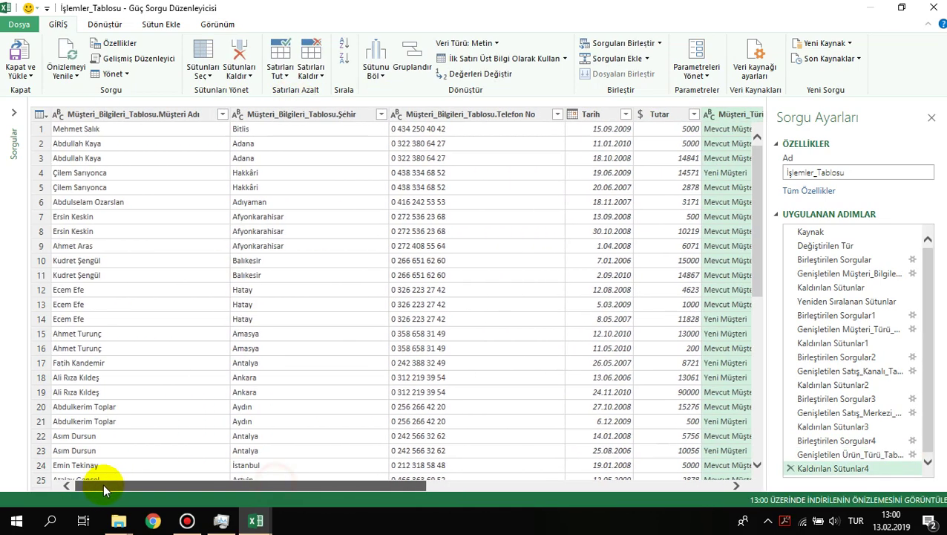
double_click(145, 115)
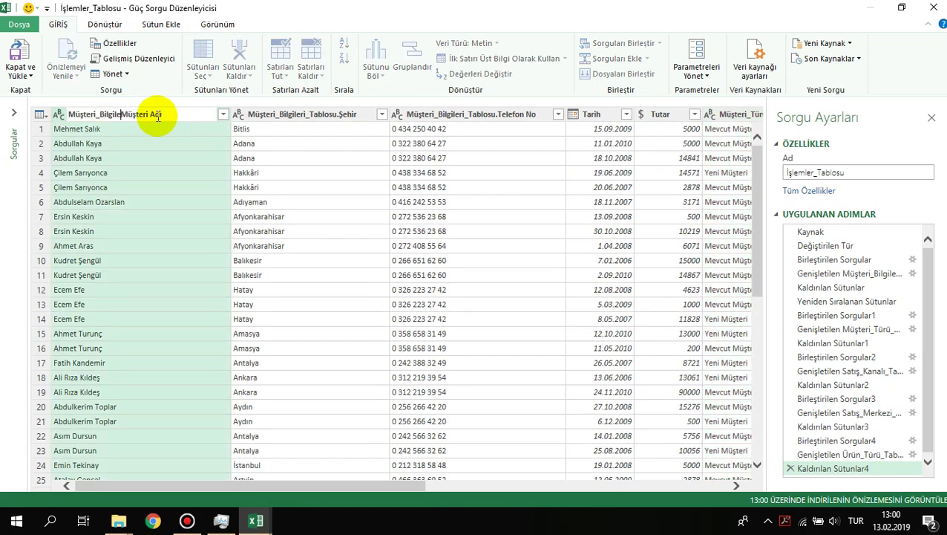
left_click(118, 143)
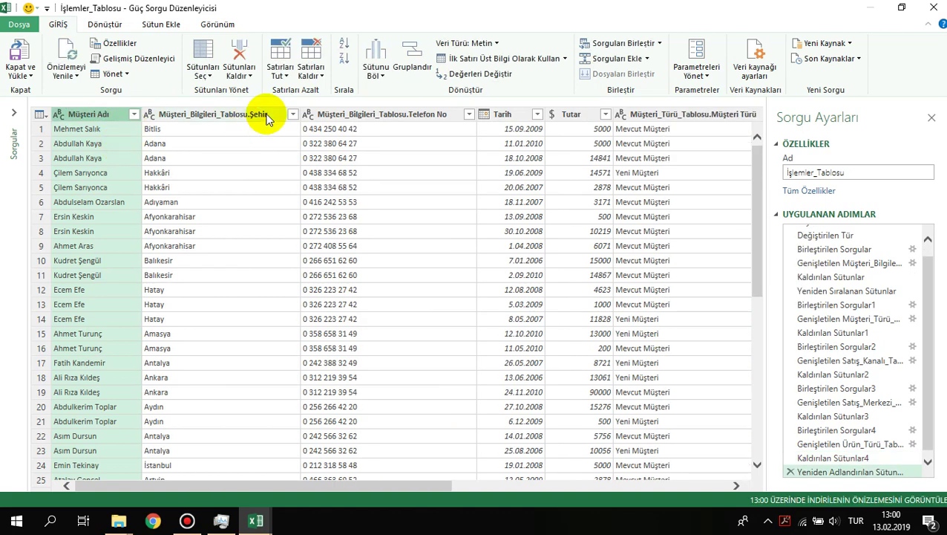
- Rename the Müşteri_Bilgileri_Tablosu.Şehir column as Şehir and the Müşteri_Bilgileri_Tablosu.Telefon No column as Telefon No
double_click(211, 115)
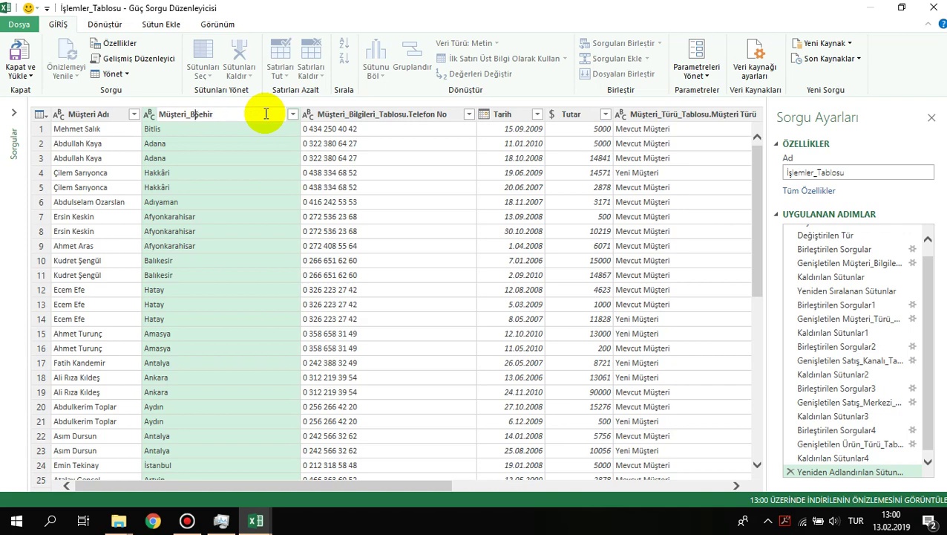
left_click(394, 144)
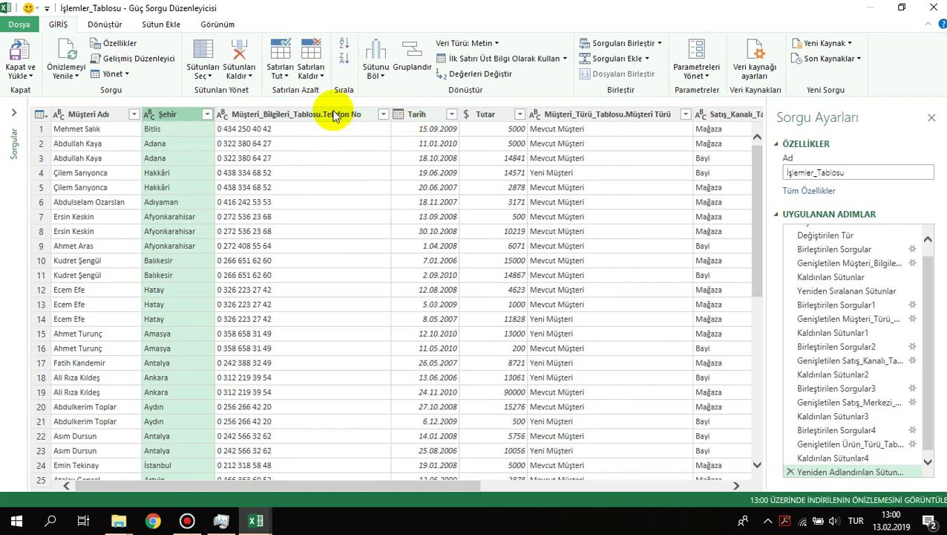
left_click(331, 113)
double_click(331, 115)
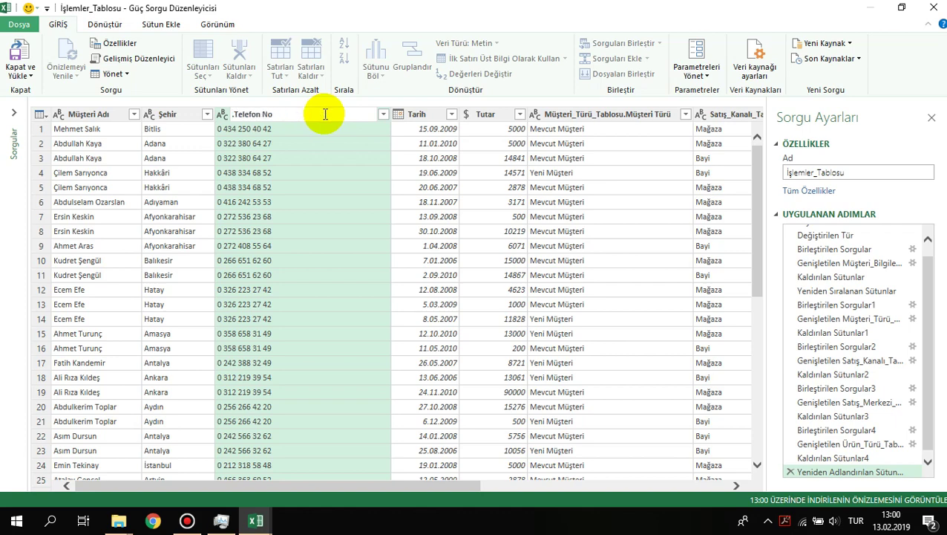
left_click(319, 200)
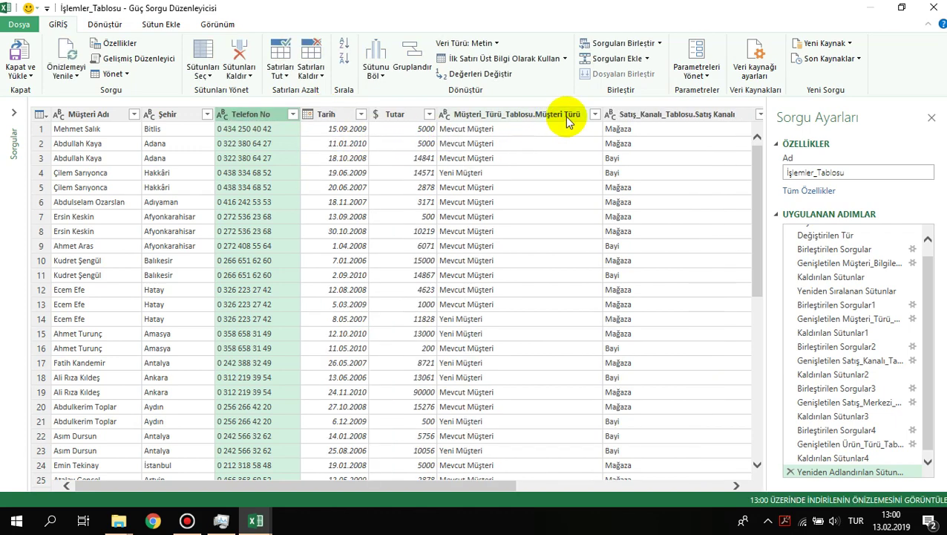
- Rename the Müşteri_Türü_Tablosu.Müşteri Türü column as Müşteri Türü and the Satış_Kanalı_Tablosu.Satış Kanalı column as Satış Kanalı
double_click(526, 115)
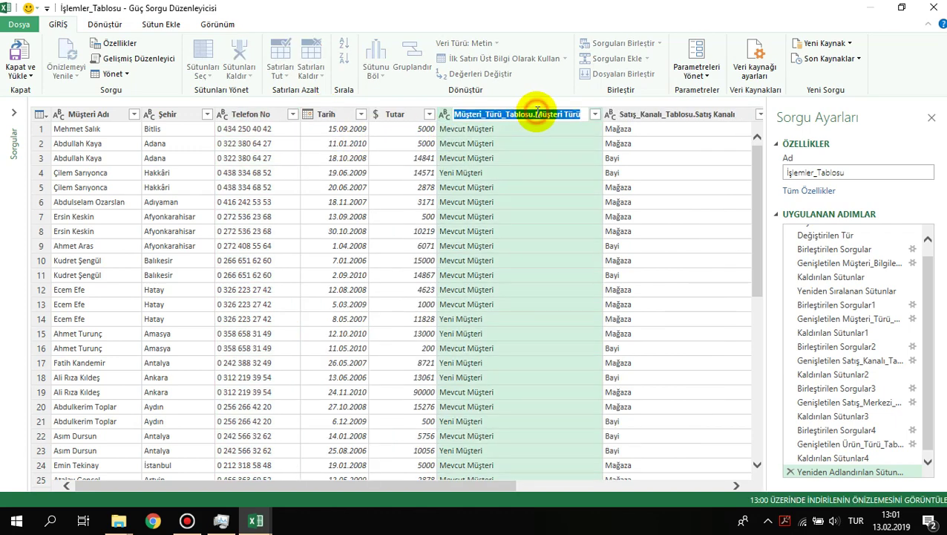
left_click_drag(537, 112, 438, 113)
key("BackSpace")
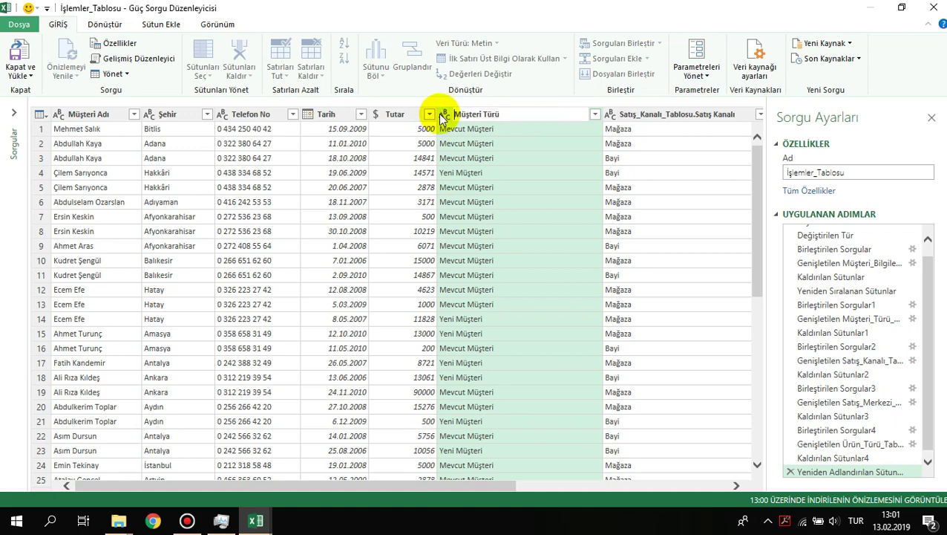
left_click(629, 111)
double_click(627, 116)
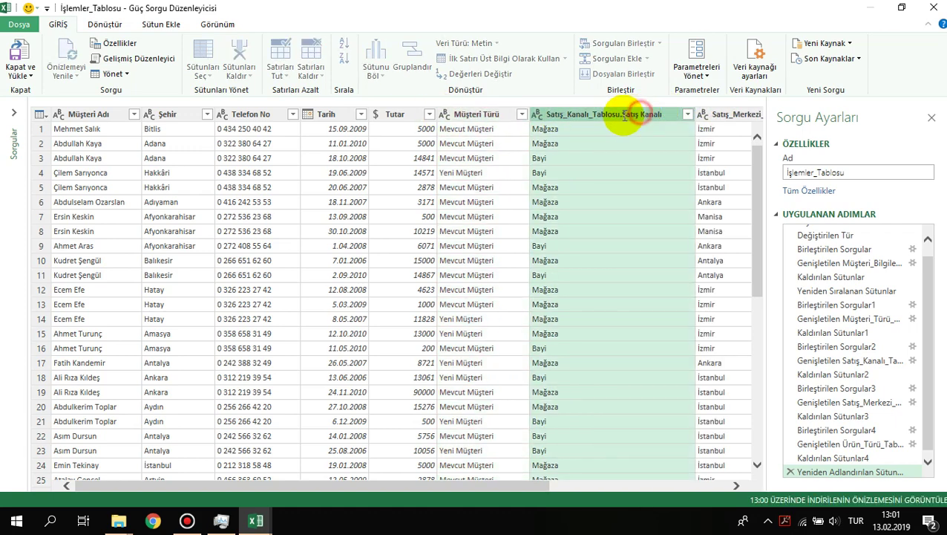
left_click_drag(622, 116, 568, 115)
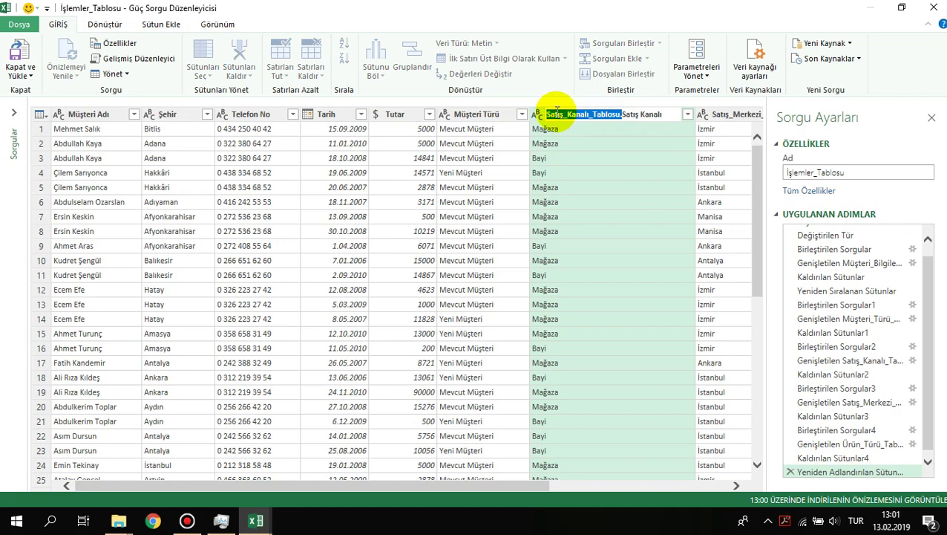
left_click(583, 186)
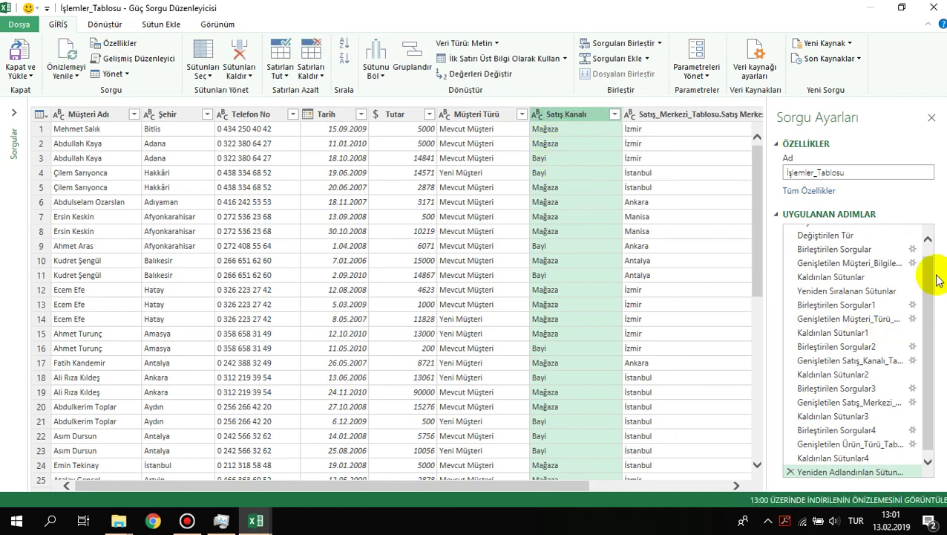
- Rename the Satış_Merkezi_Tablosu.Satış Merkezi column as Satış Merkezi and the Ürün_Türü_Tablosu.Ürün Türü column as Ürün Türü
left_click_drag(928, 269, 924, 249)
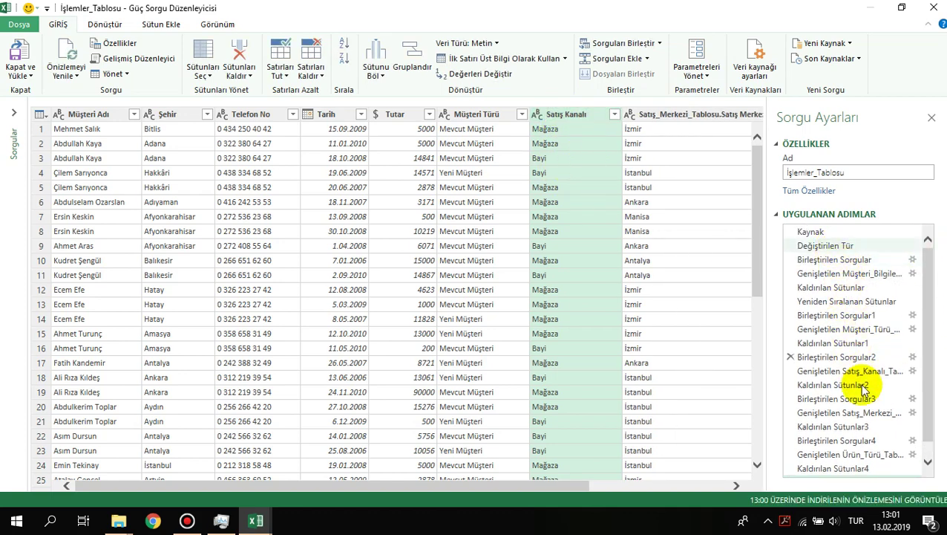
left_click_drag(567, 486, 685, 483)
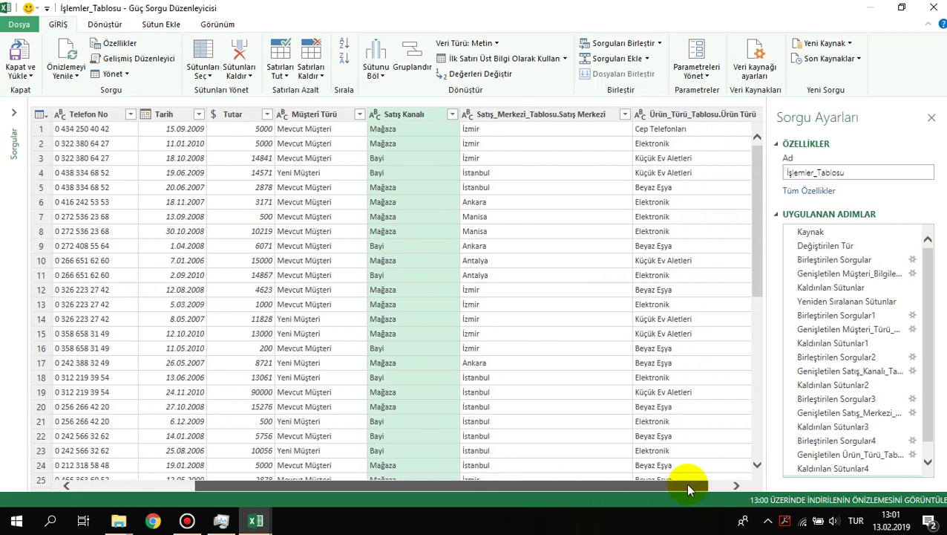
scroll(925, 387, "down", 1)
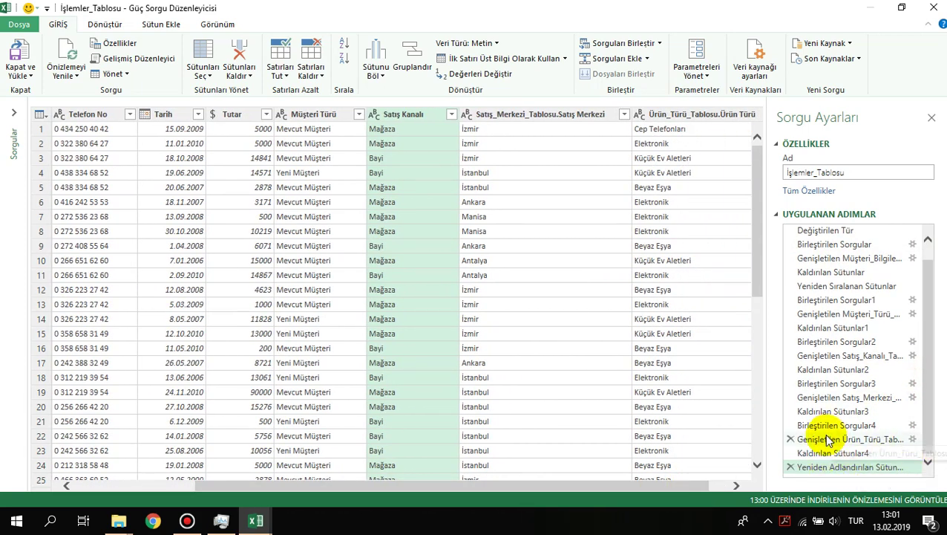
double_click(528, 119)
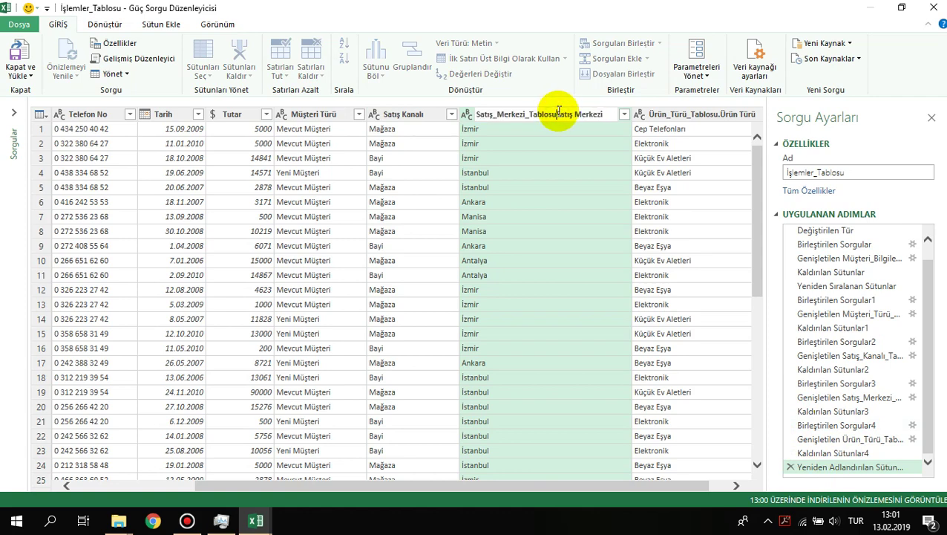
key("BackSpace")
key("BackSpace")
key("BackSpace")
key("BackSpace")
key("BackSpace")
key("BackSpace")
key("BackSpace")
key("Return")
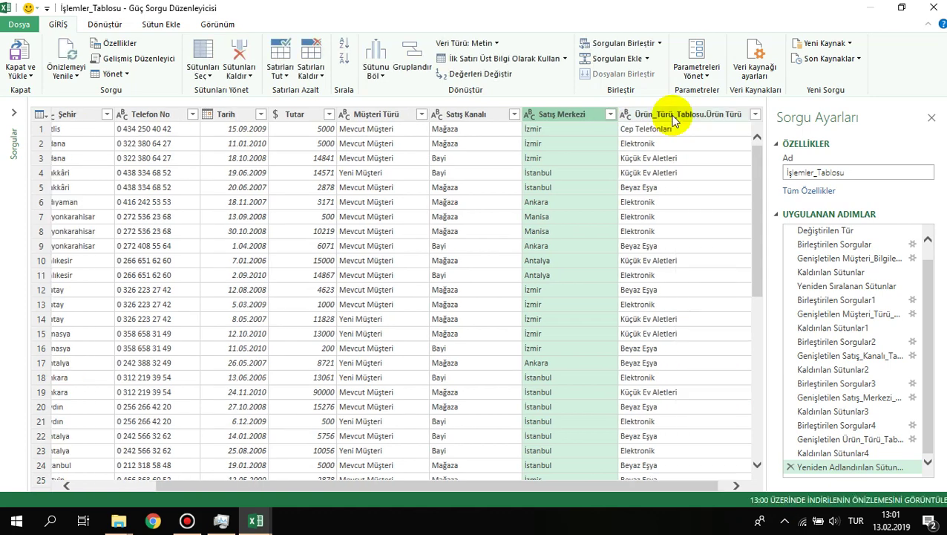
double_click(679, 115)
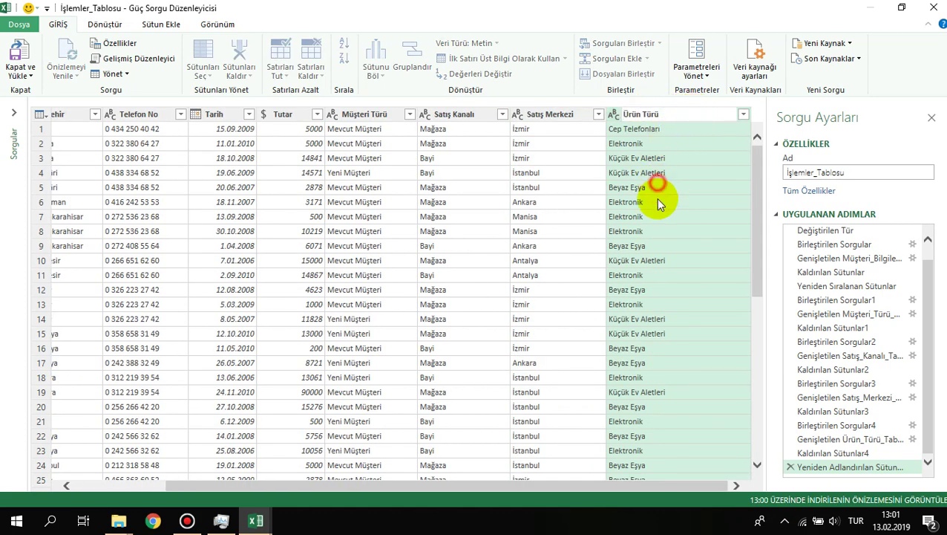
left_click_drag(553, 479, 311, 479)
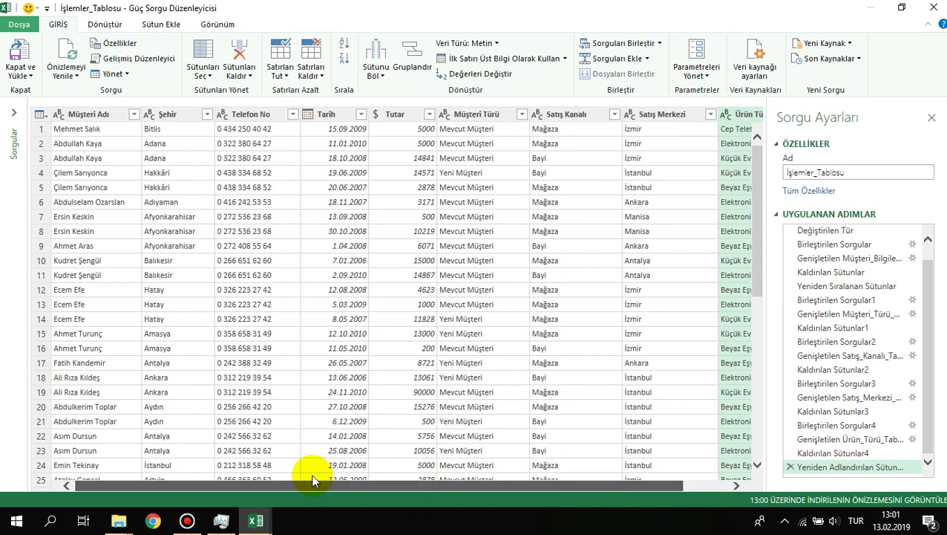
left_click(241, 216)
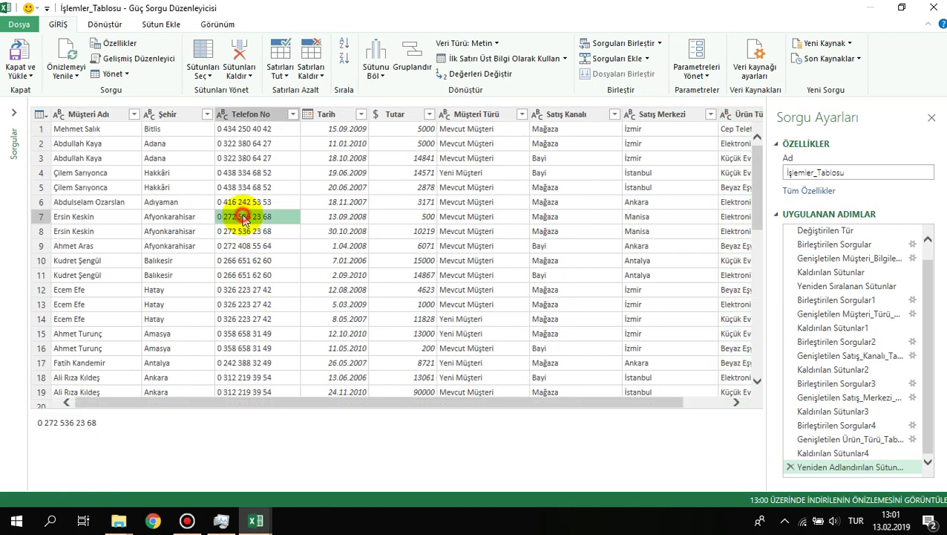
- Apply the query edits and load İşlemler_Tablosu as a table on a new worksheet
left_click(15, 52)
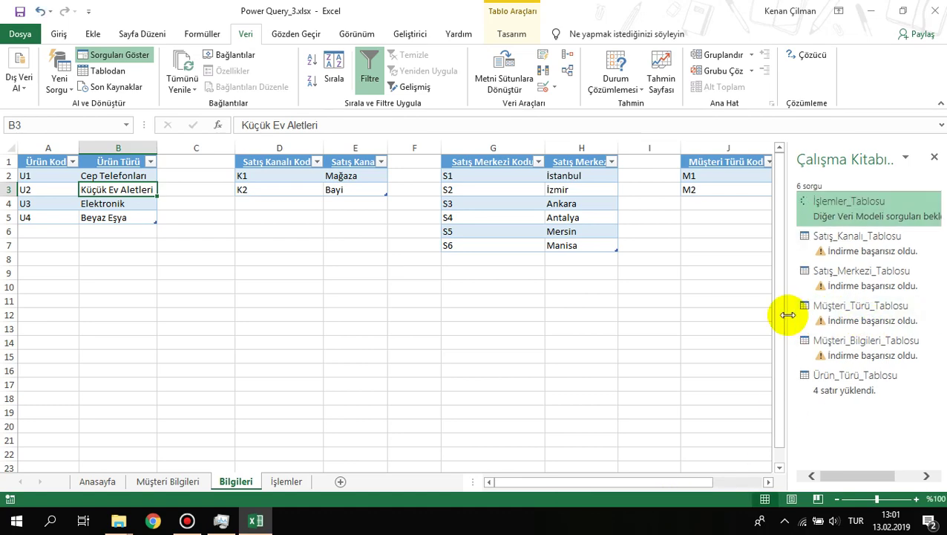
left_click_drag(787, 316, 738, 313)
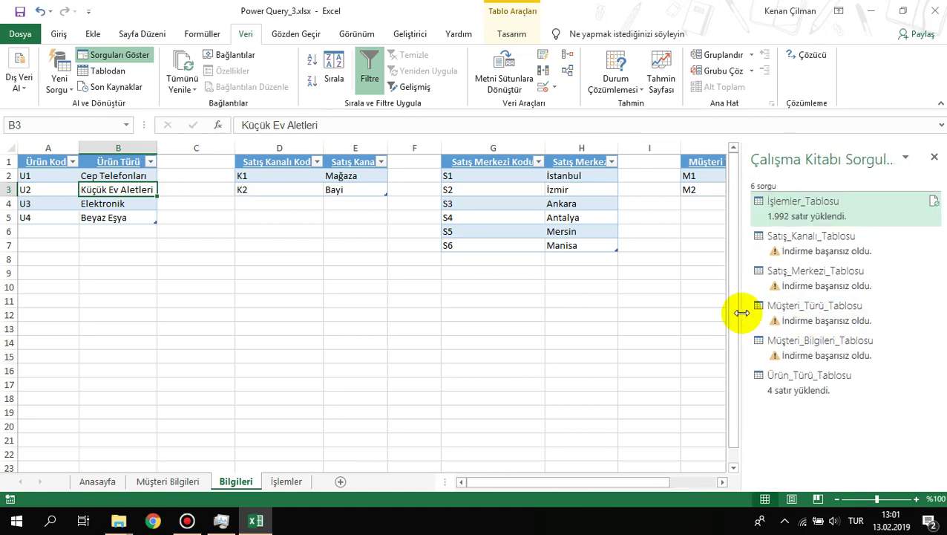
right_click(788, 215)
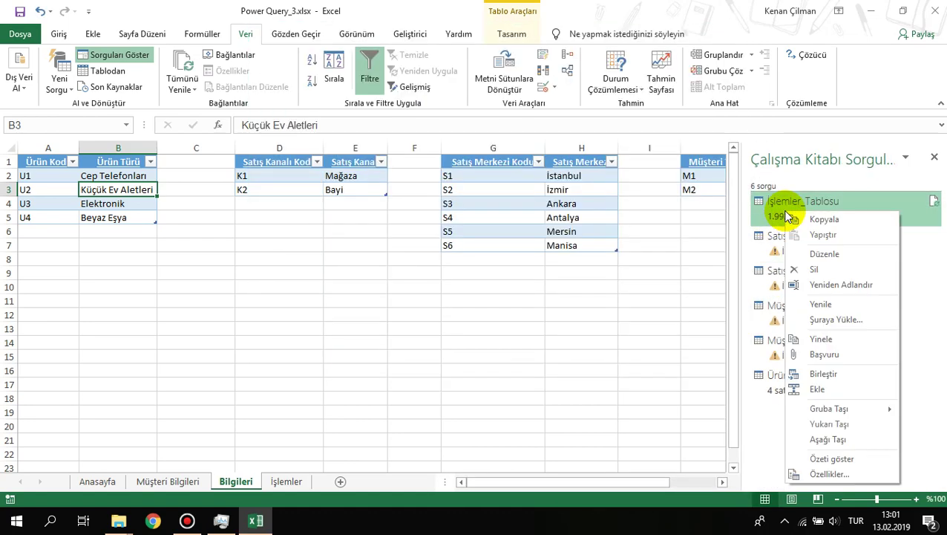
left_click(836, 318)
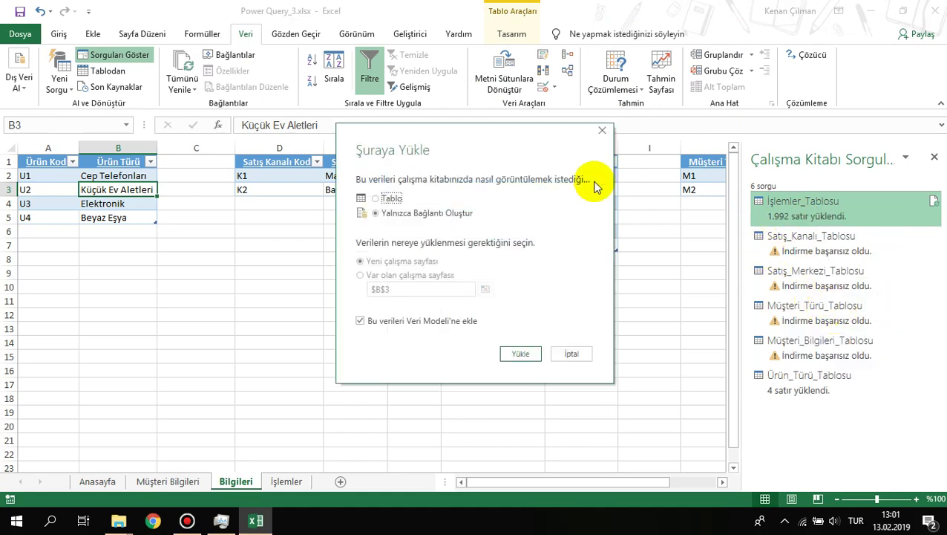
left_click(512, 354)
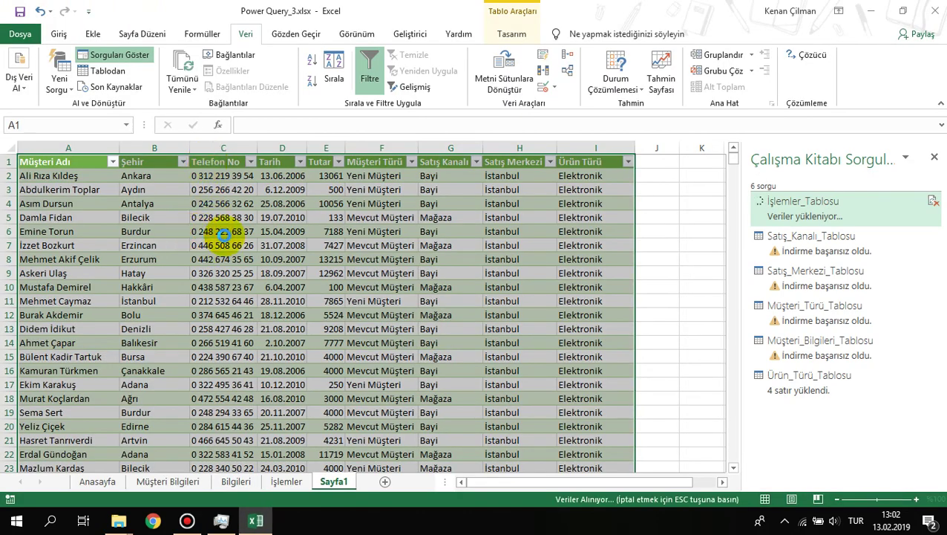
- Review the source data on the Müşteri Bilgileri, Bilgileri and İşlemler sheets, including the code columns of the transactions table
left_click(136, 484)
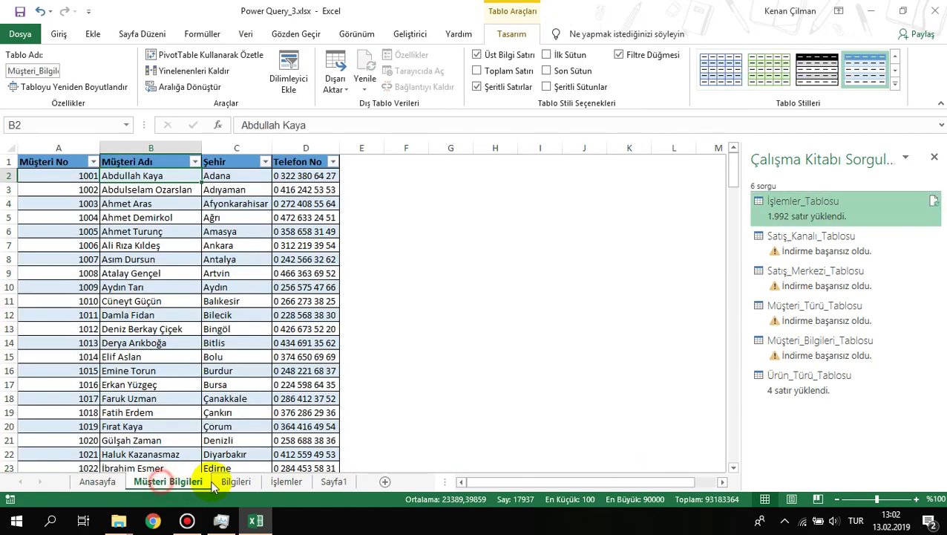
left_click(239, 481)
left_click(291, 482)
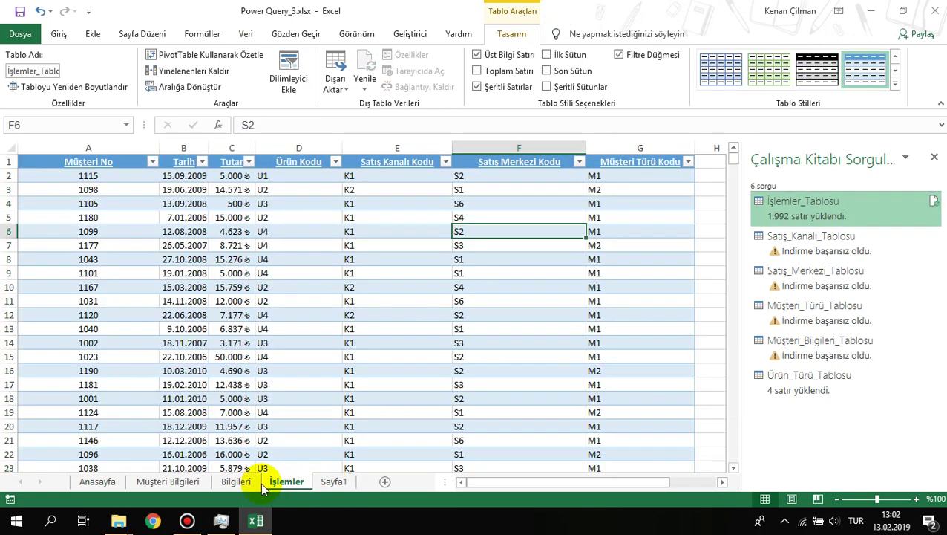
left_click(230, 481)
left_click(287, 481)
left_click(277, 254)
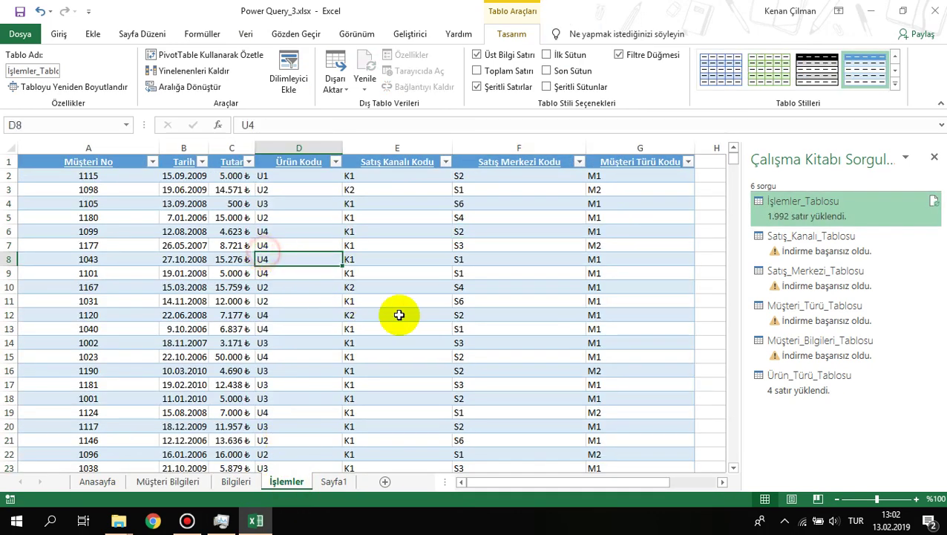
left_click(397, 314)
left_click(238, 480)
left_click(191, 481)
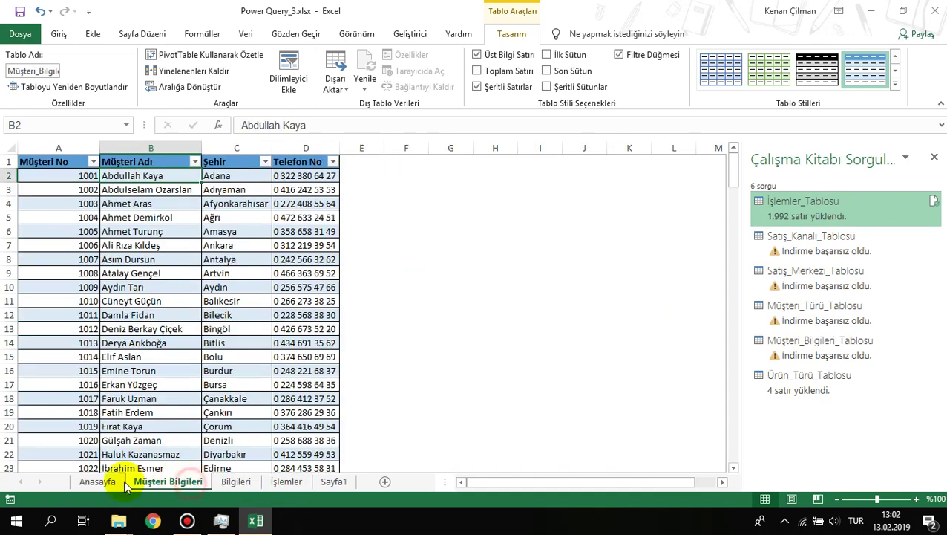
left_click(97, 481)
left_click(144, 480)
left_click(275, 482)
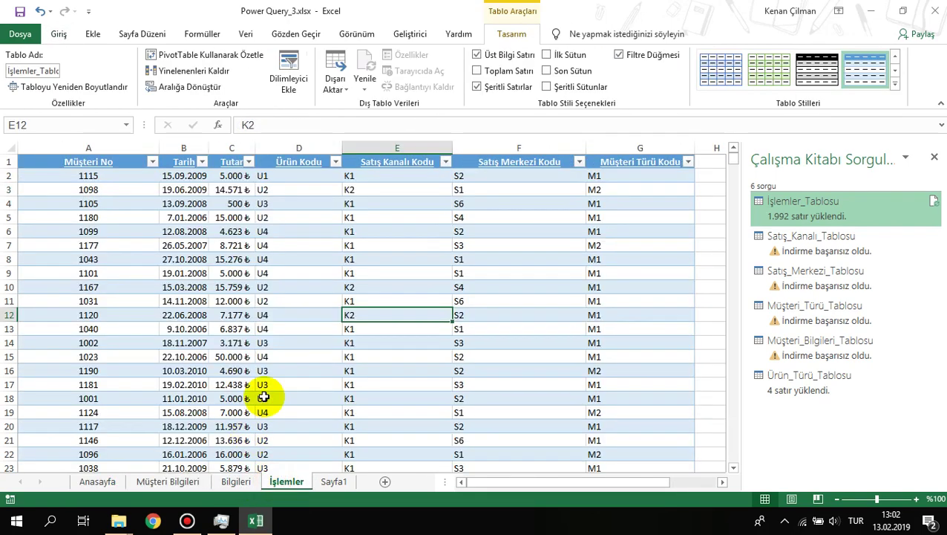
left_click(232, 315)
left_click_drag(211, 218, 416, 345)
left_click(318, 306)
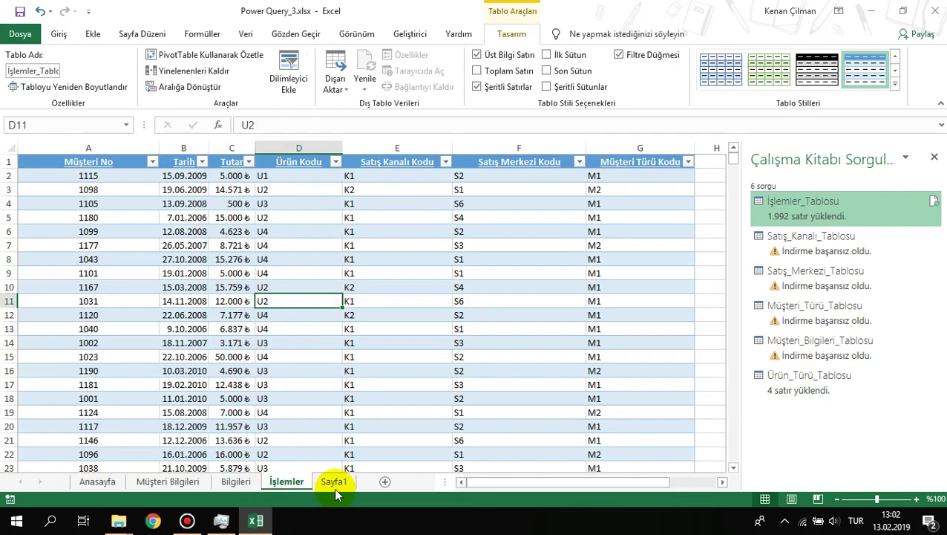
- Insert a PivotTable on a new worksheet, using the decoded table İşlemler_Tablosu_2 on Sayfa1 as its source
left_click(334, 483)
left_click(457, 231)
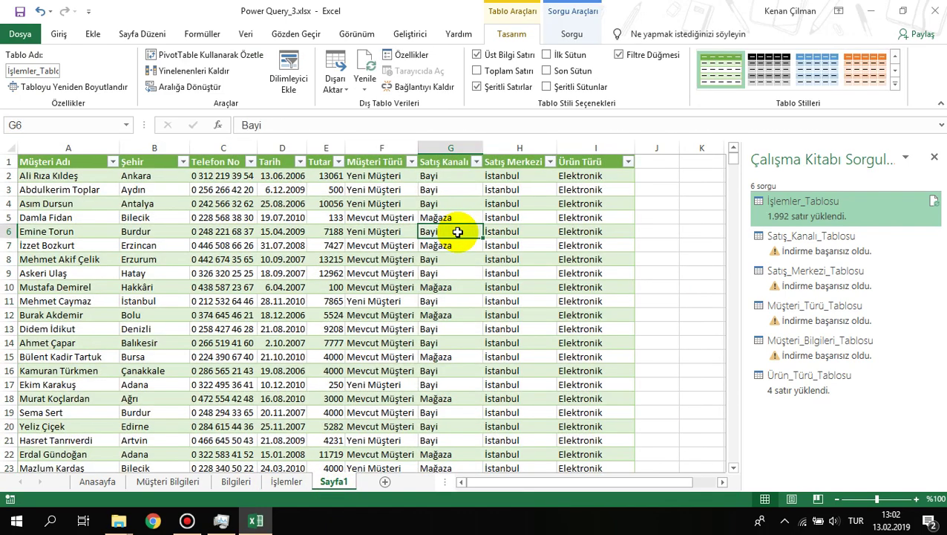
left_click(268, 232)
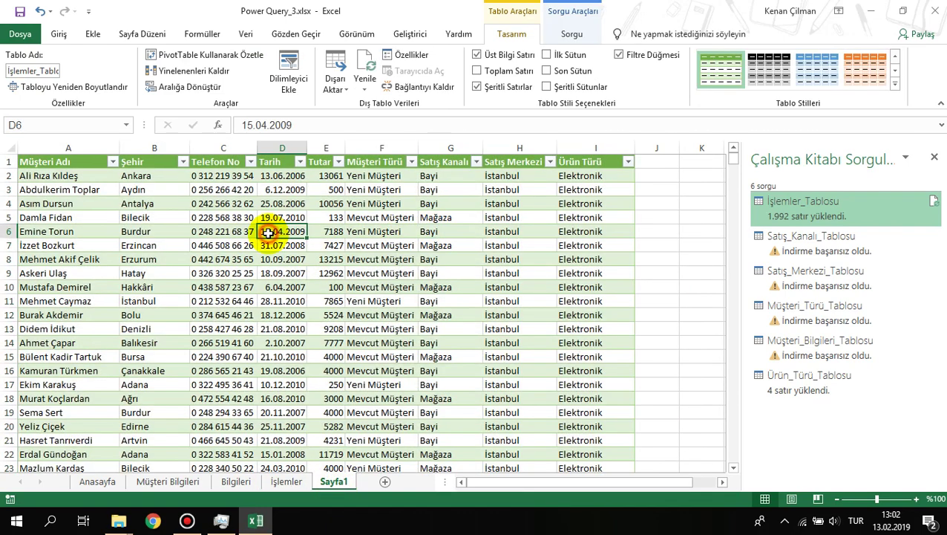
left_click(135, 202)
left_click(289, 202)
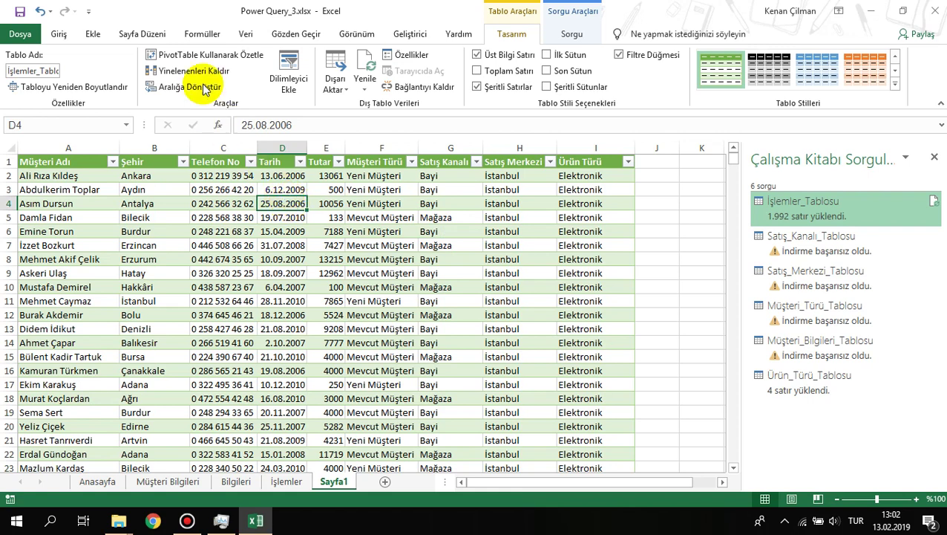
left_click(244, 33)
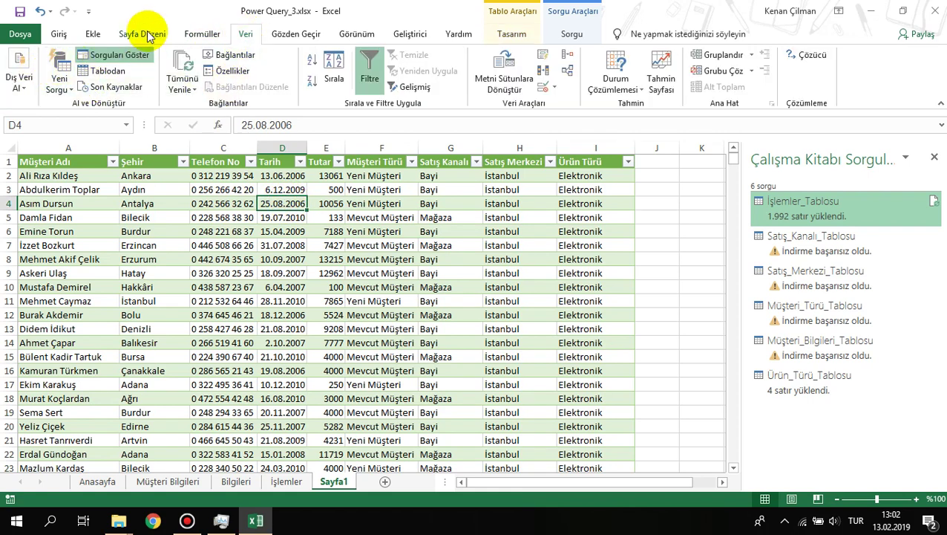
left_click(93, 35)
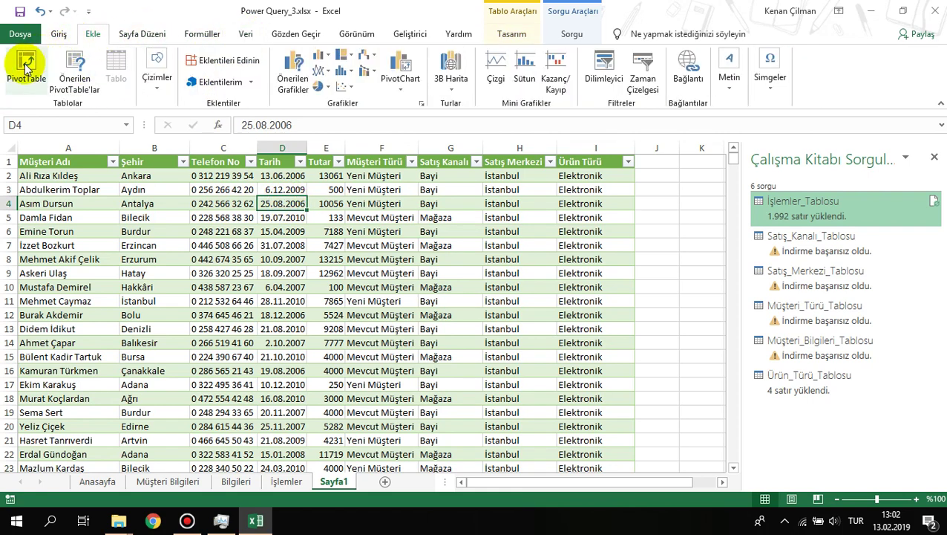
left_click(26, 66)
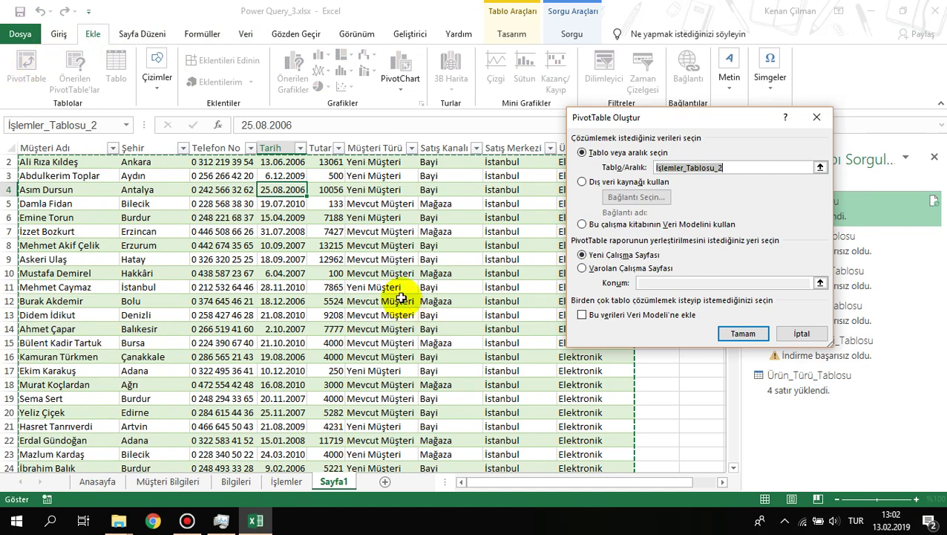
scroll(390, 285, "up", 1)
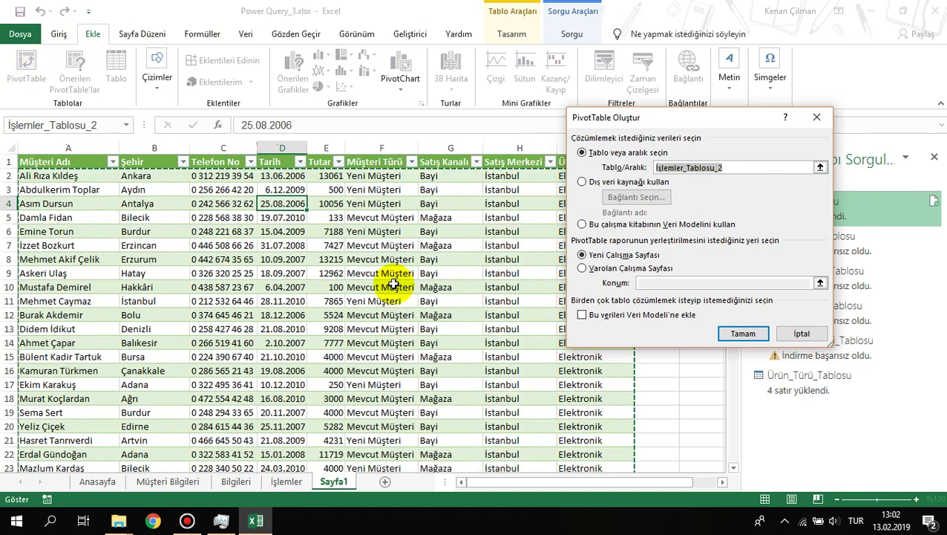
left_click(743, 334)
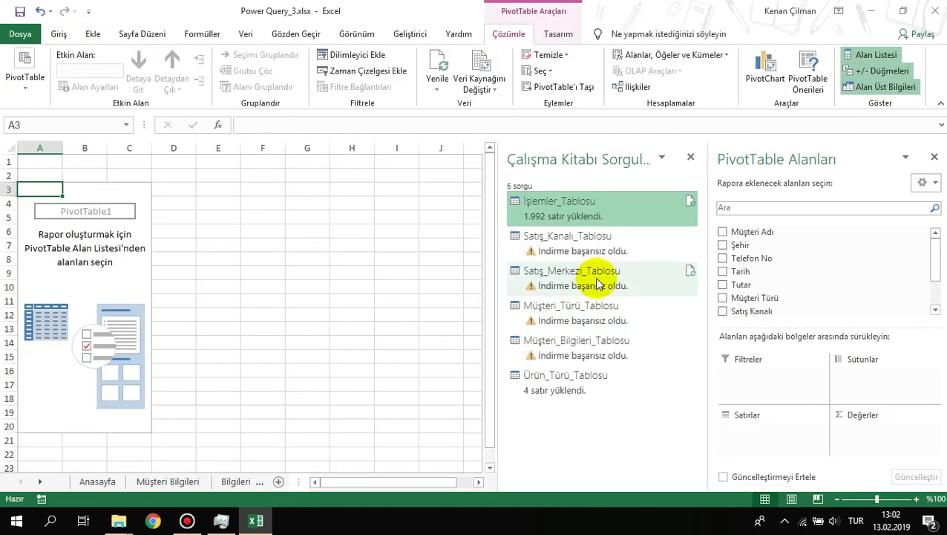
- Close the workbook queries pane, and add Müşteri Adı to the PivotTable rows and Tutar to its values
left_click(691, 157)
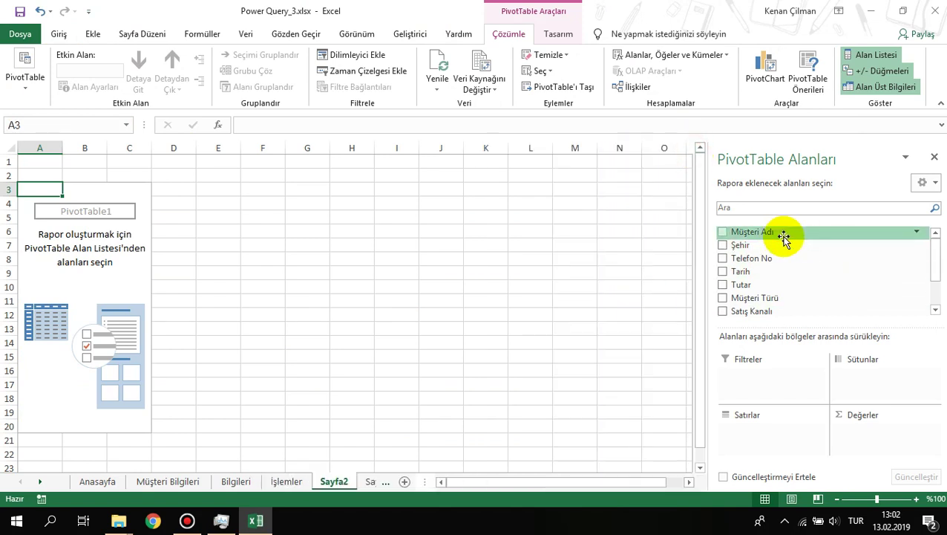
left_click_drag(780, 236, 795, 450)
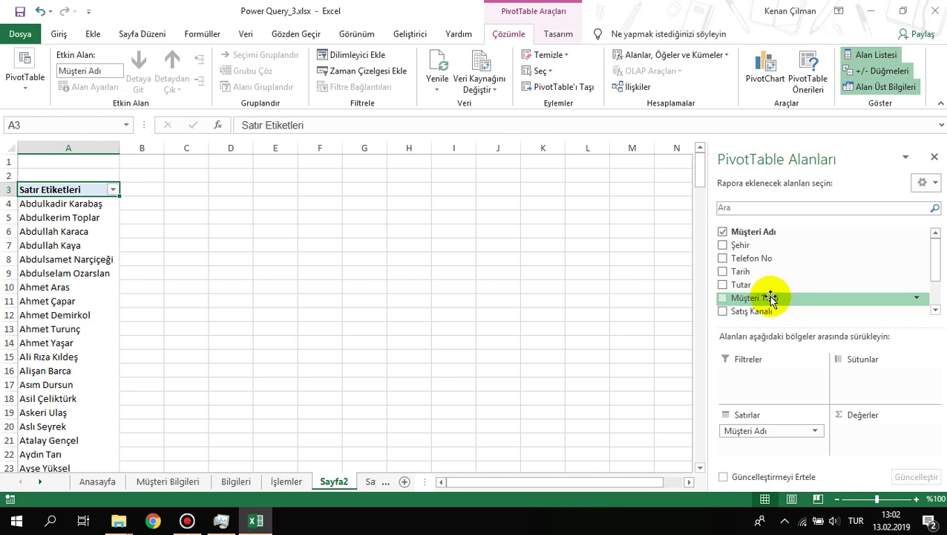
left_click_drag(761, 285, 863, 430)
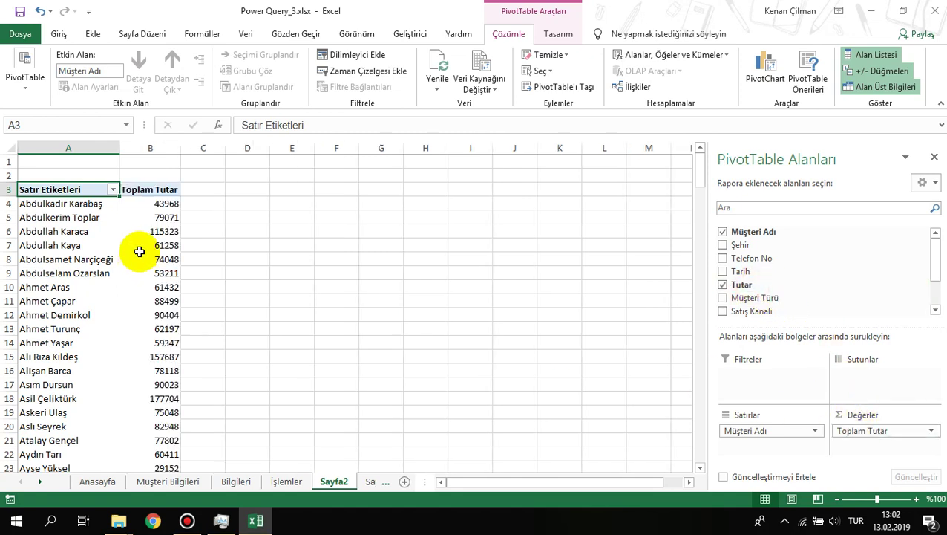
- Format columns B to G of the PivotTable sheet with thousands separators and no decimals
left_click(139, 251)
left_click_drag(167, 148, 362, 124)
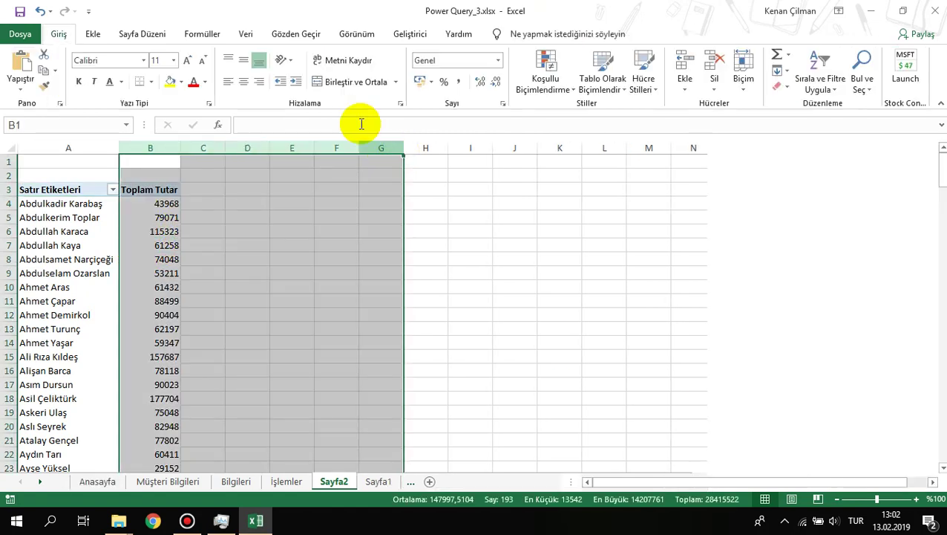
left_click(458, 81)
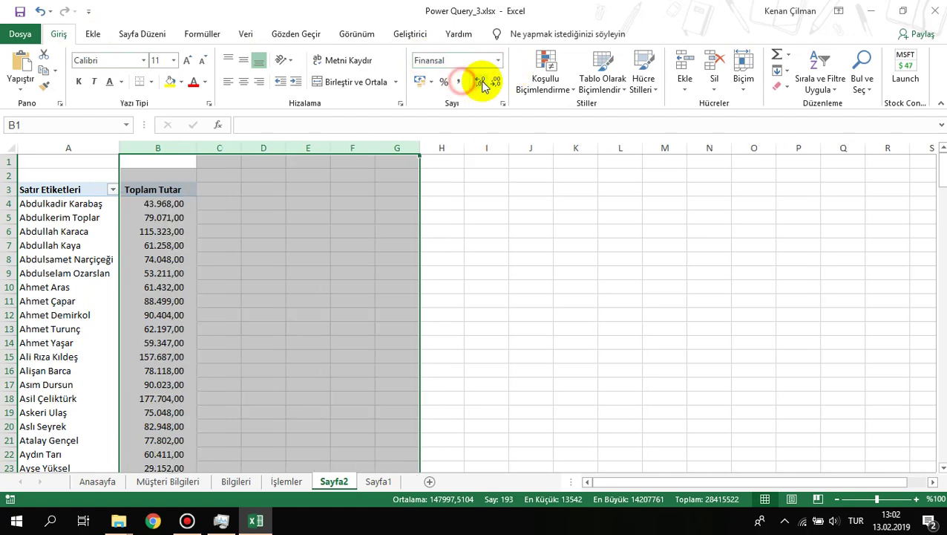
left_click(483, 83)
left_click(483, 83)
left_click(160, 217)
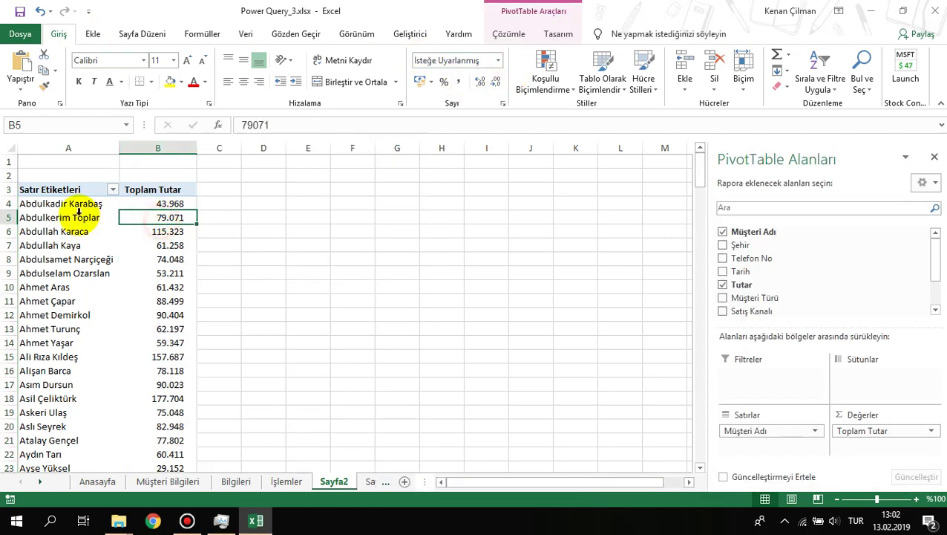
- Add the Ürün Türü field to the PivotTable columns
left_click(78, 211)
left_click(160, 257)
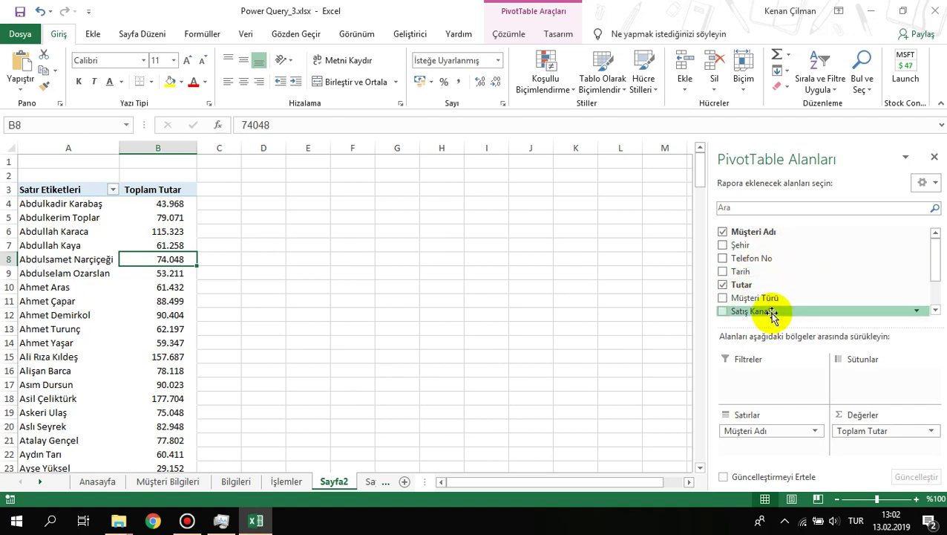
scroll(772, 260, "down", 2)
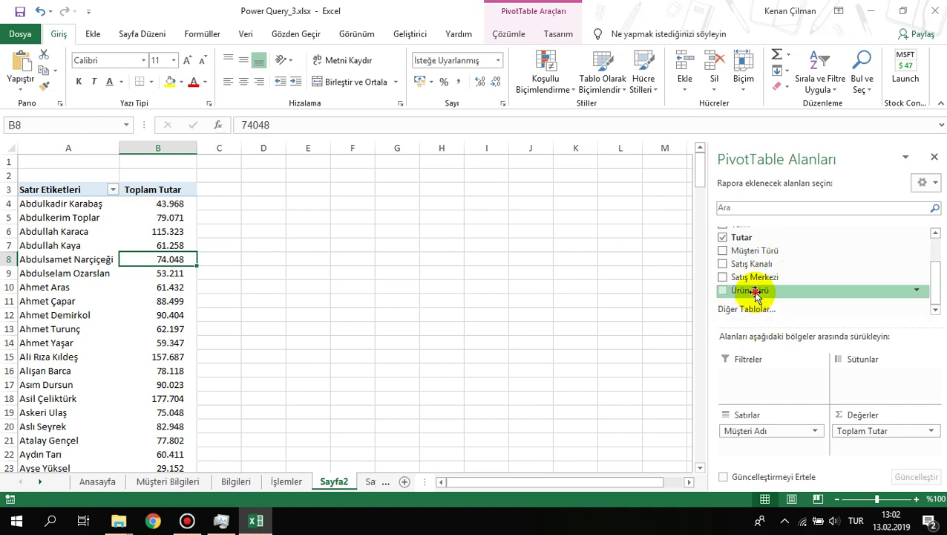
left_click_drag(756, 293, 856, 368)
- Examine the PivotTable's customer rows, product type columns and Genel Toplam amounts
left_click(72, 217)
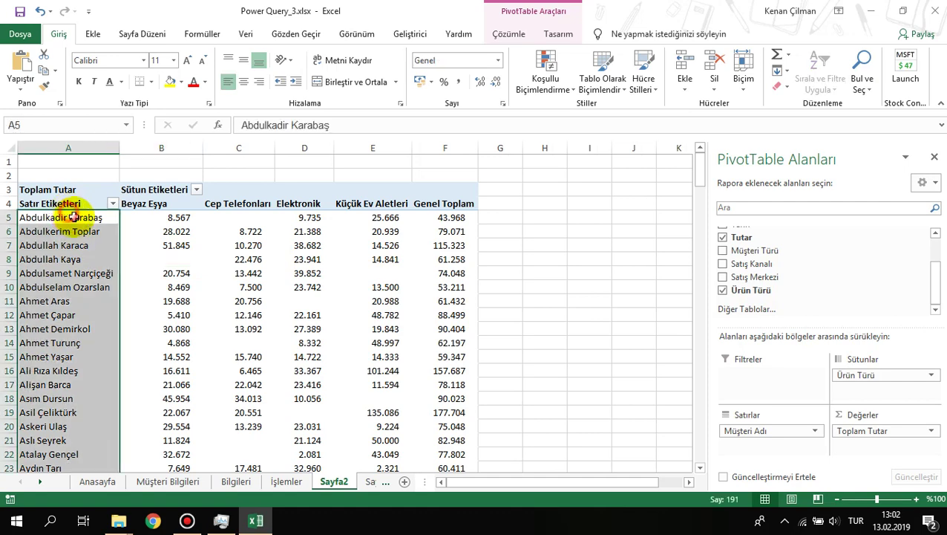
left_click(152, 217)
left_click(153, 203)
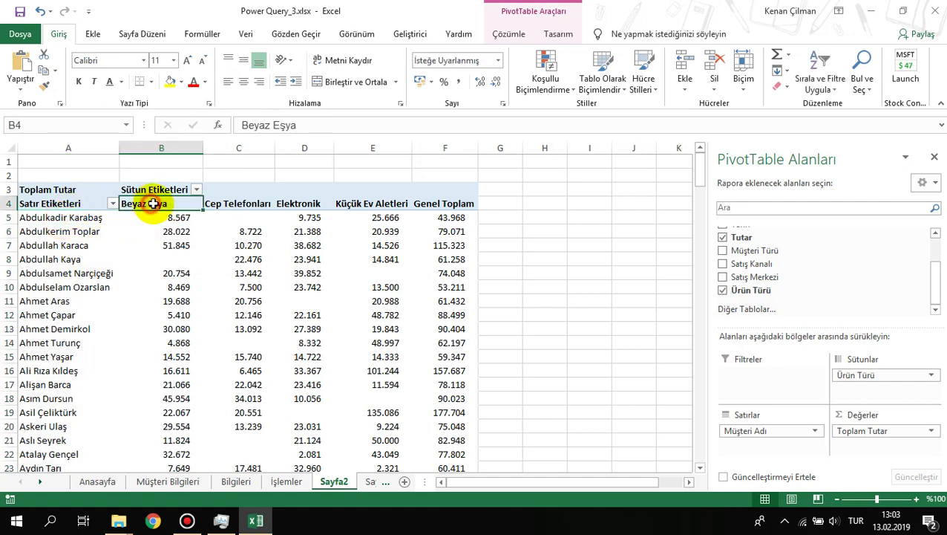
left_click(178, 218)
left_click(378, 217)
left_click(445, 259)
left_click(249, 273)
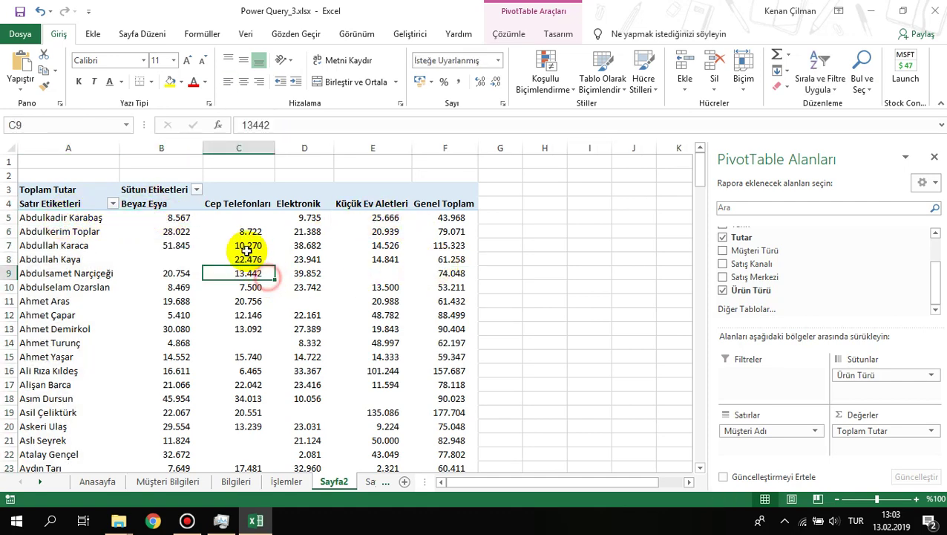
left_click(135, 314)
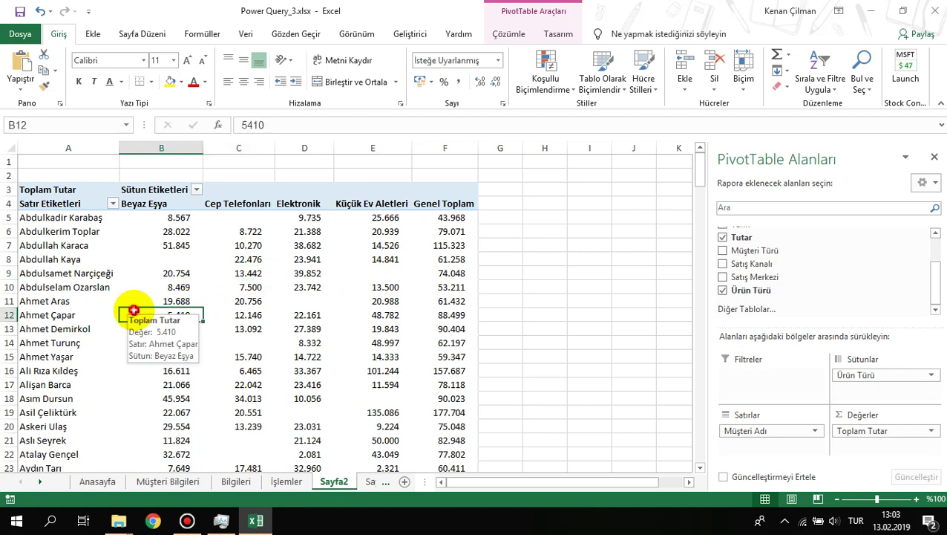
left_click(166, 482)
left_click(236, 240)
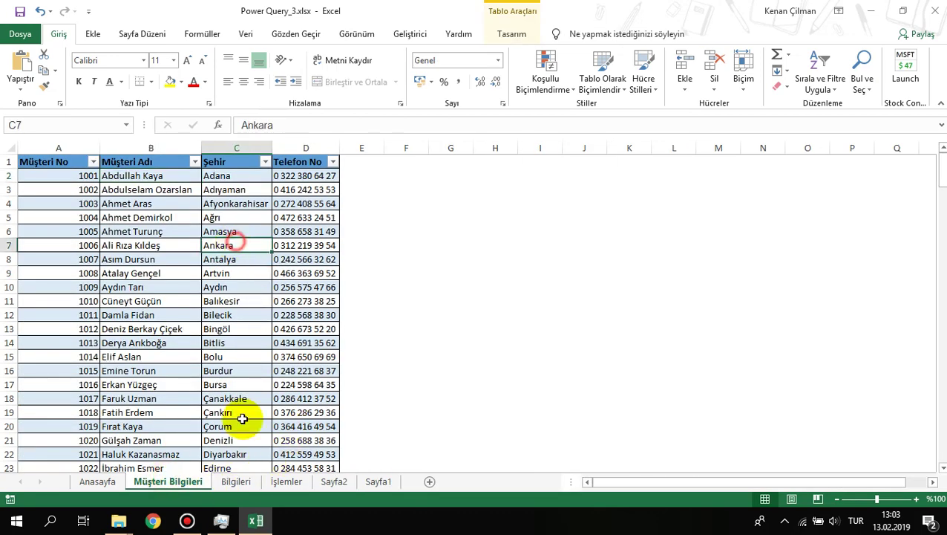
left_click(238, 482)
left_click(286, 481)
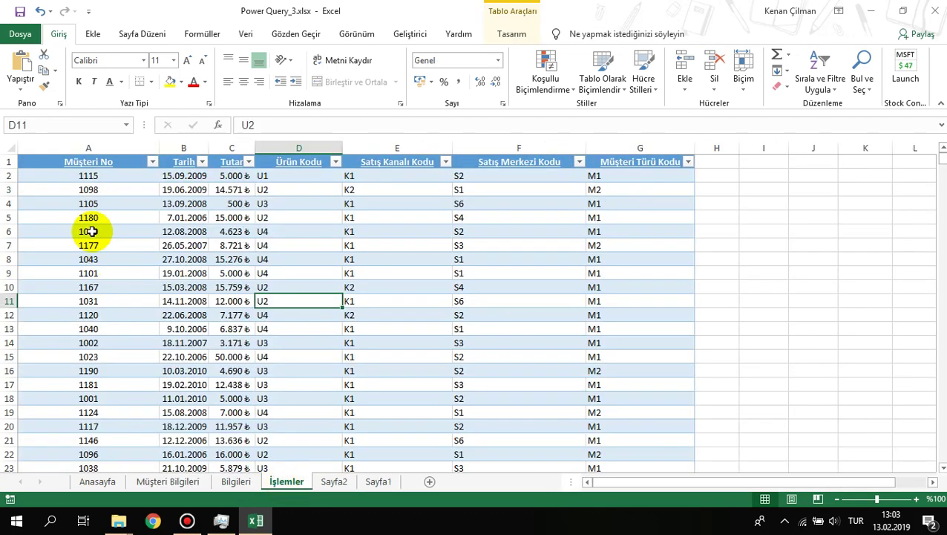
left_click(198, 176)
left_click(232, 176)
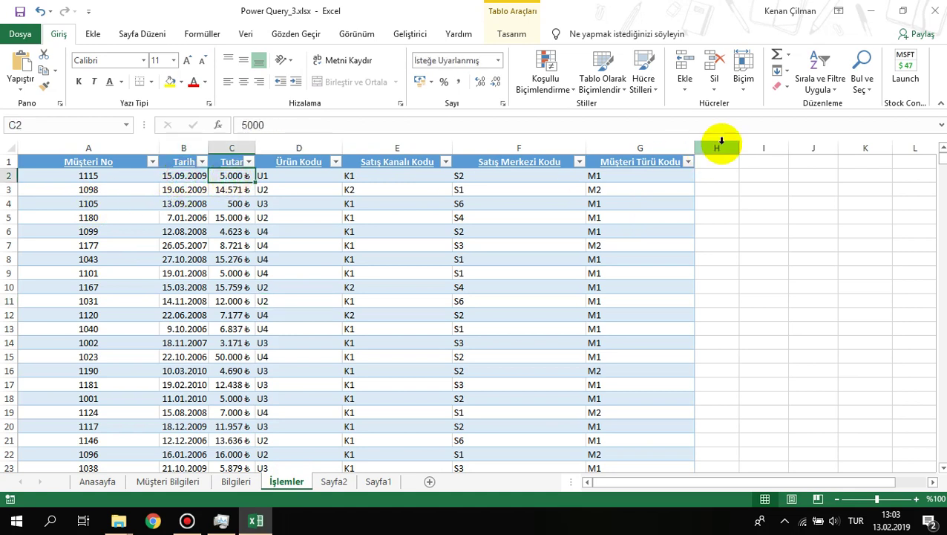
type("9999999999")
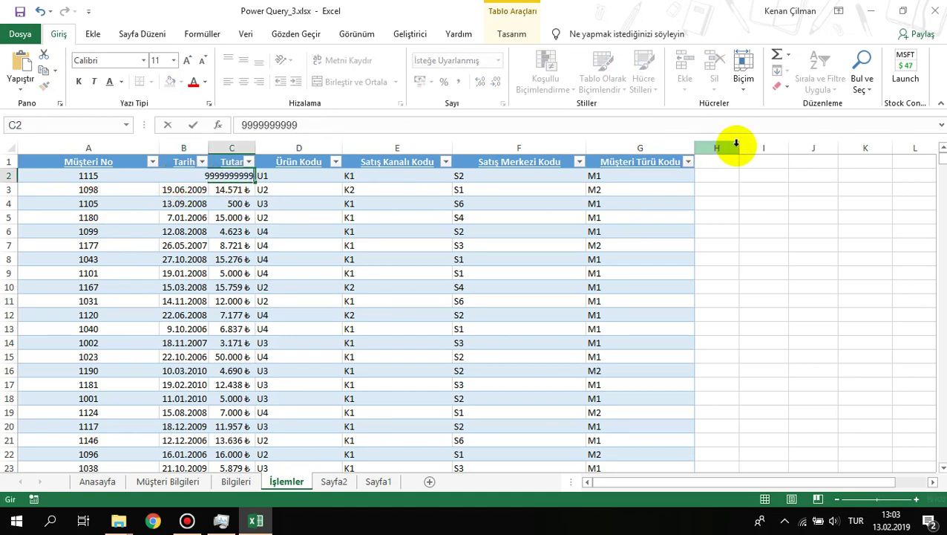
key("Return")
- Review the Anasayfa task description, the loaded table on Sayfa1 and the customer rows of the PivotTable on Sayfa2
left_click(97, 481)
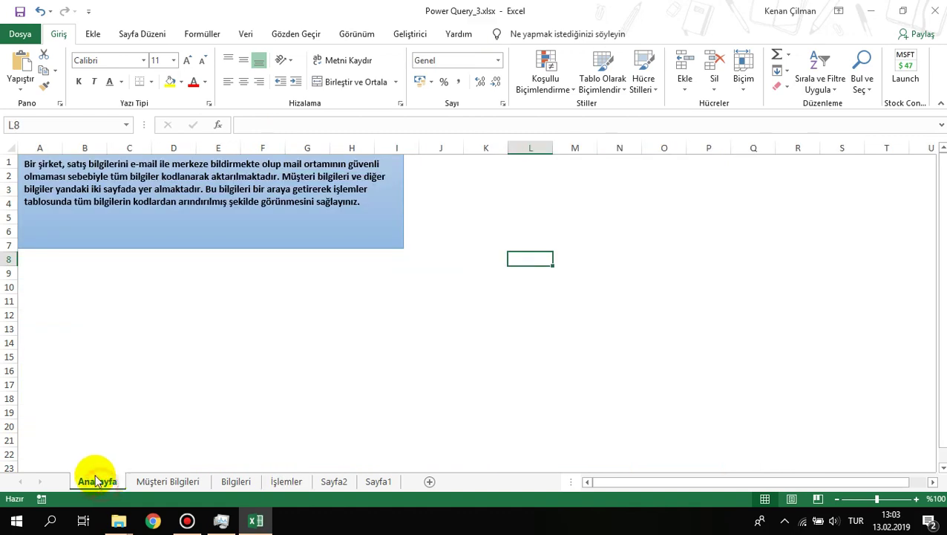
left_click(380, 483)
left_click(223, 230)
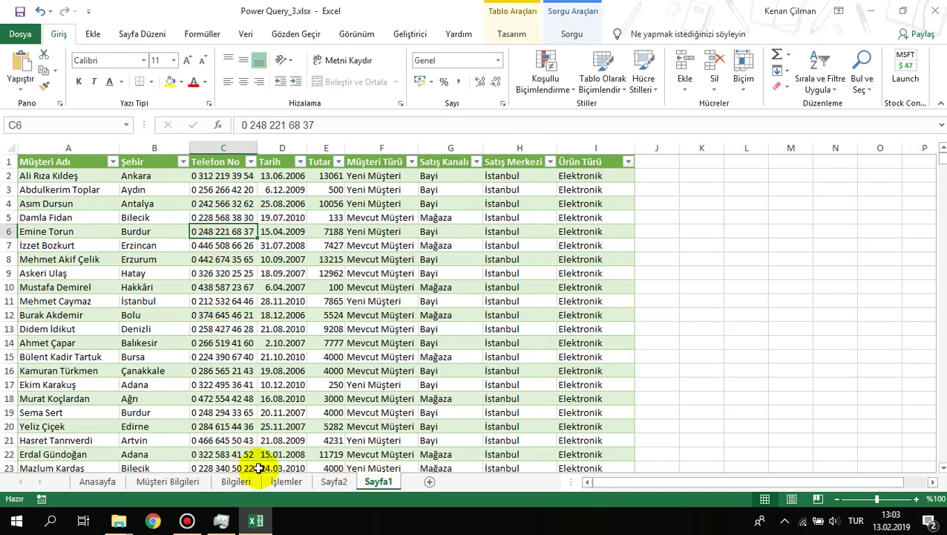
left_click(333, 483)
left_click(230, 251)
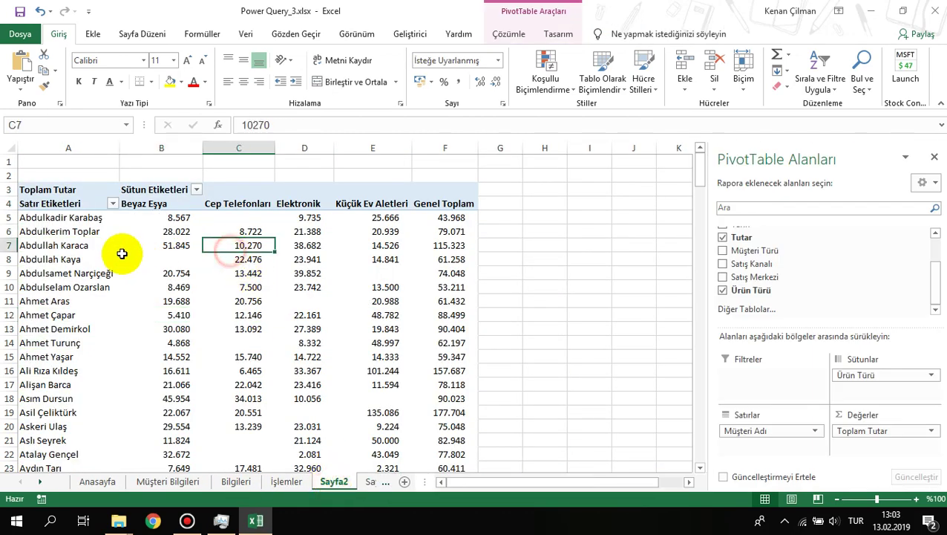
left_click(118, 260)
scroll(118, 276, "down", 19)
scroll(119, 276, "down", 20)
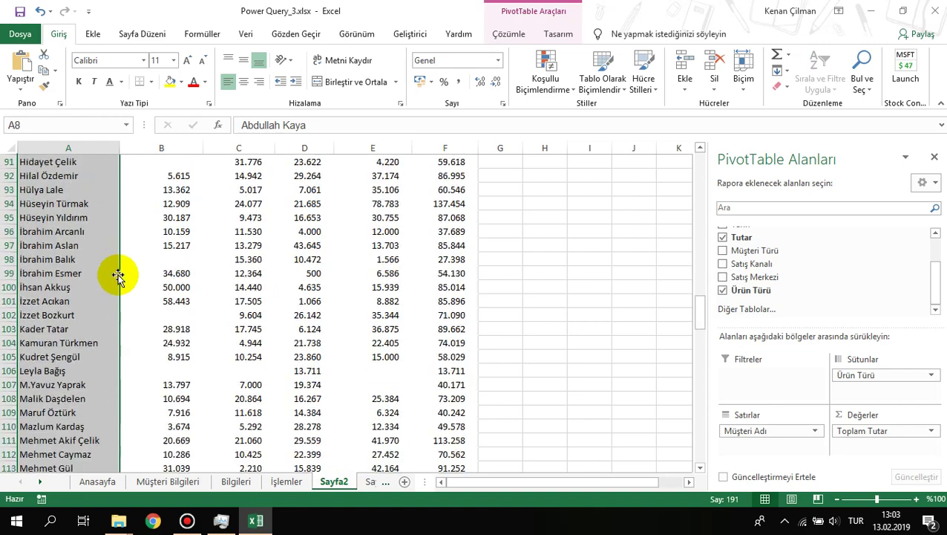
scroll(140, 281, "up", 7)
scroll(140, 280, "up", 20)
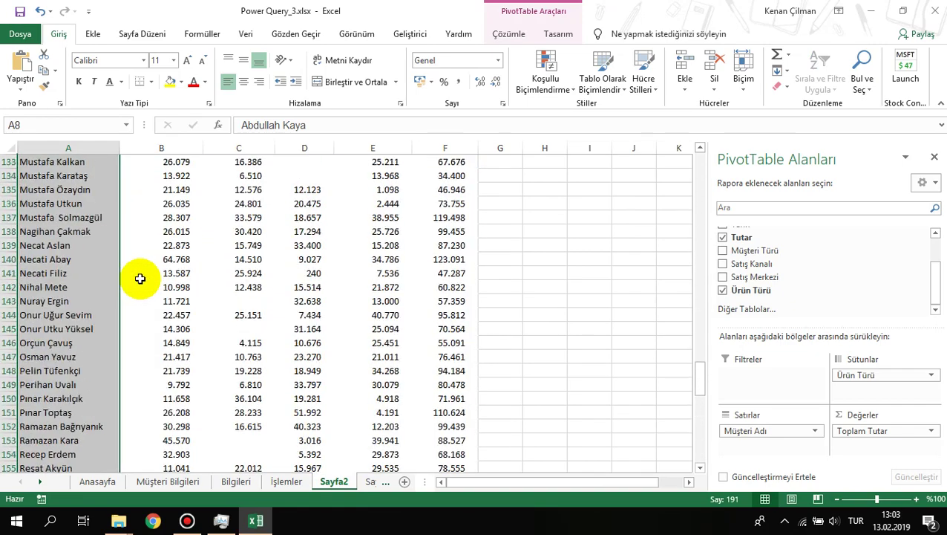
- Refresh the PivotTable on Sayfa2
left_click(238, 204)
right_click(300, 205)
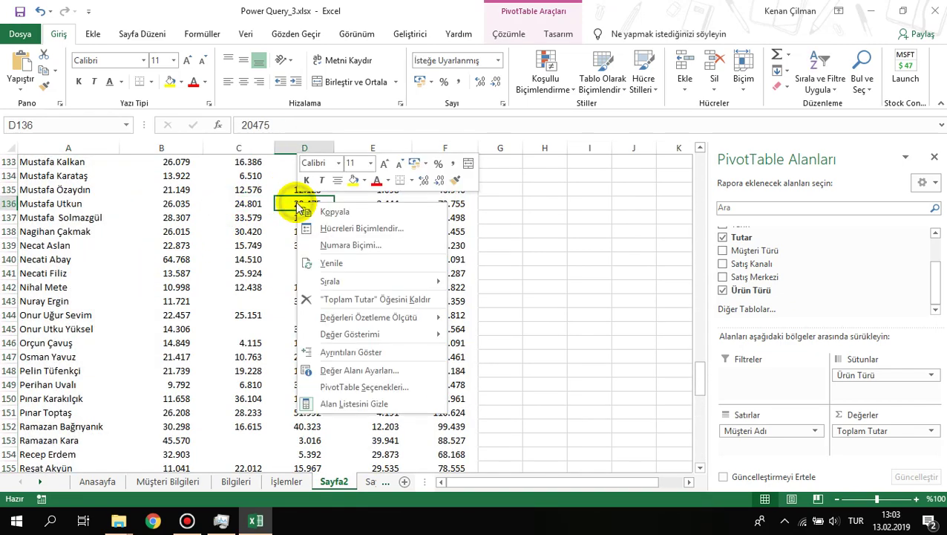
left_click(375, 264)
- Check the PivotTable's Genel Toplam row and customer amounts against the loaded table on Sayfa1
scroll(208, 260, "down", 20)
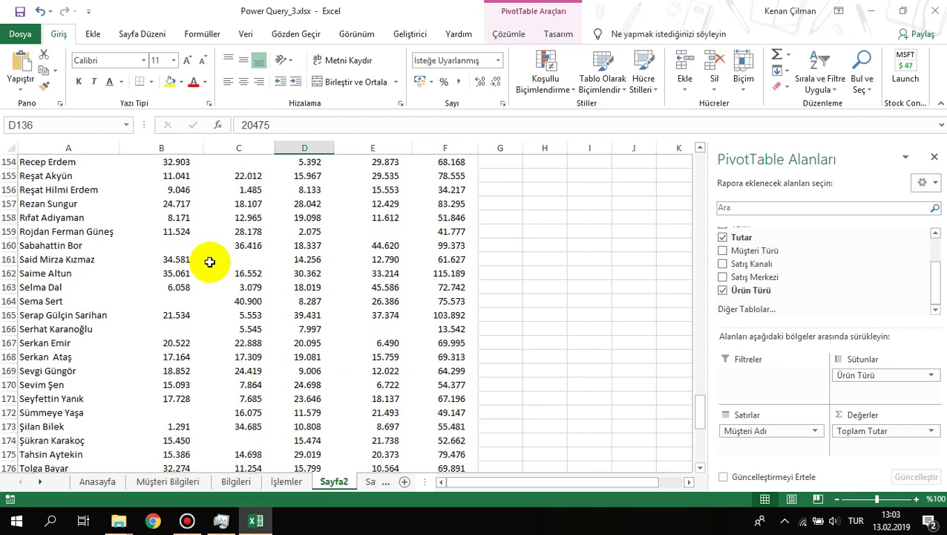
scroll(210, 261, "up", 3)
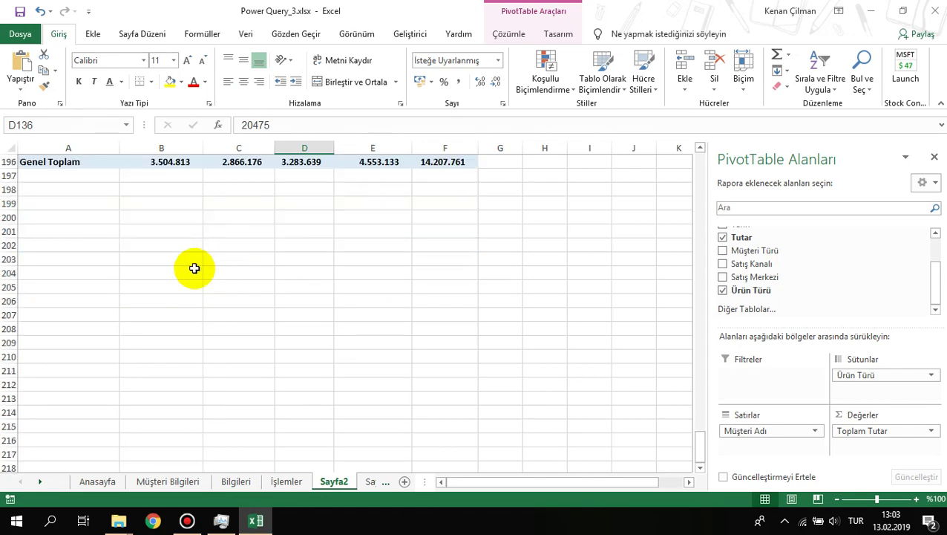
left_click(165, 162)
left_click(420, 165)
scroll(198, 395, "up", 5)
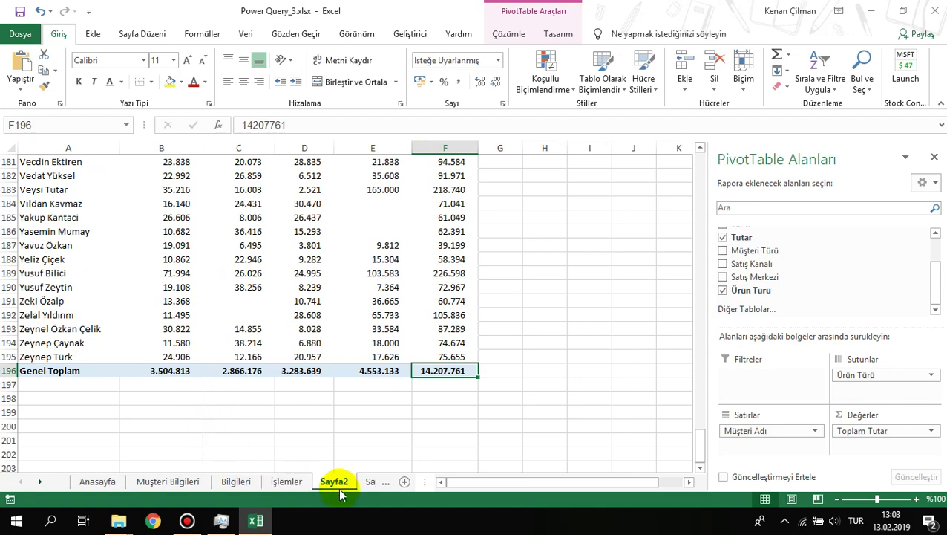
left_click(370, 482)
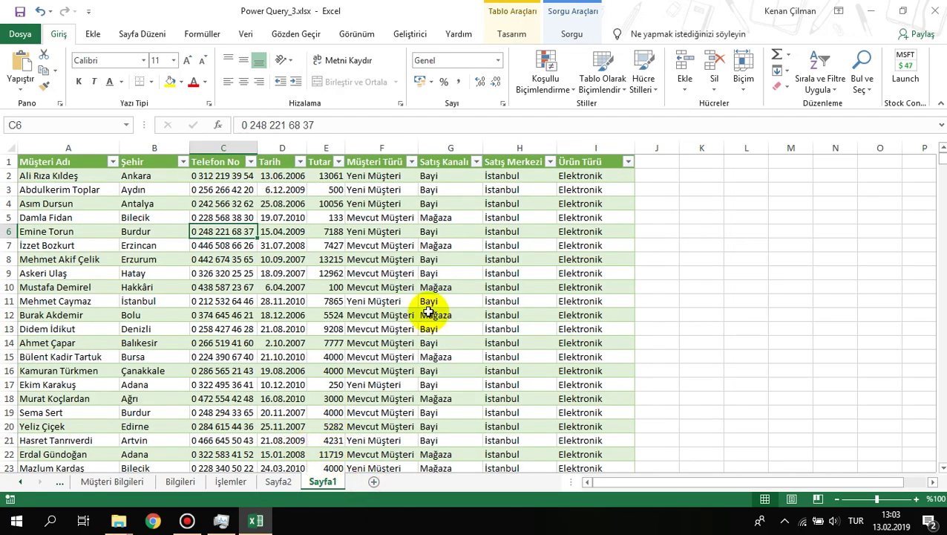
left_click(294, 482)
scroll(217, 196, "up", 12)
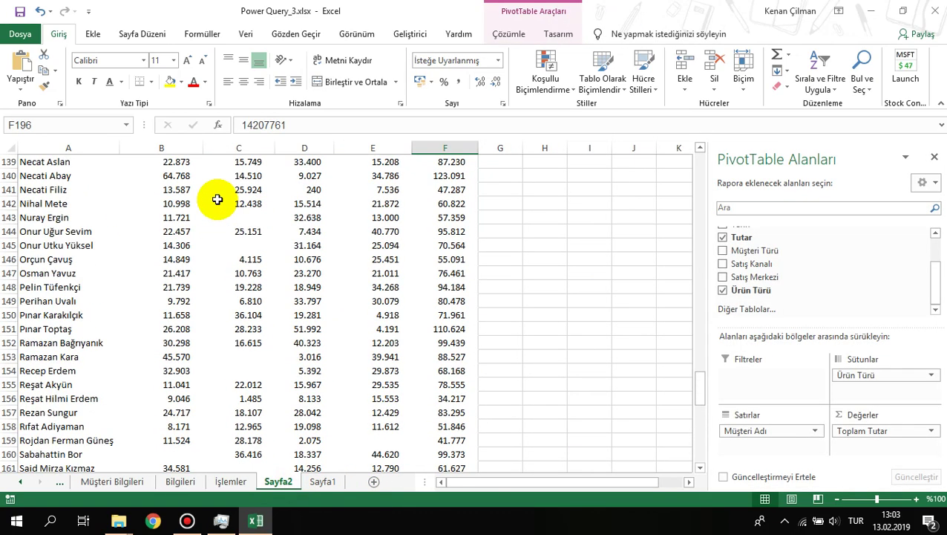
right_click(219, 202)
key("Escape")
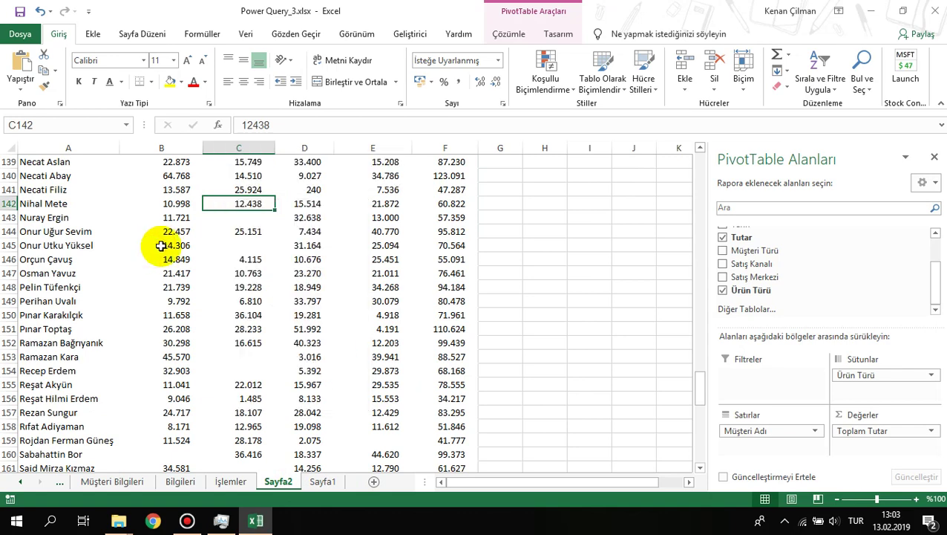
left_click(505, 36)
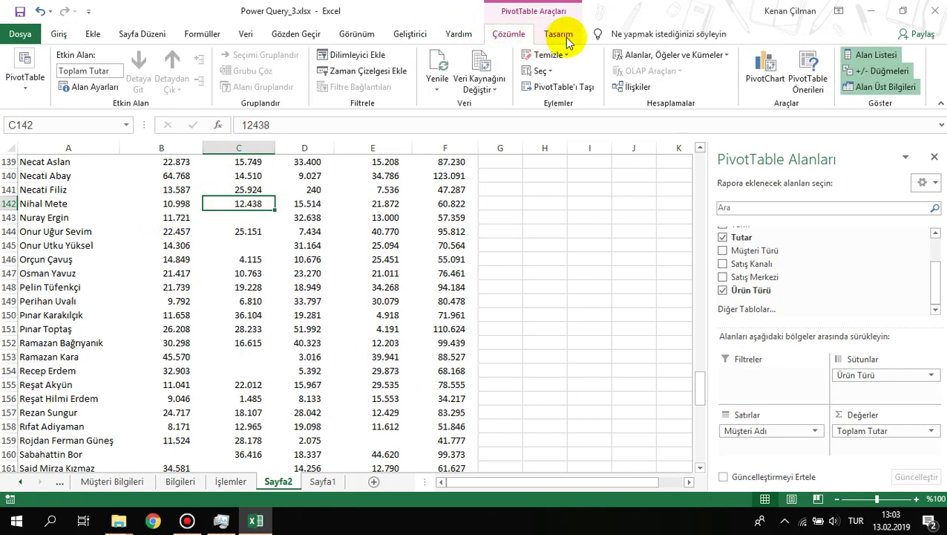
left_click(558, 34)
left_click(517, 37)
left_click(305, 219)
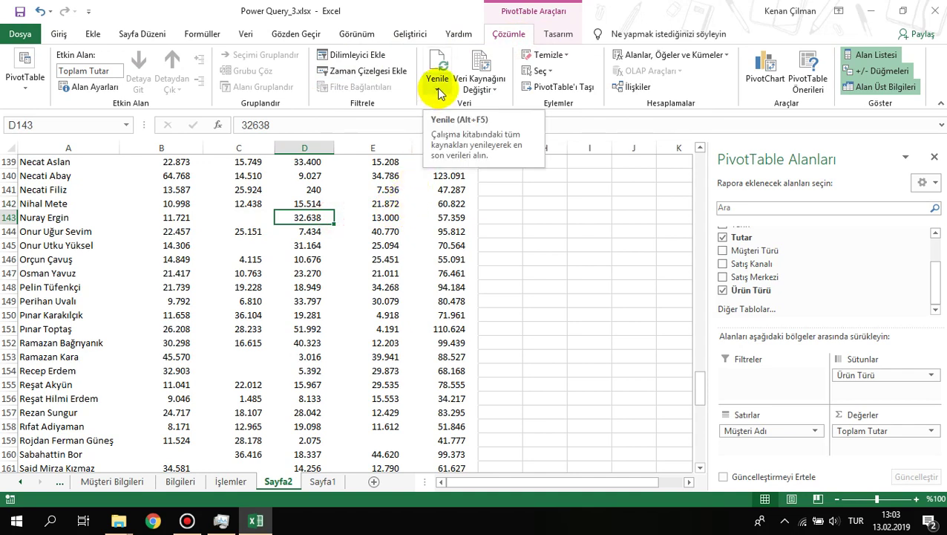
left_click(282, 179)
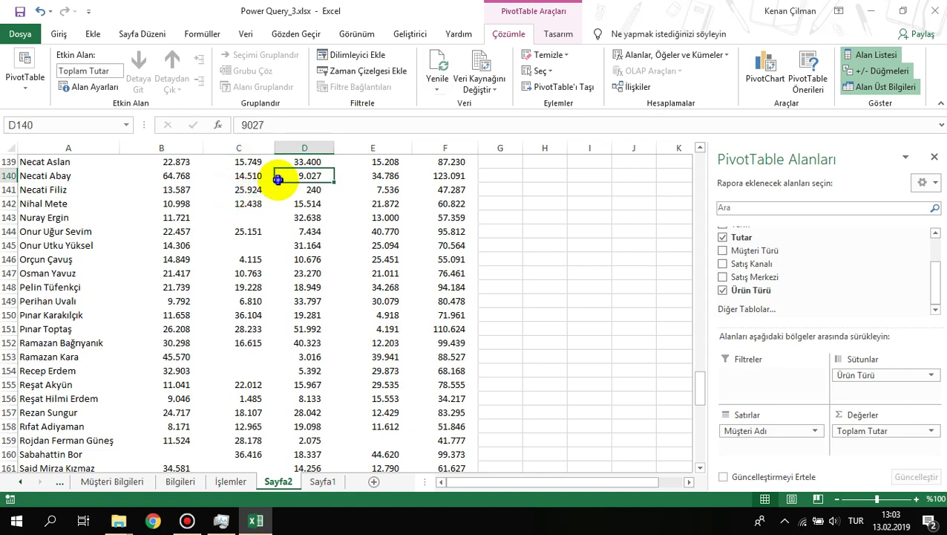
right_click(282, 178)
key("Escape")
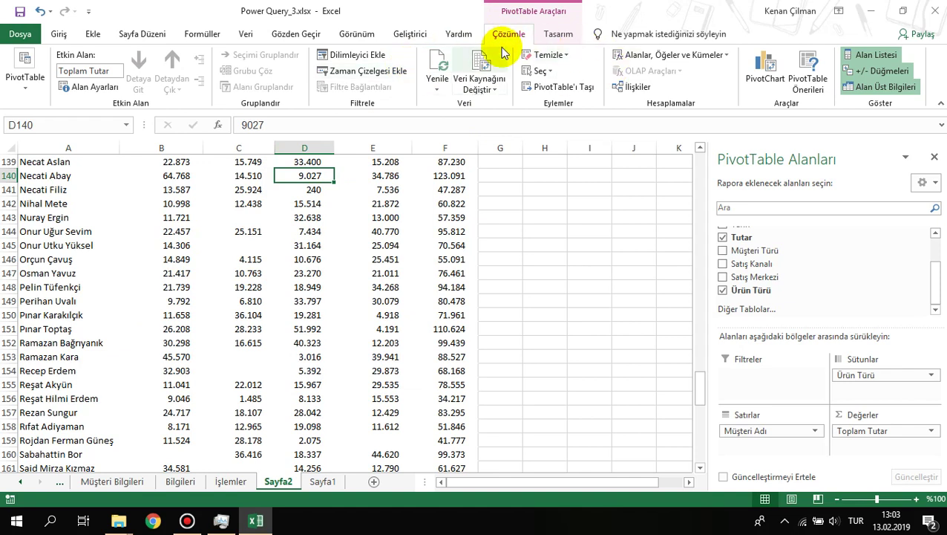
left_click(435, 90)
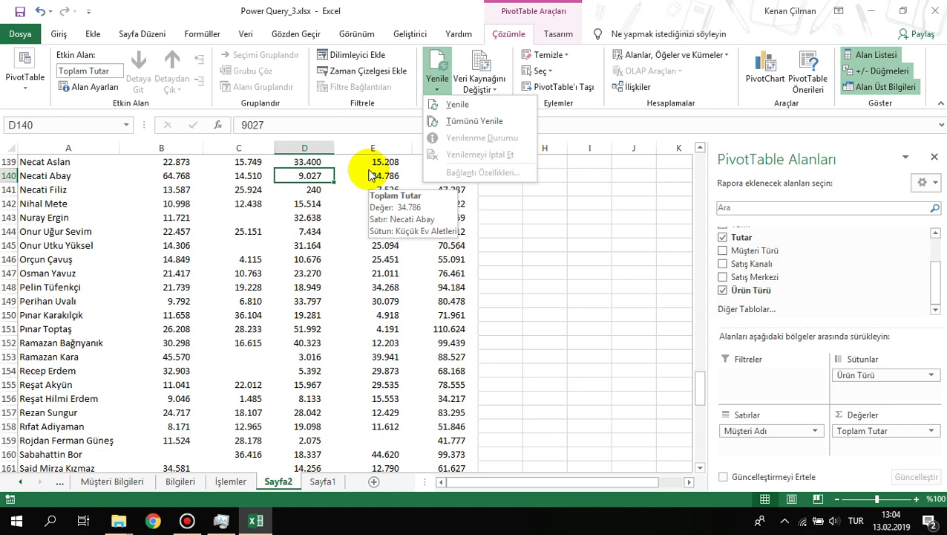
left_click(202, 221)
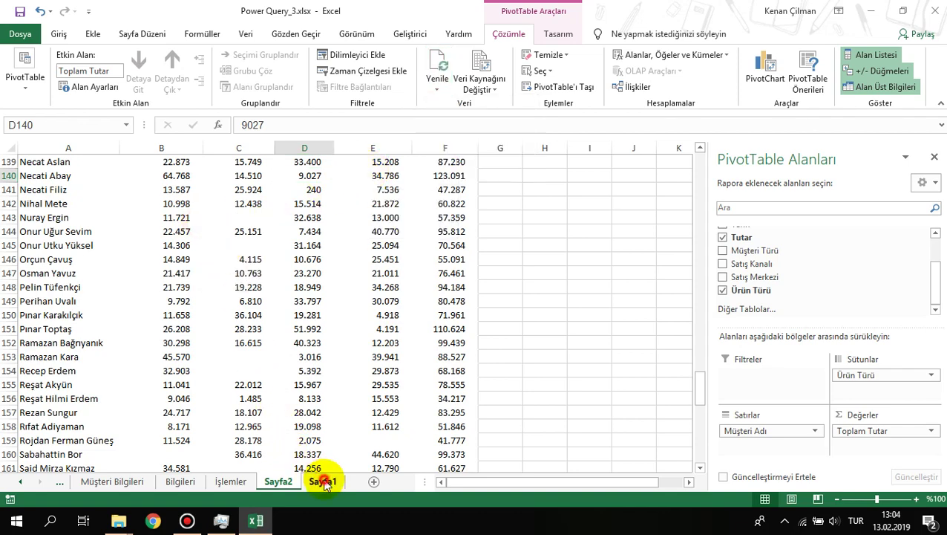
- Check the loaded table on Sayfa1 and run Refresh All from the PivotTable on Sayfa2
left_click(323, 482)
left_click(395, 258)
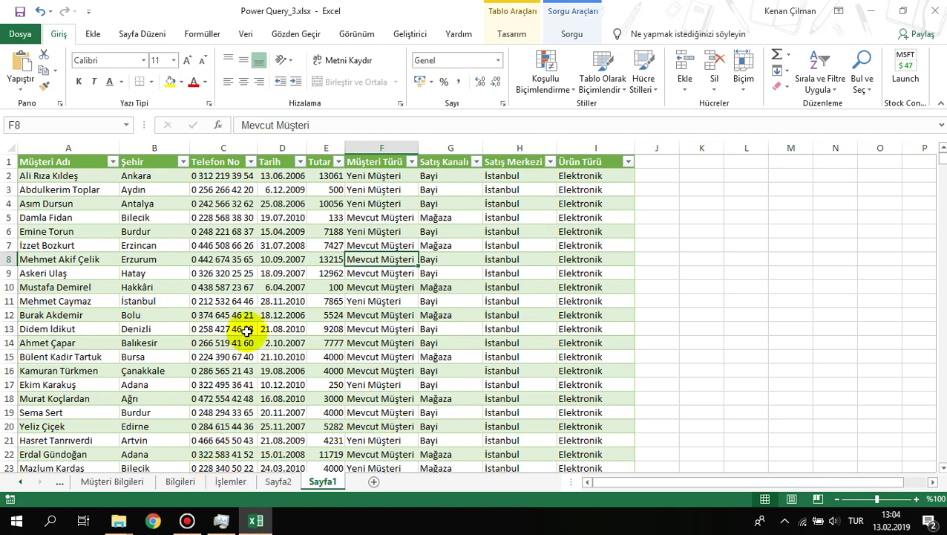
left_click(487, 276)
left_click(281, 484)
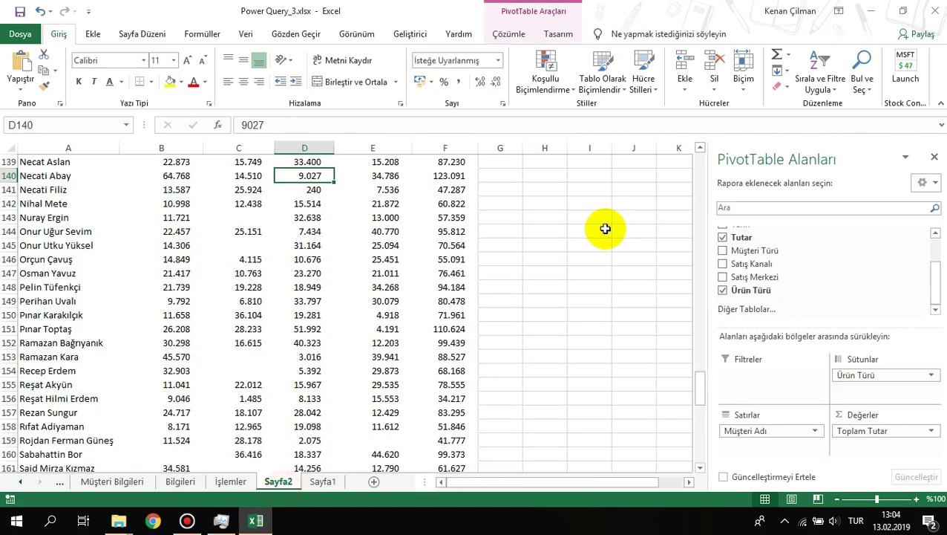
left_click(429, 216)
left_click(510, 37)
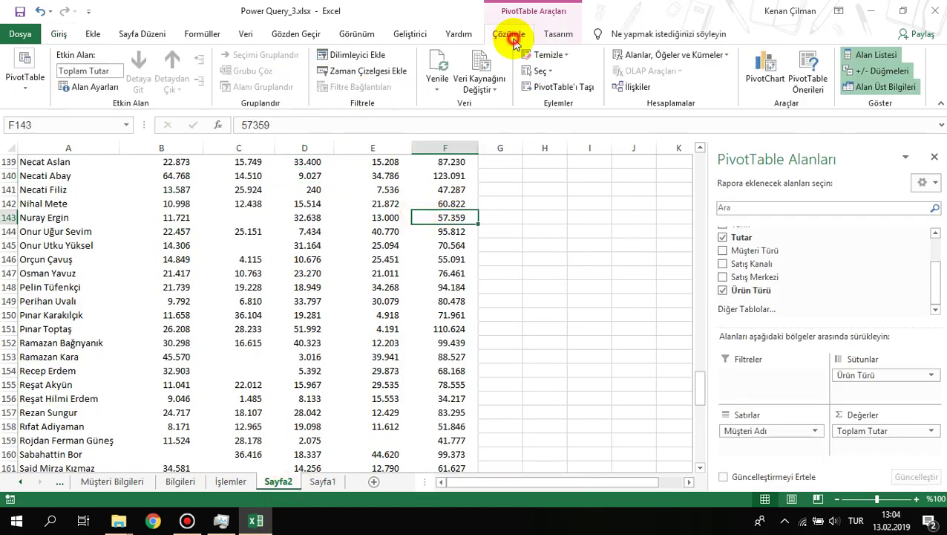
left_click(438, 88)
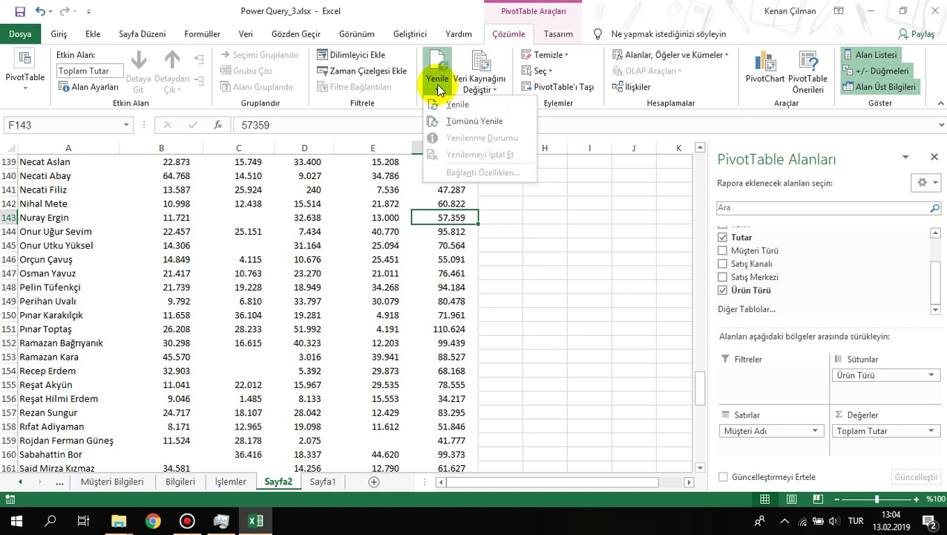
left_click(475, 121)
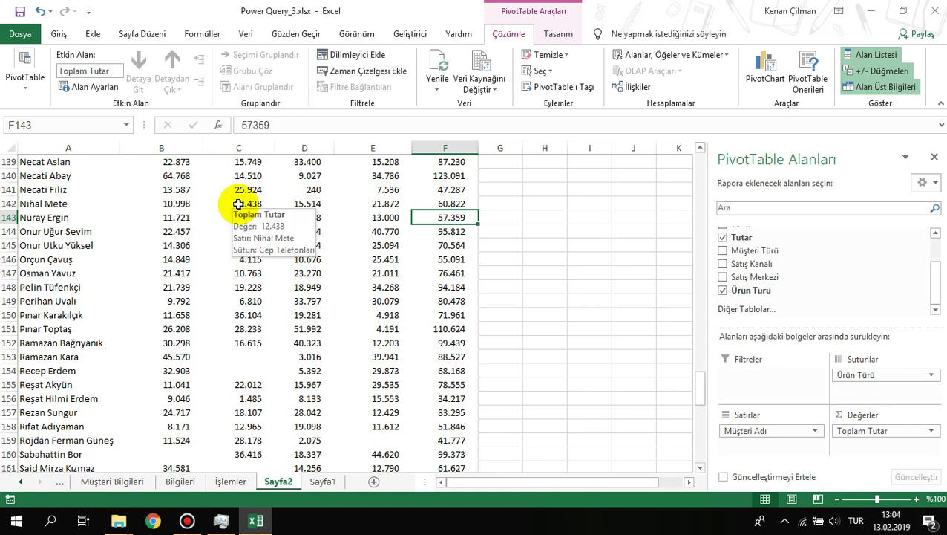
- Compare the PivotTable's Genel Toplam row with the loaded table on Sayfa1 and the first transaction's Tutar on İşlemler
scroll(308, 262, "down", 20)
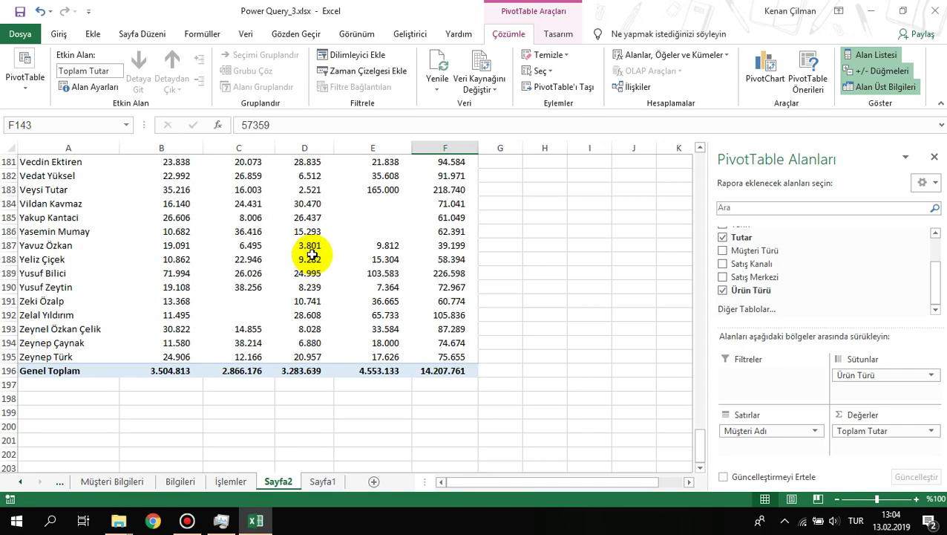
scroll(312, 254, "up", 3)
left_click(169, 245)
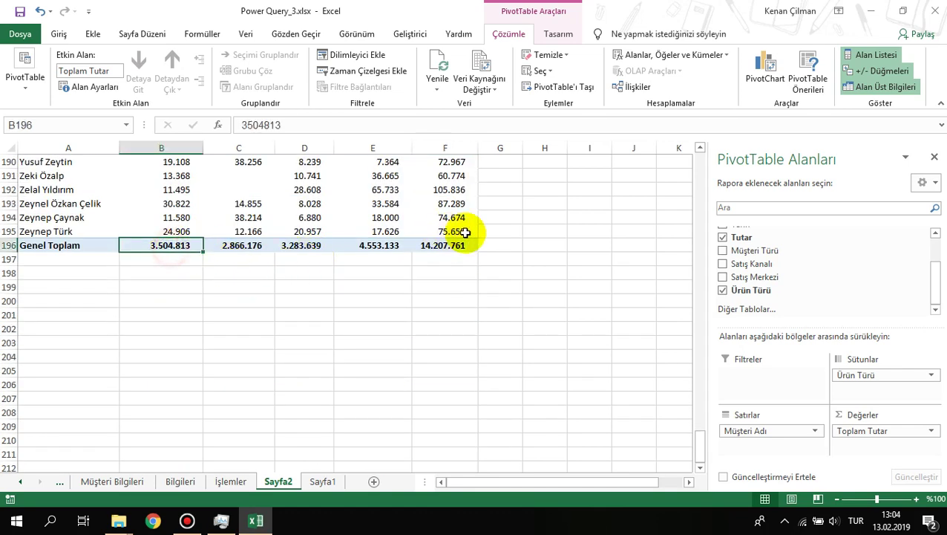
left_click(445, 245)
left_click(323, 481)
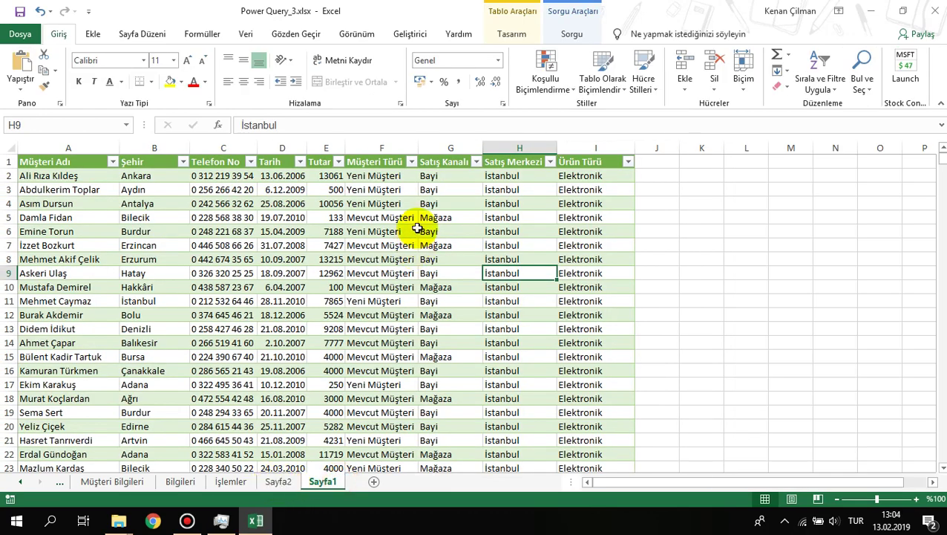
left_click(231, 481)
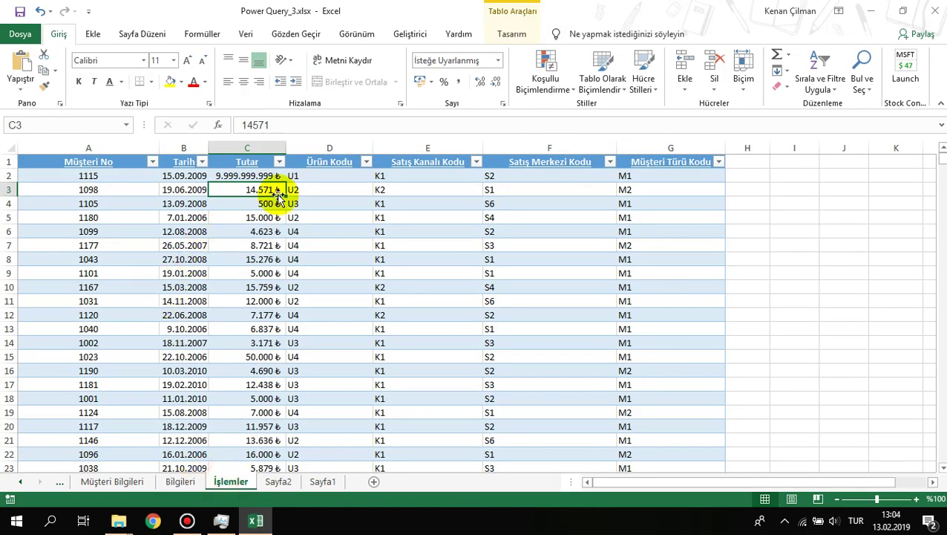
left_click(243, 176)
- Run Refresh All again from the top of the PivotTable on Sayfa2
left_click(273, 481)
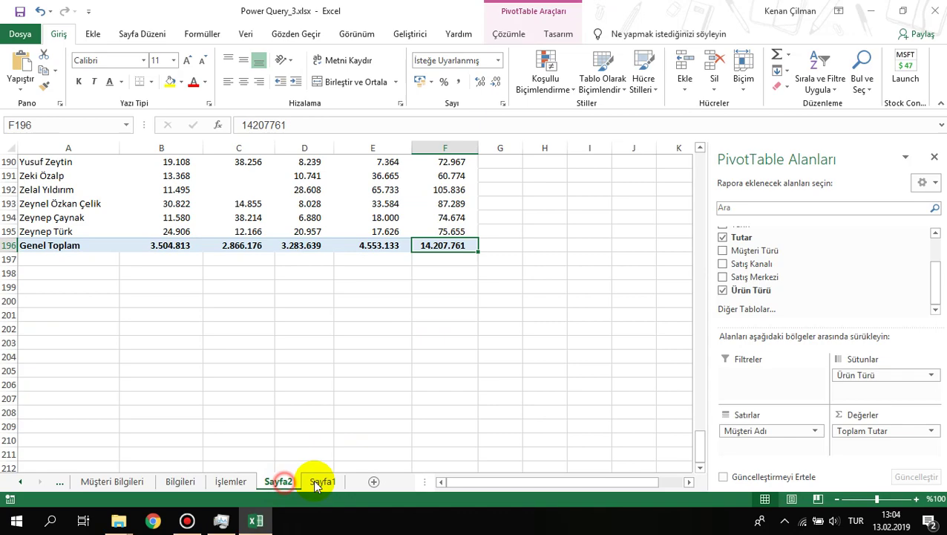
left_click(179, 230)
scroll(179, 230, "up", 20)
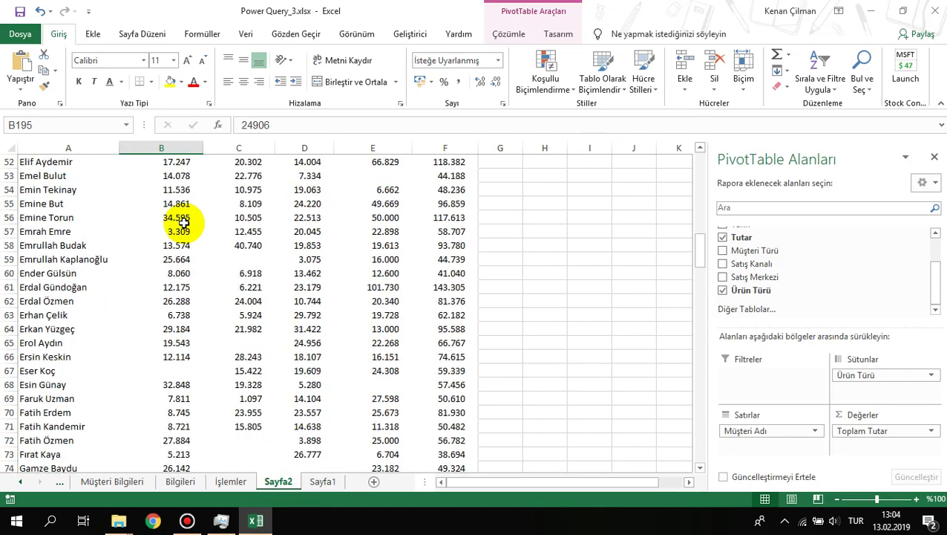
right_click(160, 227)
key("Escape")
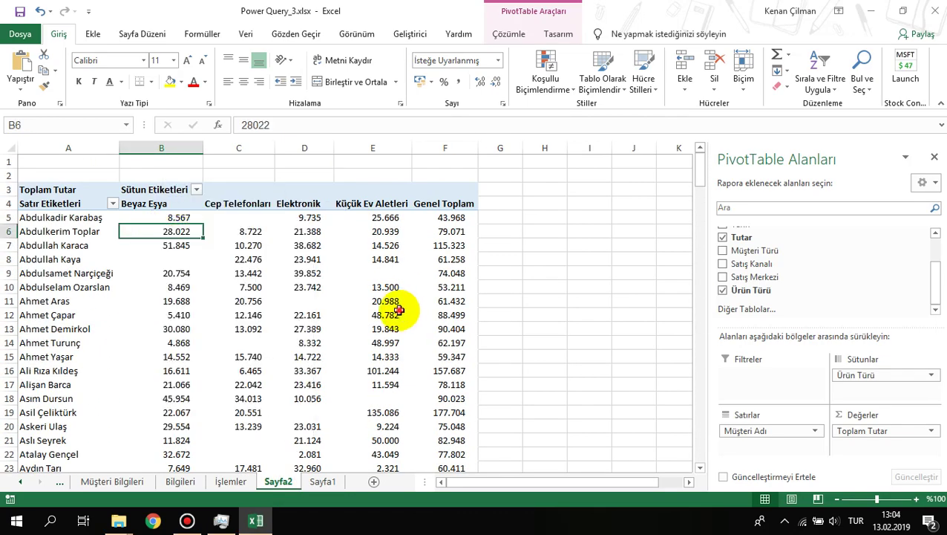
left_click(505, 35)
left_click(438, 81)
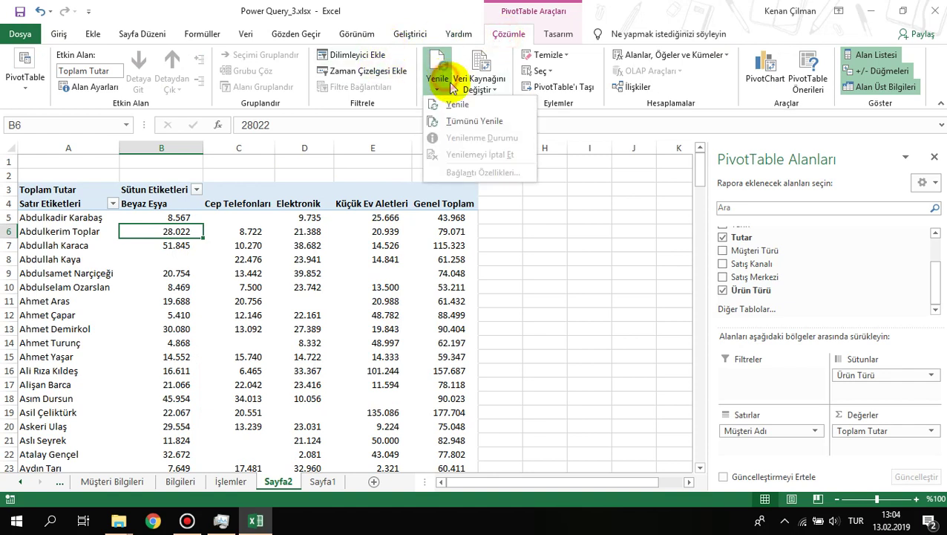
left_click(475, 120)
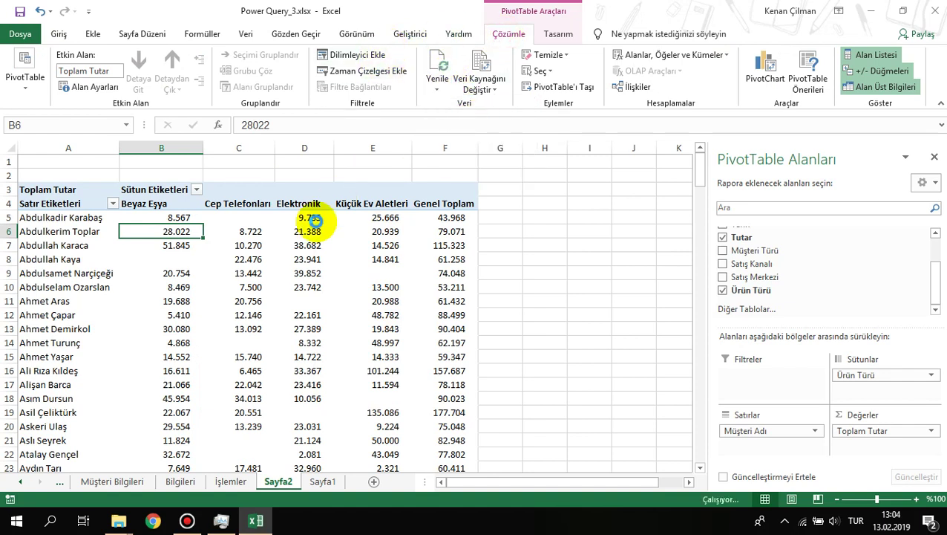
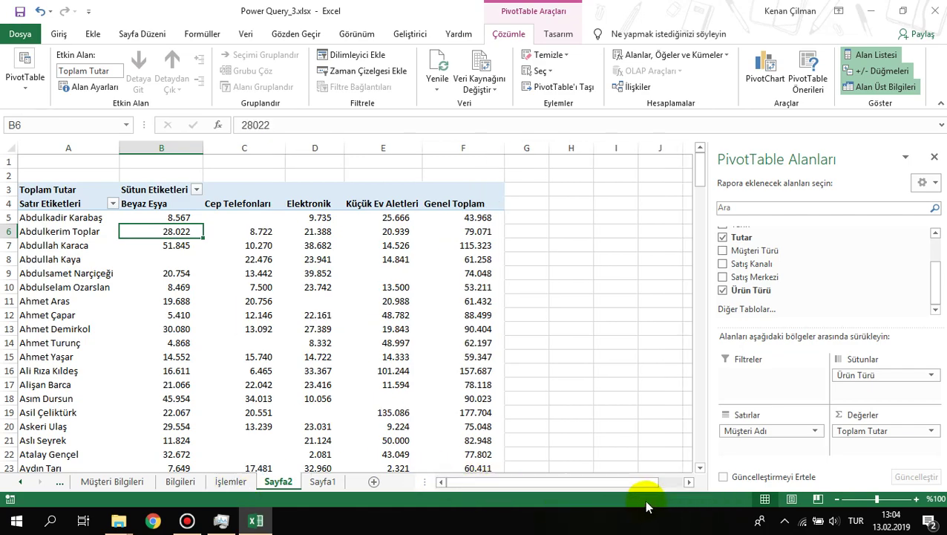
- Look through the PivotTable's customer rows for the changed amount and check the Genel Toplam row
left_click(269, 302)
scroll(308, 252, "down", 20)
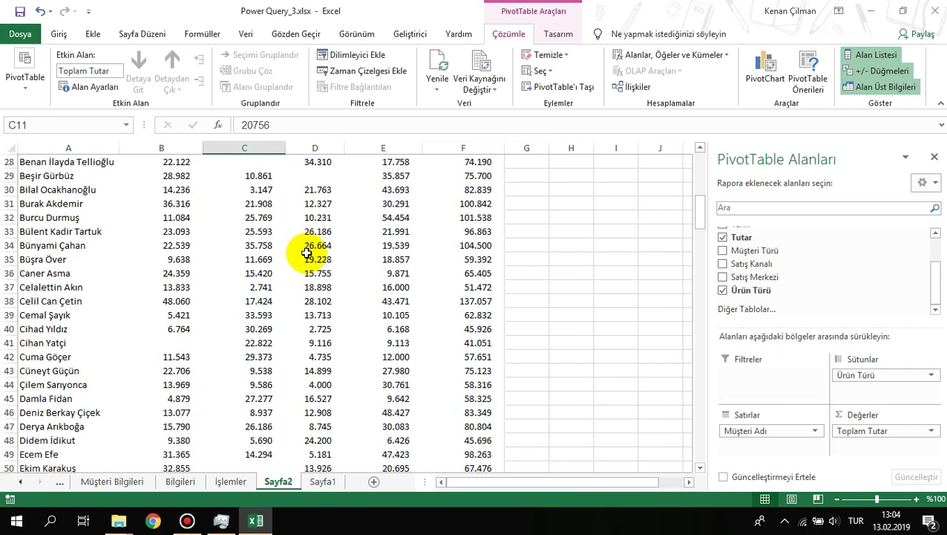
scroll(308, 252, "down", 17)
scroll(311, 251, "up", 4)
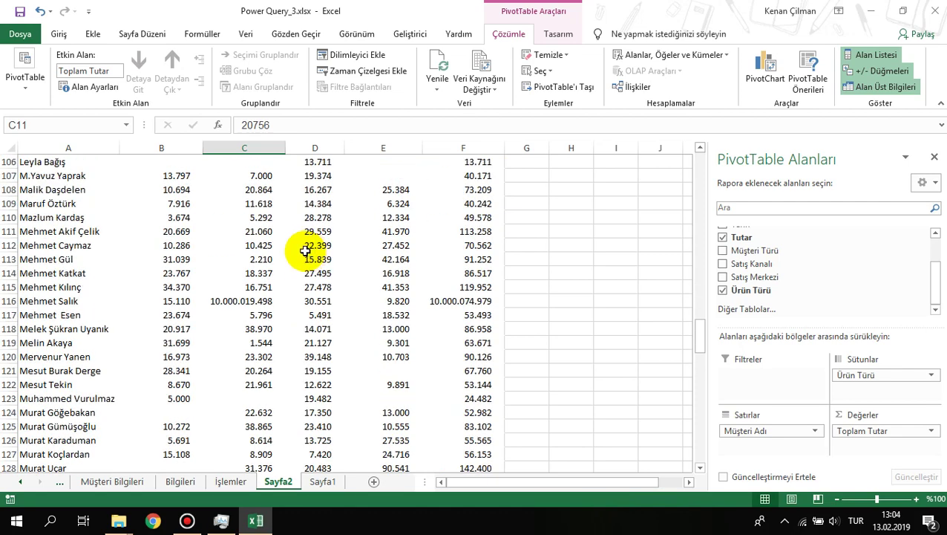
left_click(9, 300)
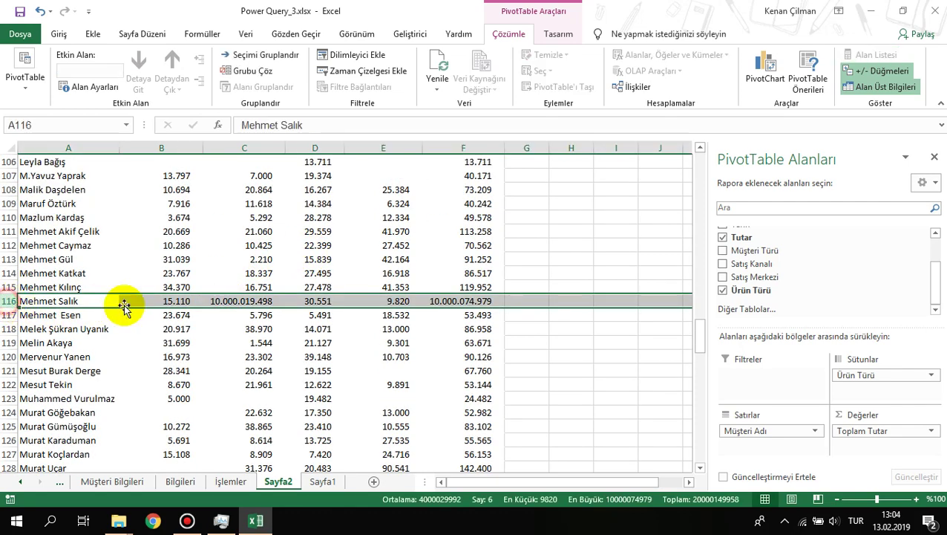
left_click_drag(235, 300, 416, 295)
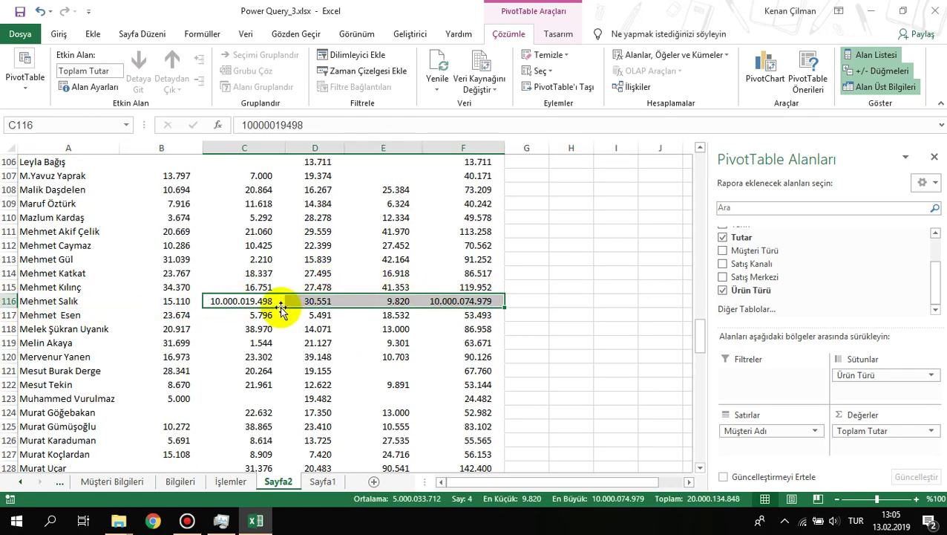
left_click(237, 300)
scroll(334, 254, "down", 20)
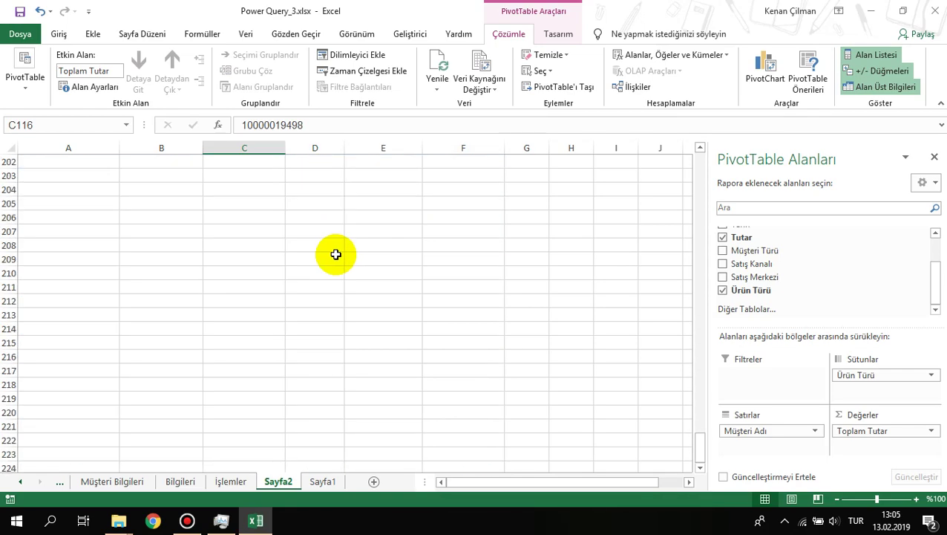
scroll(319, 259, "up", 4)
left_click(215, 288)
left_click(322, 288)
left_click(444, 288)
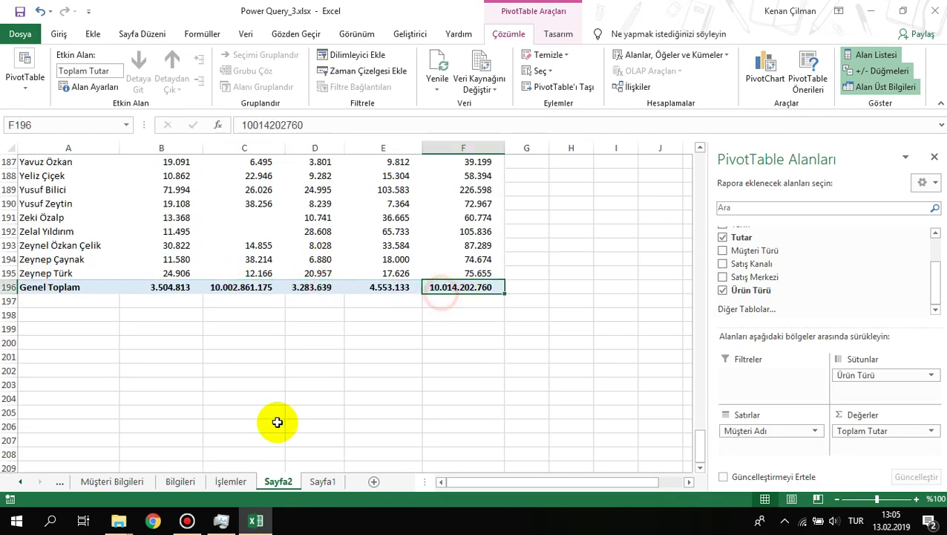
- Revisit the source transactions on İşlemler and refresh only the PivotTable on Sayfa2
left_click(228, 483)
left_click(400, 204)
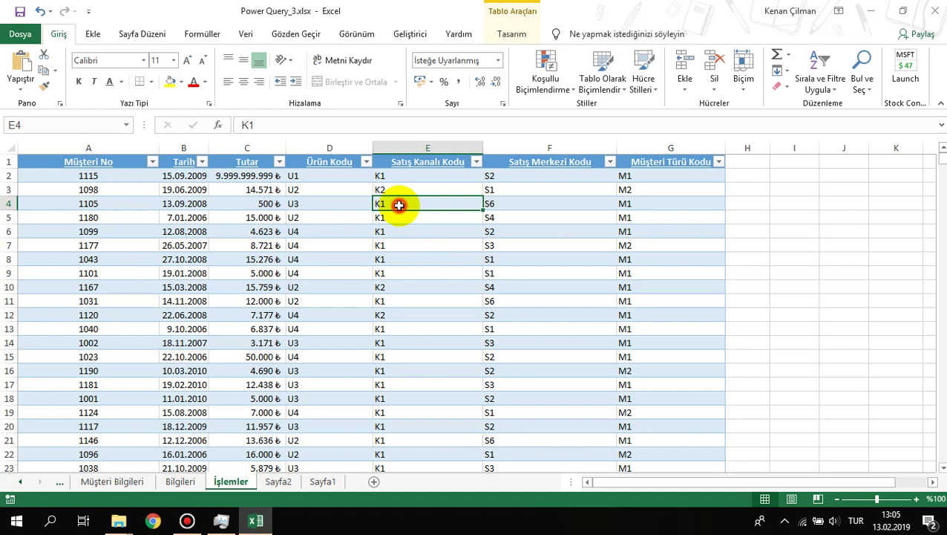
left_click(260, 327)
left_click(277, 482)
right_click(283, 216)
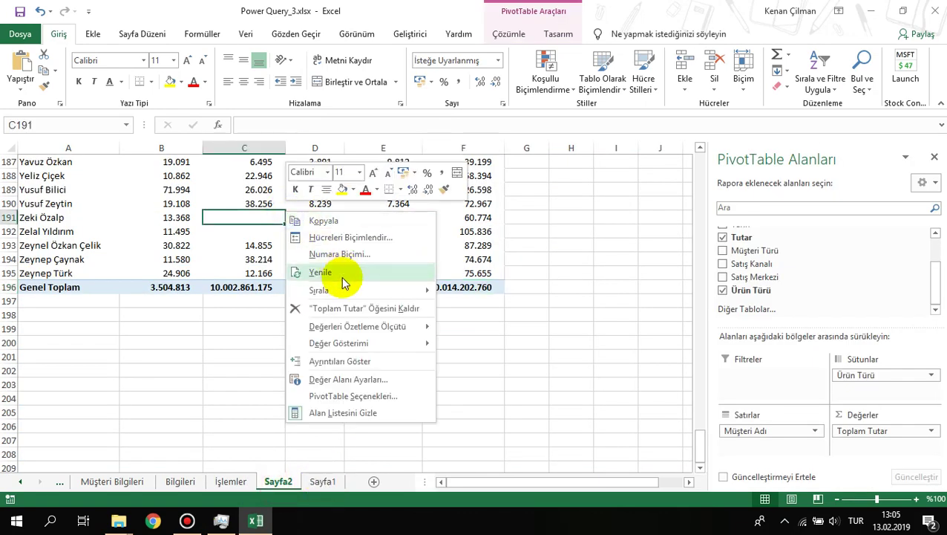
left_click(332, 275)
- Refresh all of the workbook's data connections and queries
left_click(383, 203)
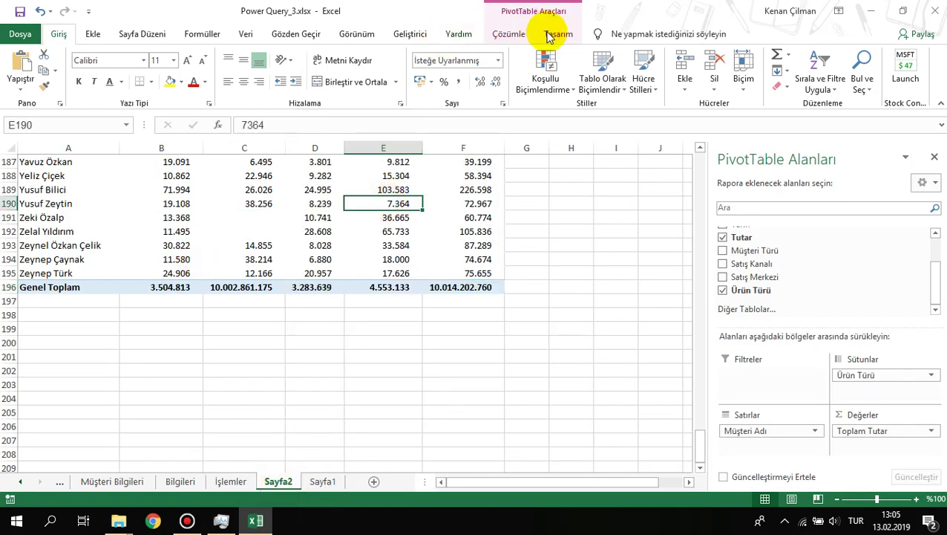
left_click(274, 231)
left_click(249, 34)
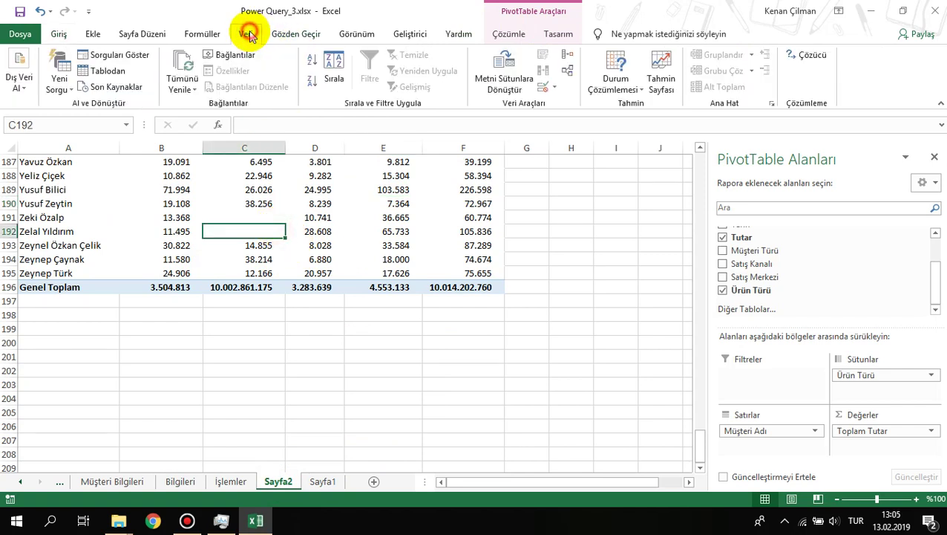
left_click(188, 90)
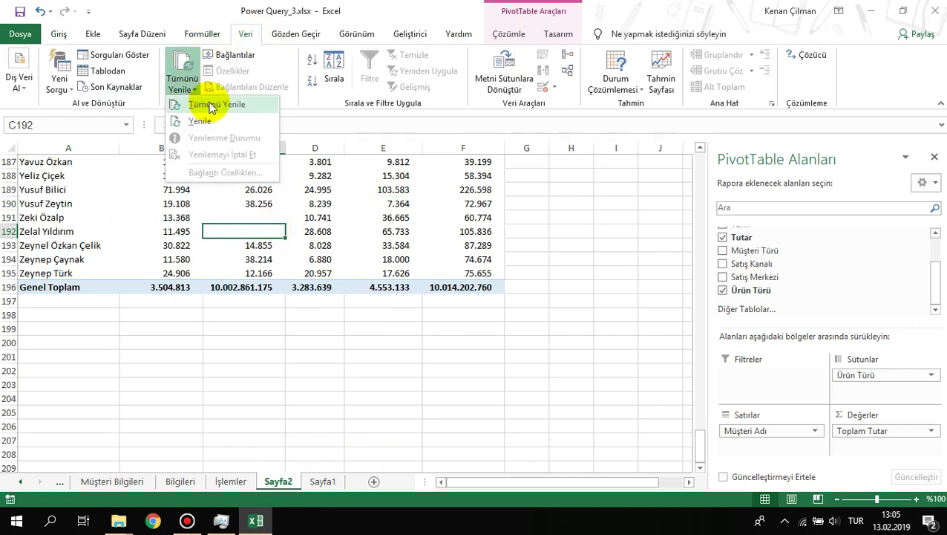
left_click(214, 104)
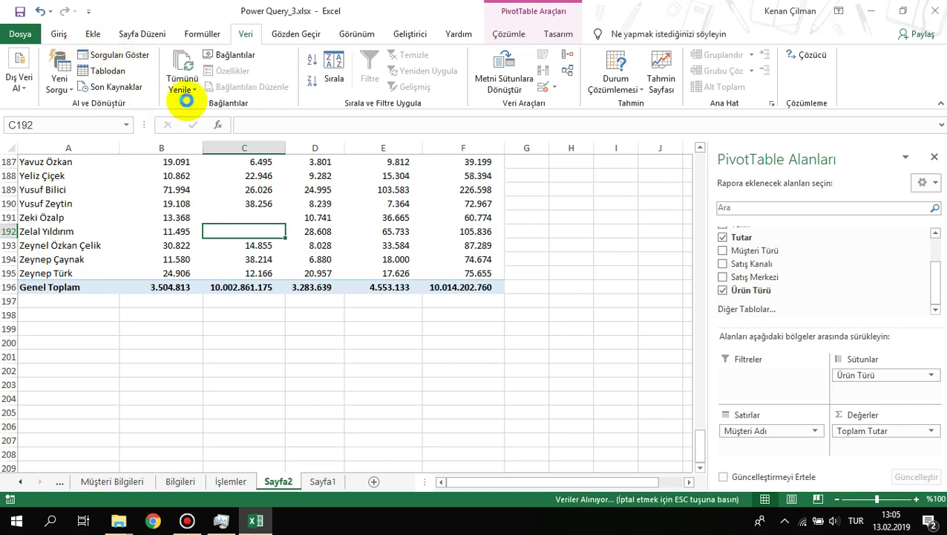
left_click(182, 64)
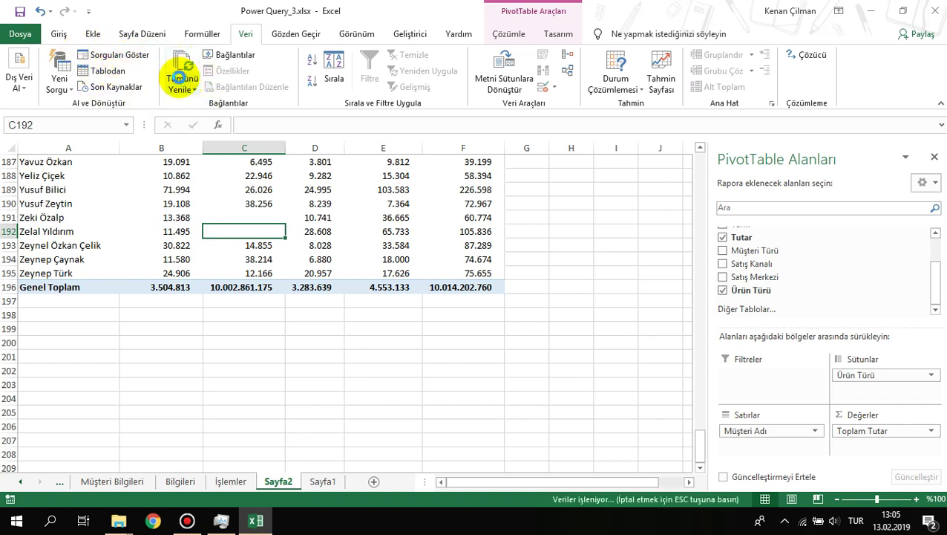
- Show the workbook queries and go to the worksheet table loaded by İşlemler_Tablosu
left_click(367, 231)
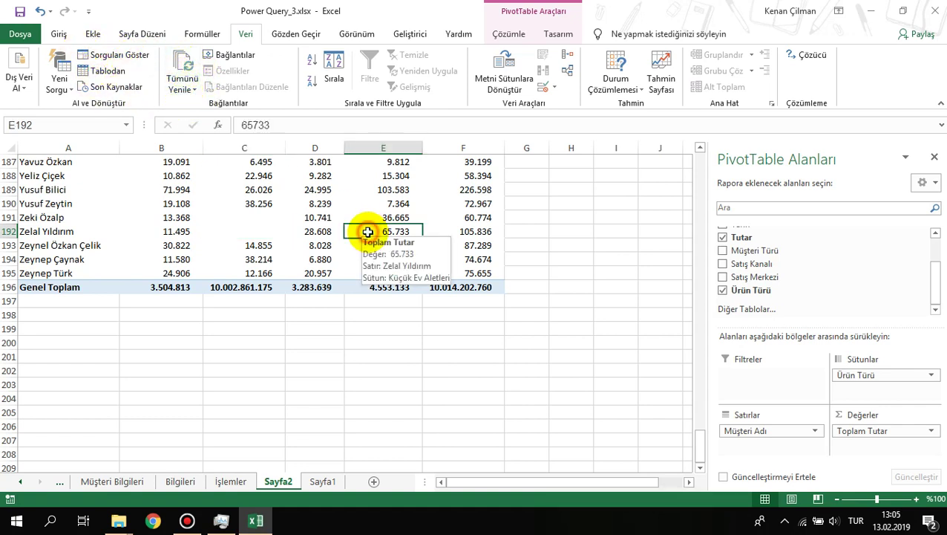
left_click(279, 227)
scroll(293, 221, "up", 1)
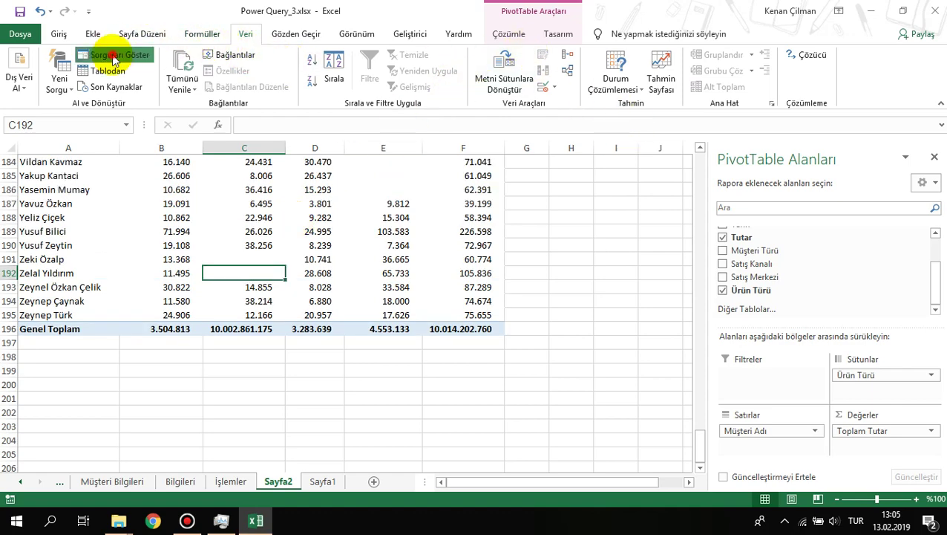
left_click(114, 59)
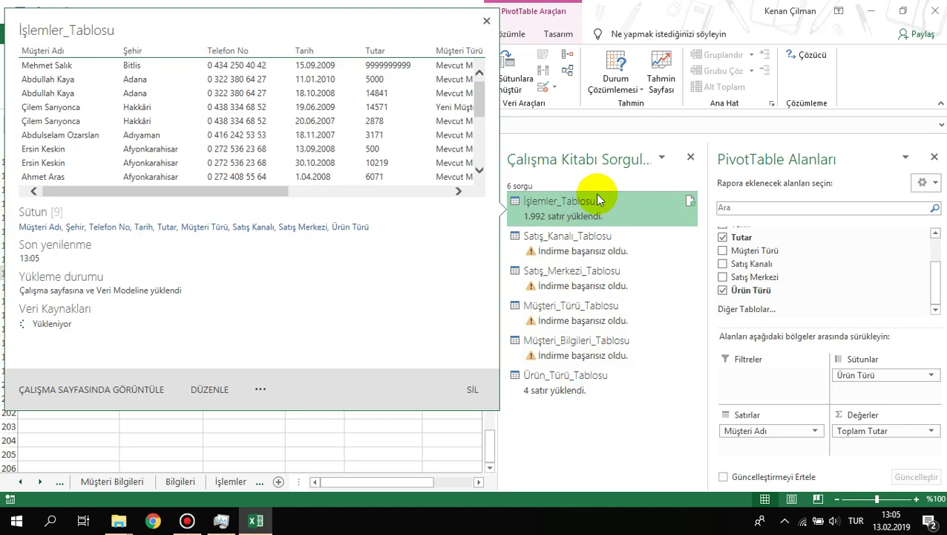
left_click(603, 201)
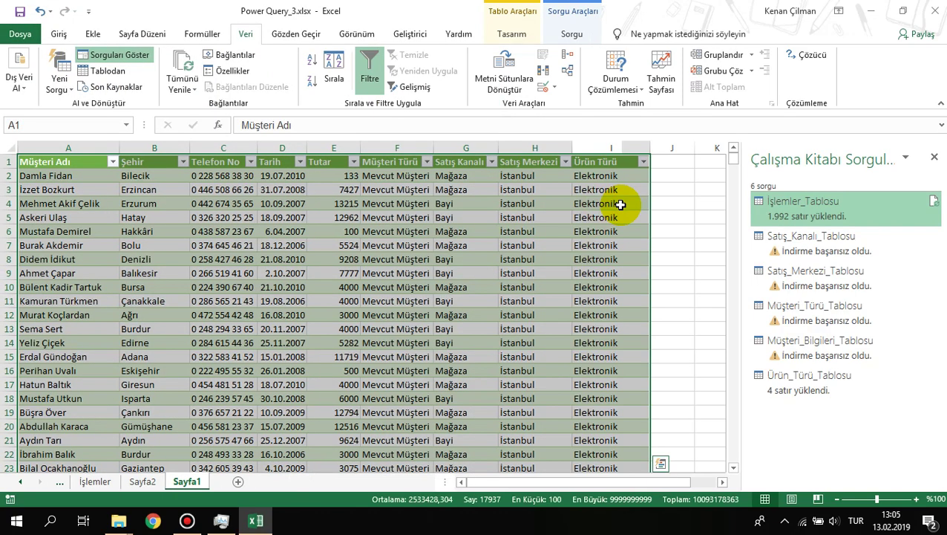
left_click(397, 216)
left_click(351, 356)
left_click(534, 331)
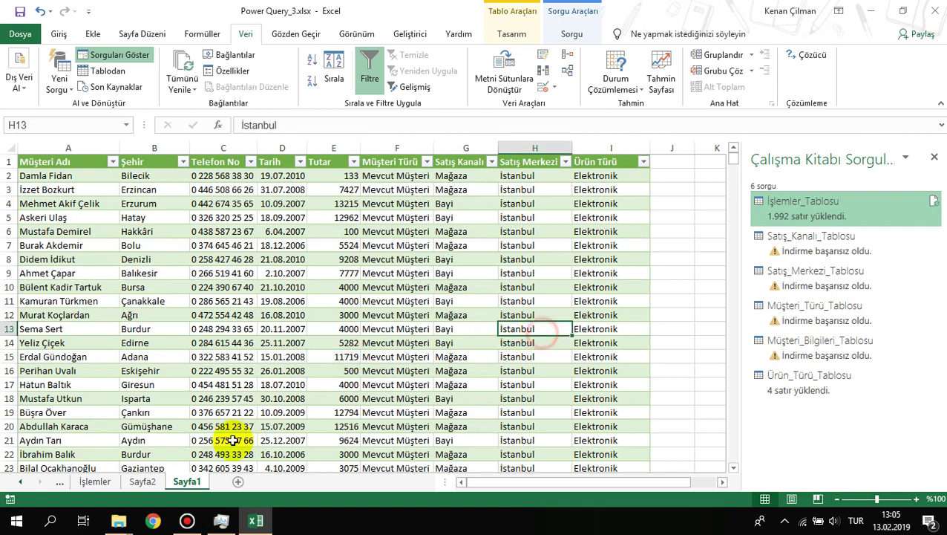
- Hide the workbook queries list from the PivotTable sheet Sayfa2 and return to the loaded table on Sayfa1
left_click(143, 481)
left_click(261, 204)
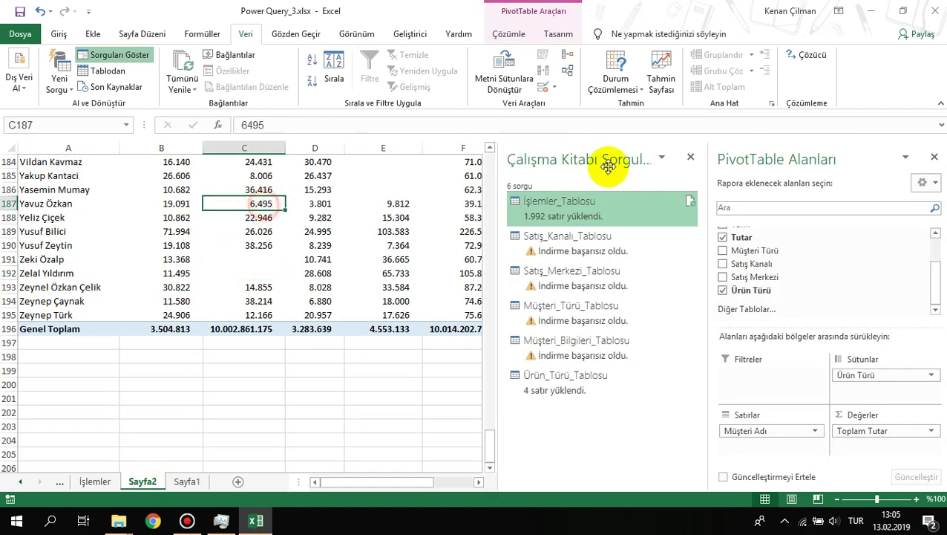
left_click(689, 162)
left_click(180, 256)
left_click(187, 481)
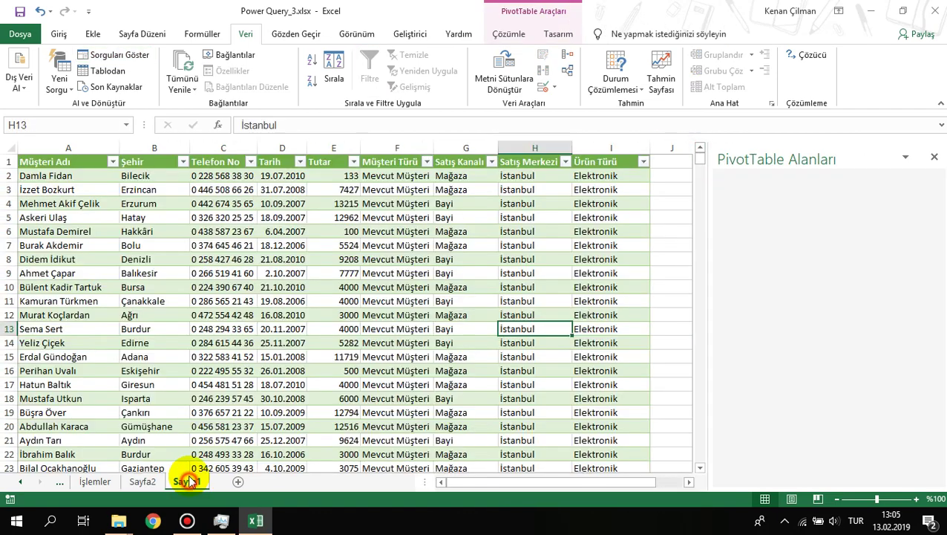
- Examine the table design and query tools offered for the loaded table on Sayfa1
left_click_drag(128, 195, 494, 360)
left_click(286, 245)
left_click_drag(282, 190, 462, 356)
left_click(359, 272)
left_click(478, 230)
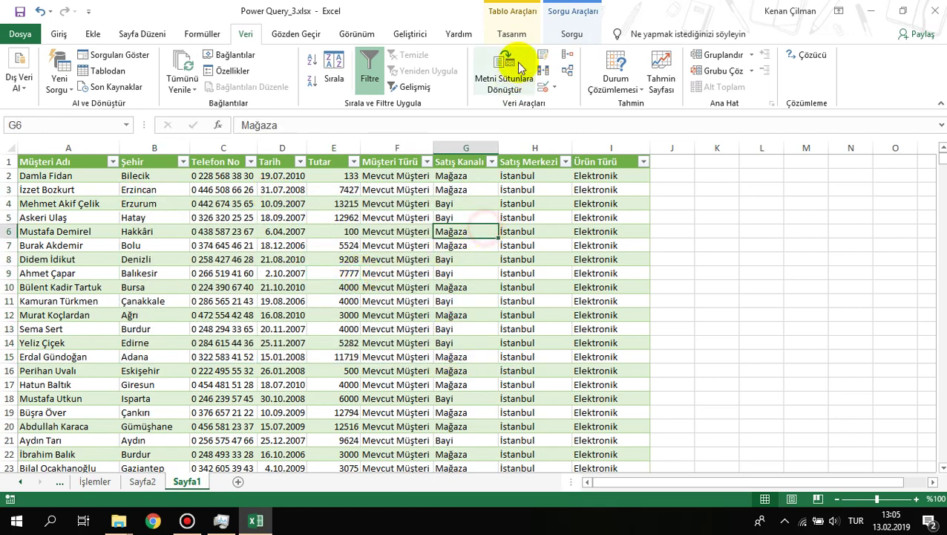
left_click(513, 34)
left_click(590, 33)
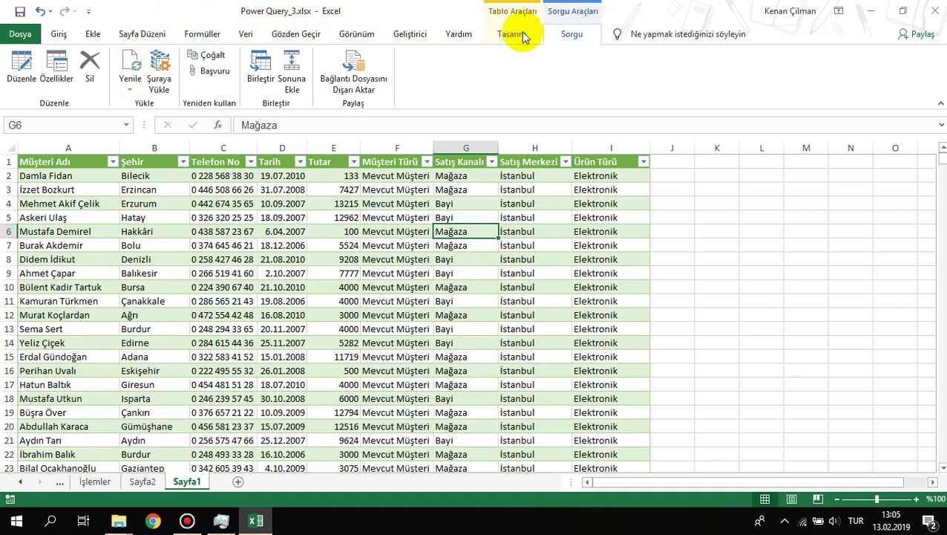
left_click(533, 217)
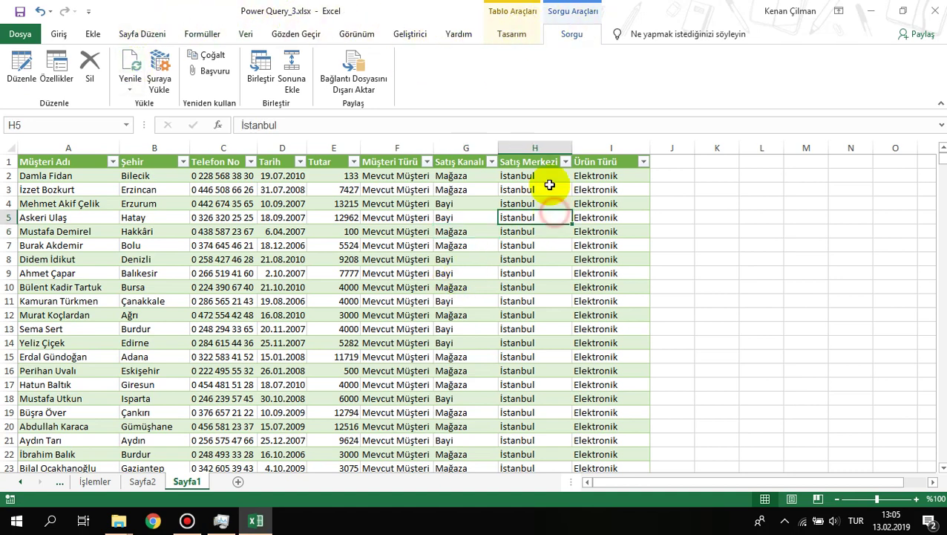
left_click(513, 35)
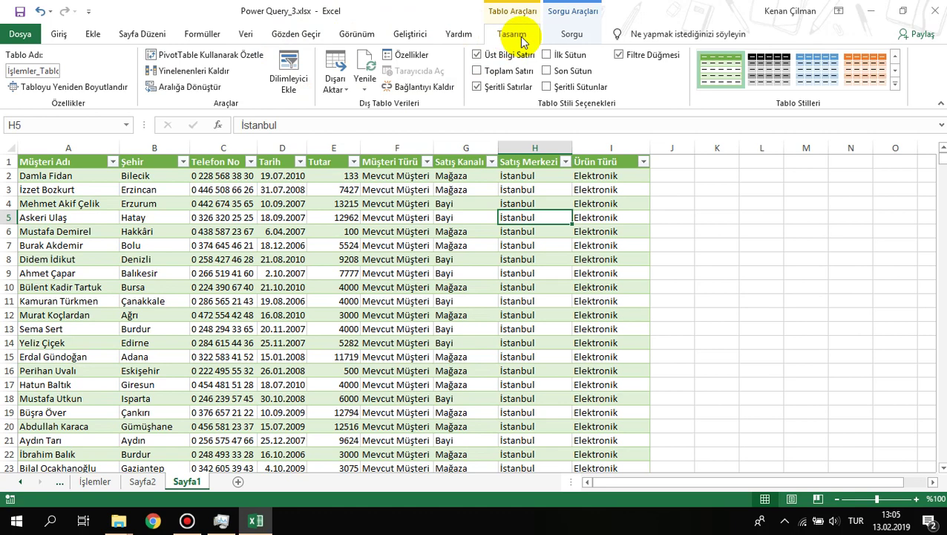
left_click(404, 217)
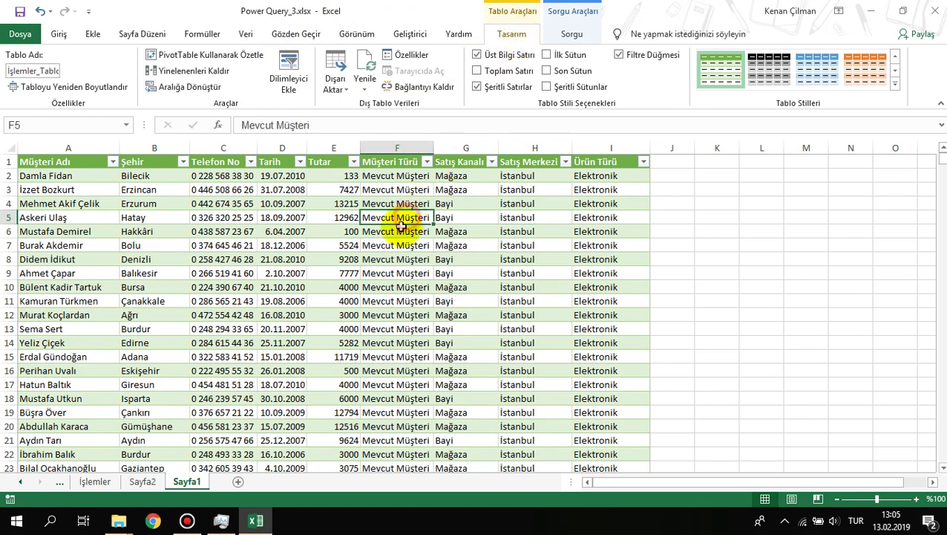
left_click(390, 315)
left_click(523, 314)
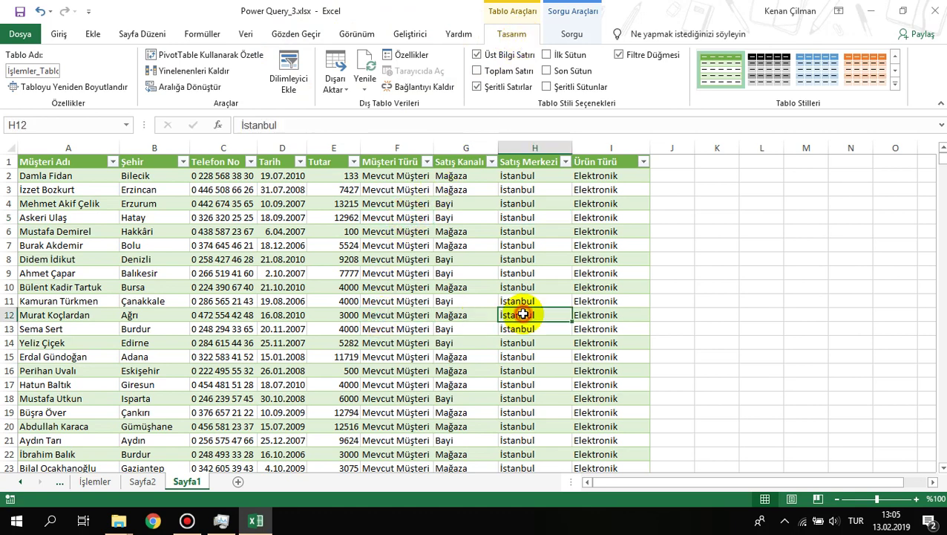
left_click(573, 35)
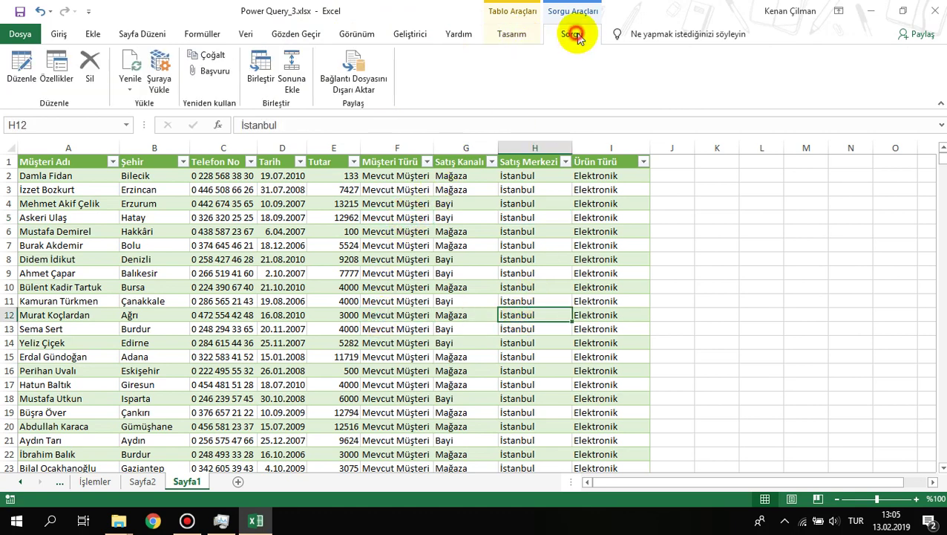
left_click(509, 37)
left_click(564, 36)
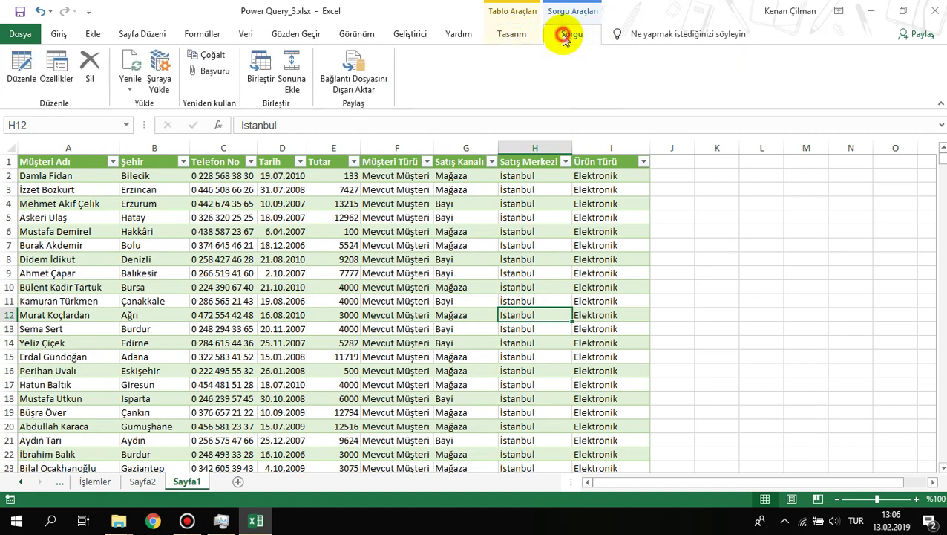
- Refresh the loaded İşlemler_Tablosu table on Sayfa1 with the table design tools' external data refresh
left_click(513, 39)
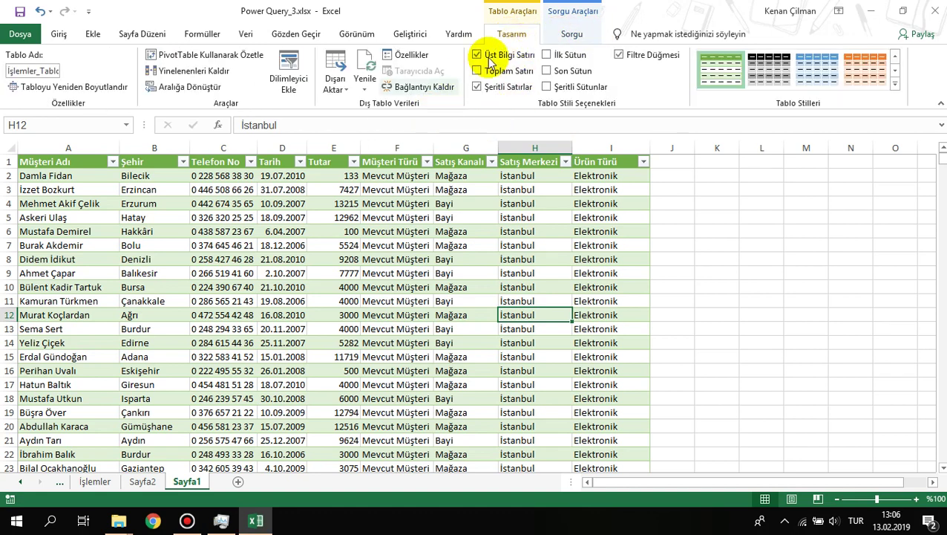
left_click(365, 89)
left_click(387, 120)
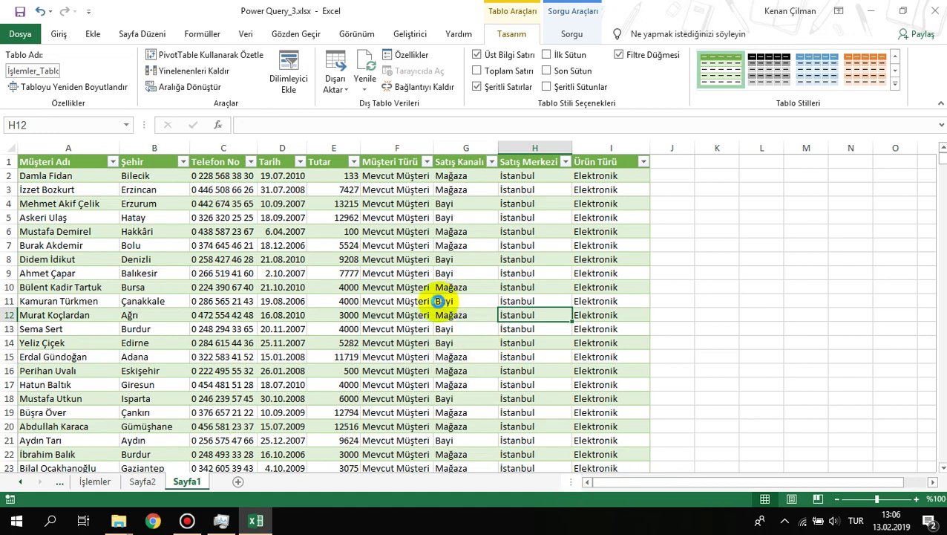
left_click(343, 307)
left_click_drag(375, 256, 504, 361)
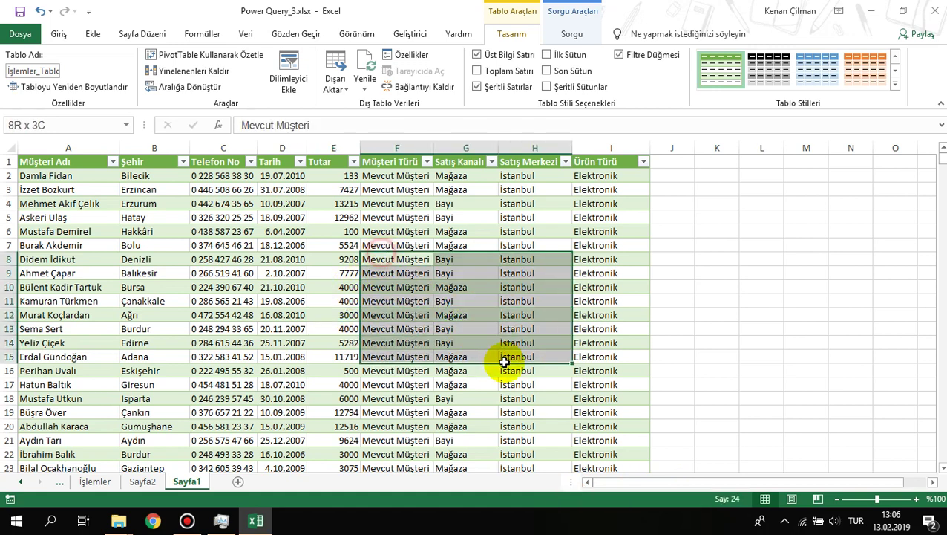
left_click(464, 318)
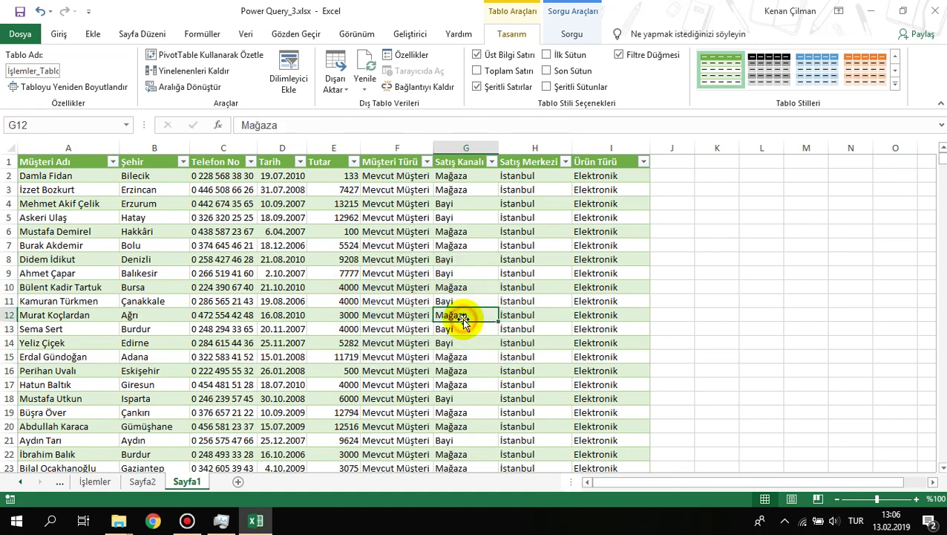
left_click(396, 257)
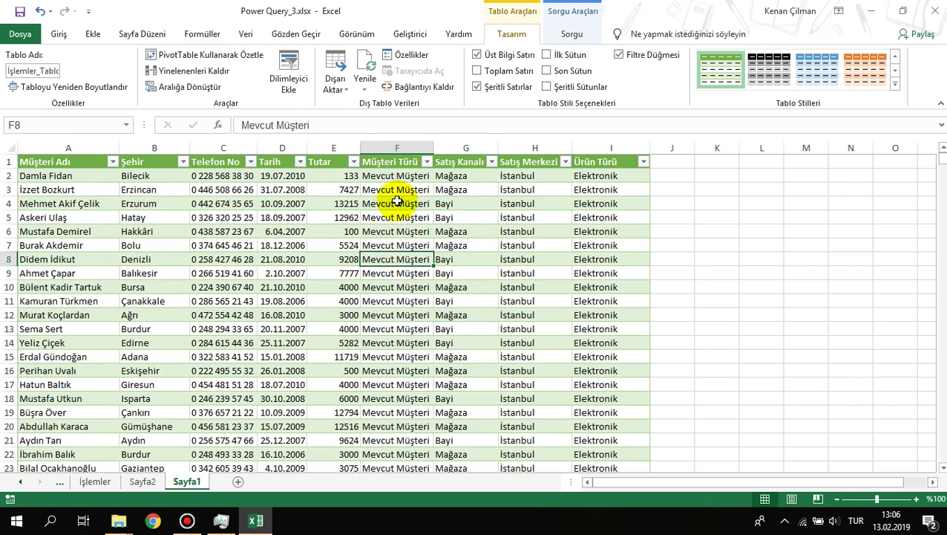
left_click_drag(397, 201, 467, 259)
left_click(459, 249)
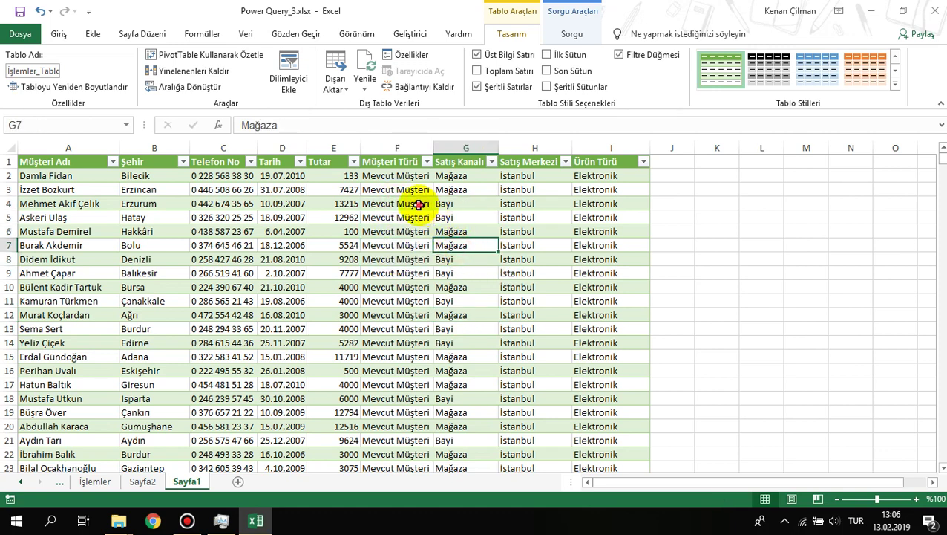
left_click_drag(420, 204, 475, 315)
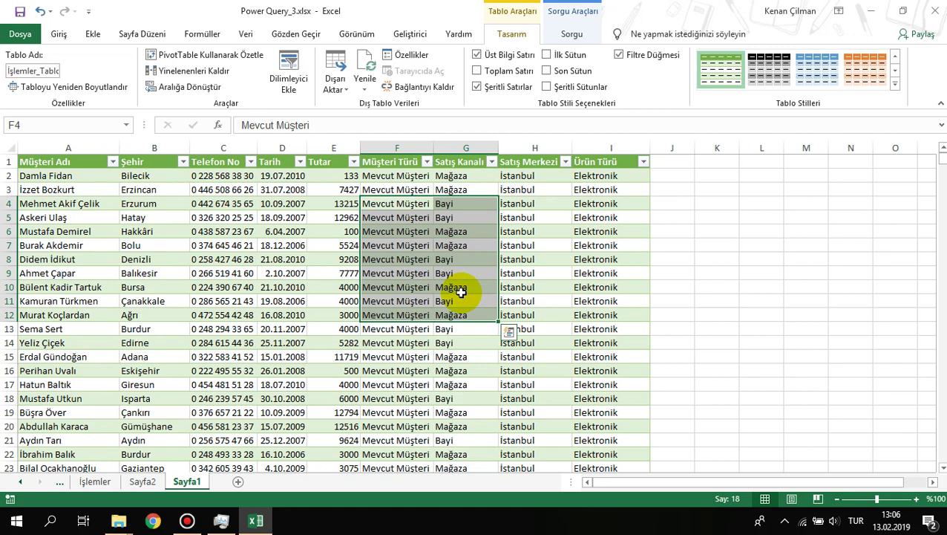
left_click(461, 293)
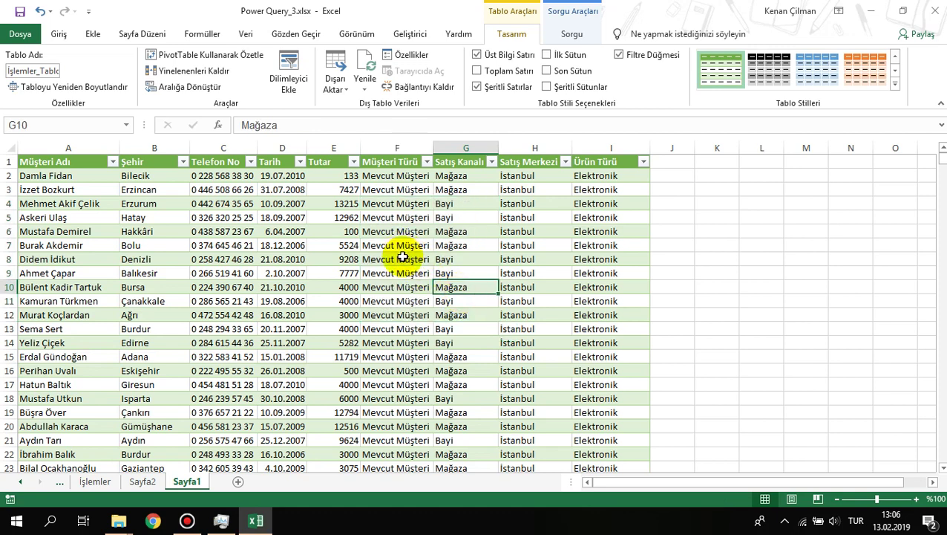
- Refresh the İşlemler_Tablosu query with the query tools
left_click(566, 31)
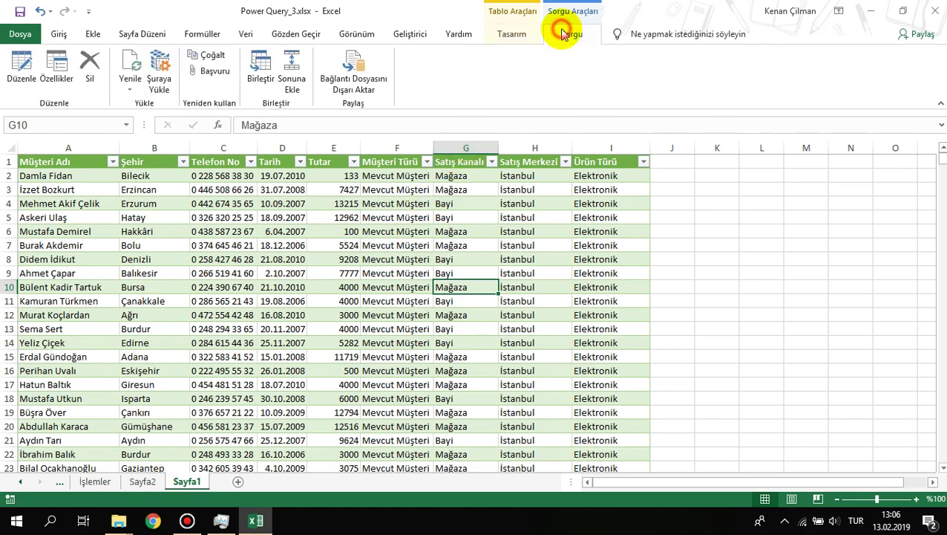
left_click(129, 90)
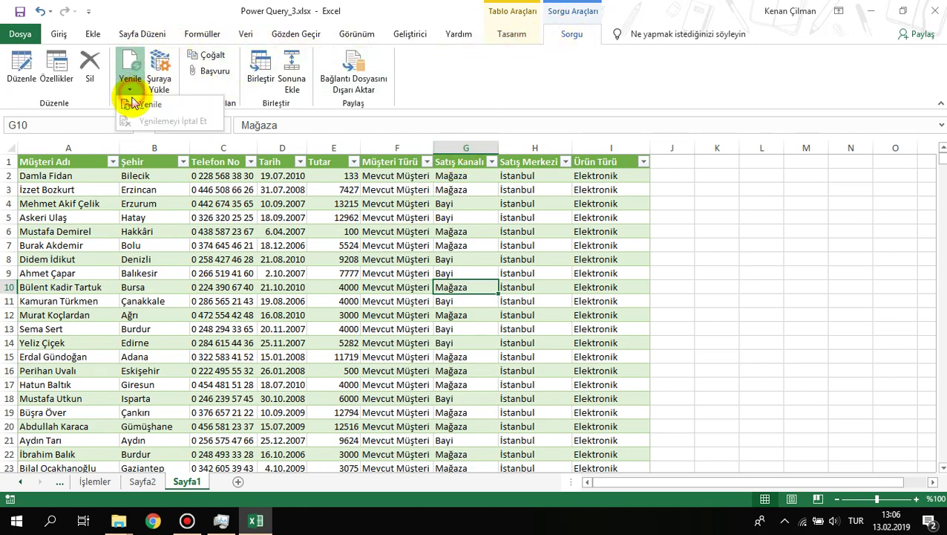
left_click(151, 105)
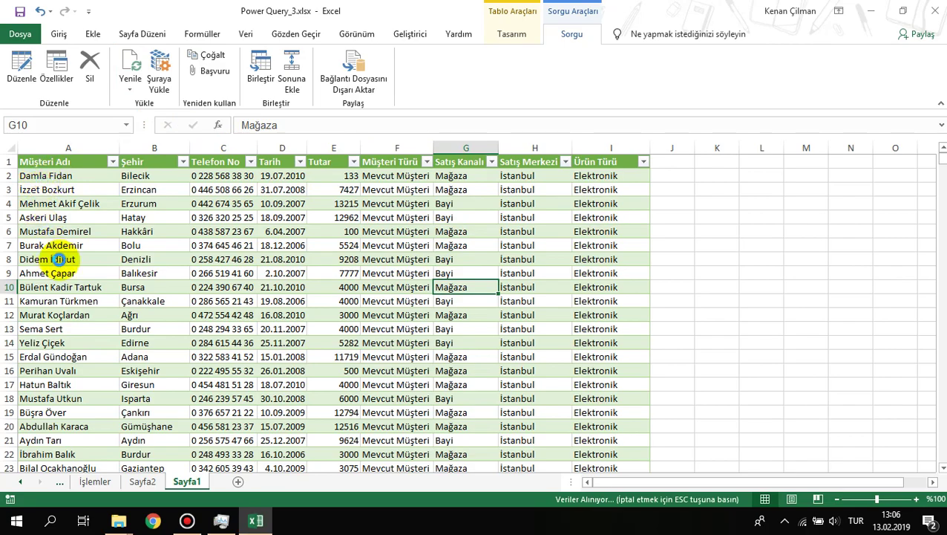
- Look through the refreshed table on Sayfa1 down to its last rows
left_click(330, 258)
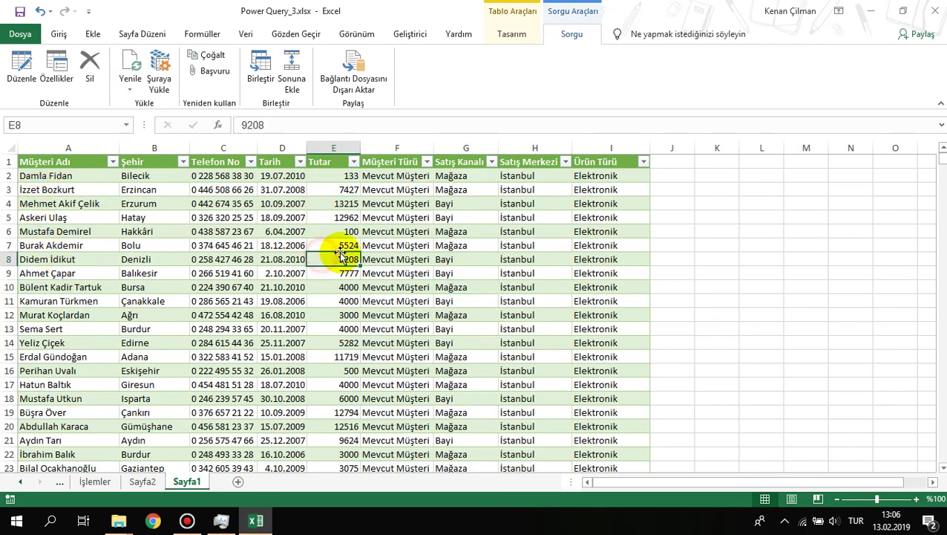
scroll(342, 251, "down", 9)
scroll(341, 250, "down", 20)
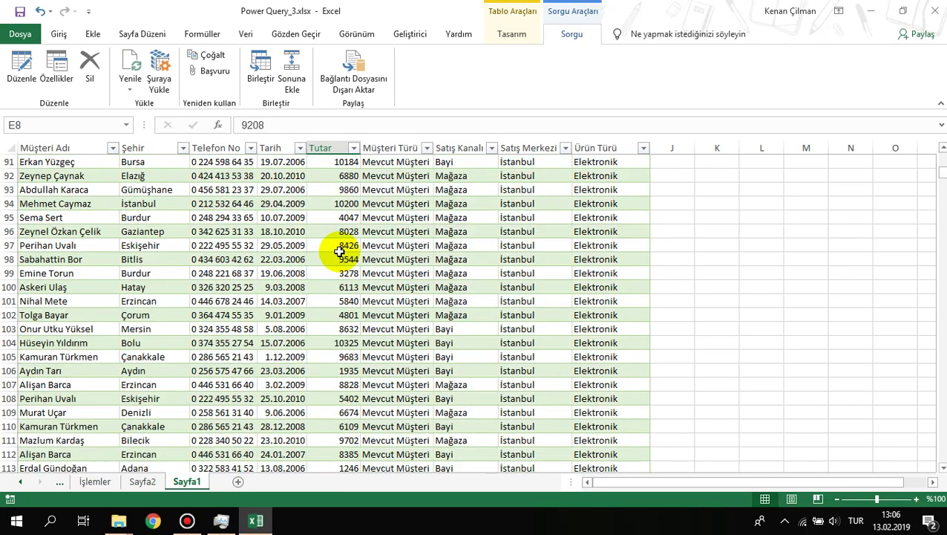
scroll(339, 252, "down", 20)
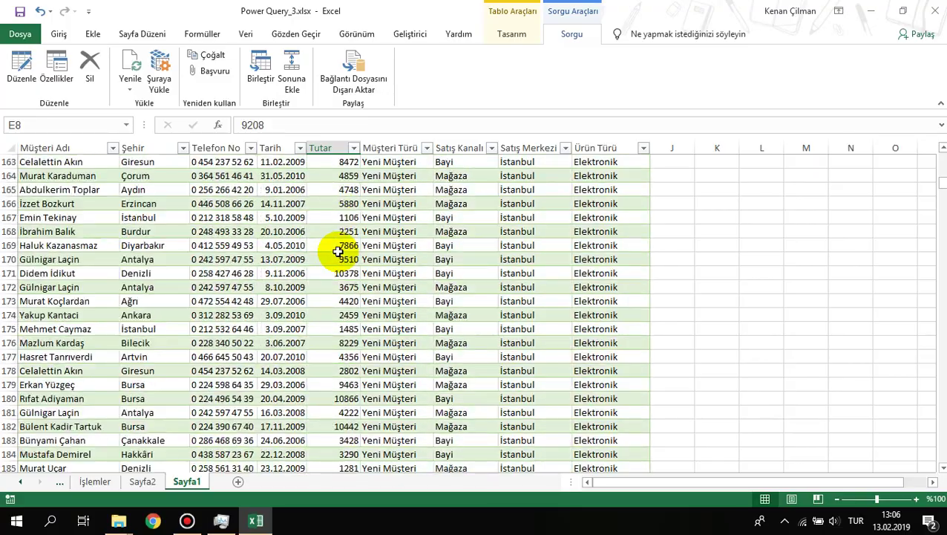
scroll(337, 253, "down", 20)
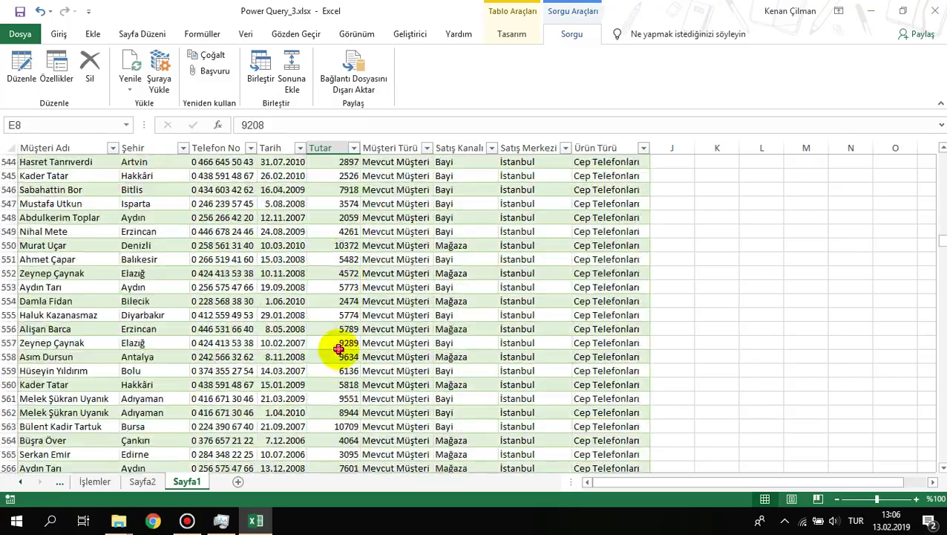
left_click(338, 346)
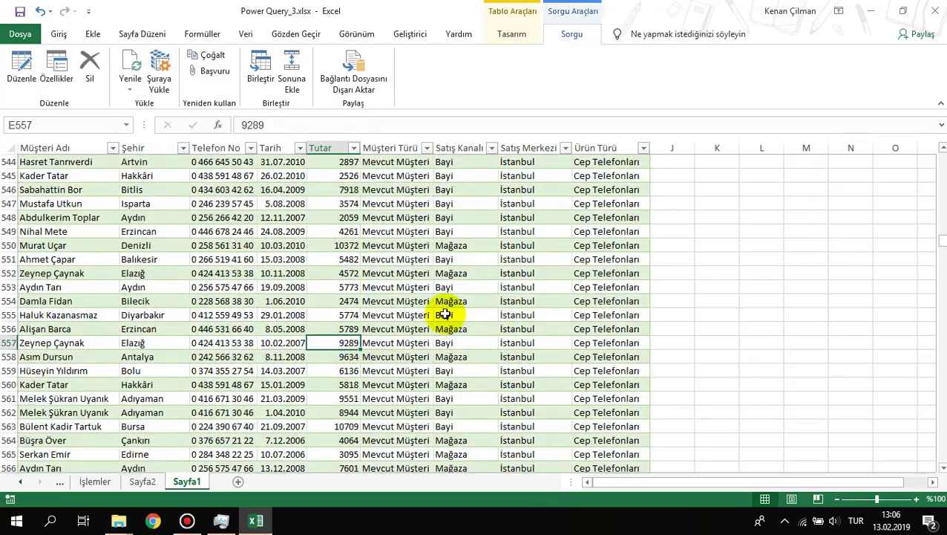
key("ctrl+Down")
left_click(401, 329)
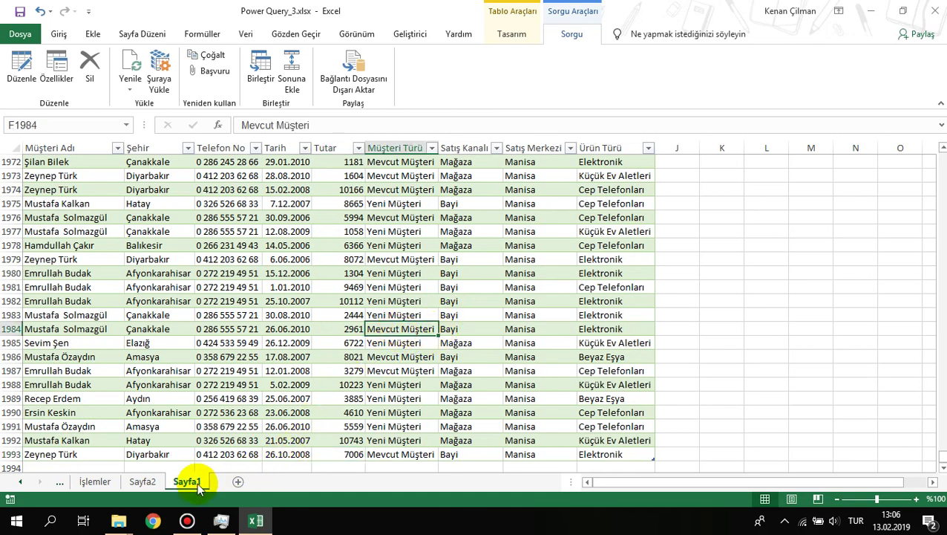
- Replace Müşteri Adı with Müşteri Türü as the row field of the PivotTable on Sayfa2
left_click(142, 482)
left_click(249, 244)
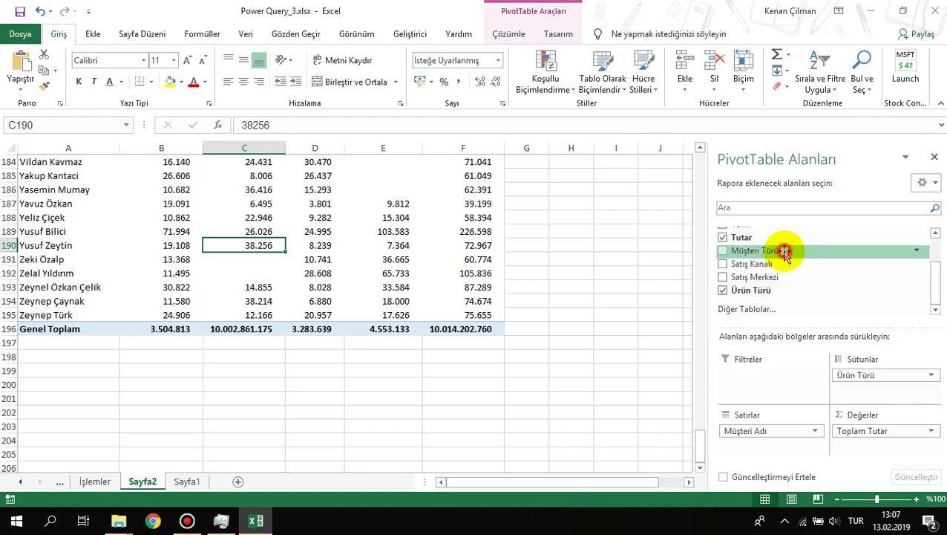
left_click_drag(785, 251, 824, 282)
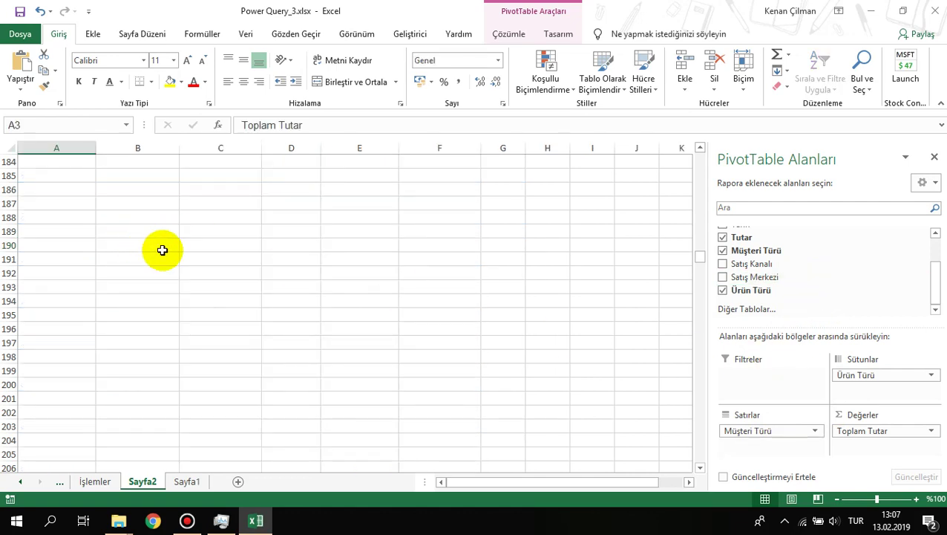
scroll(163, 247, "up", 11)
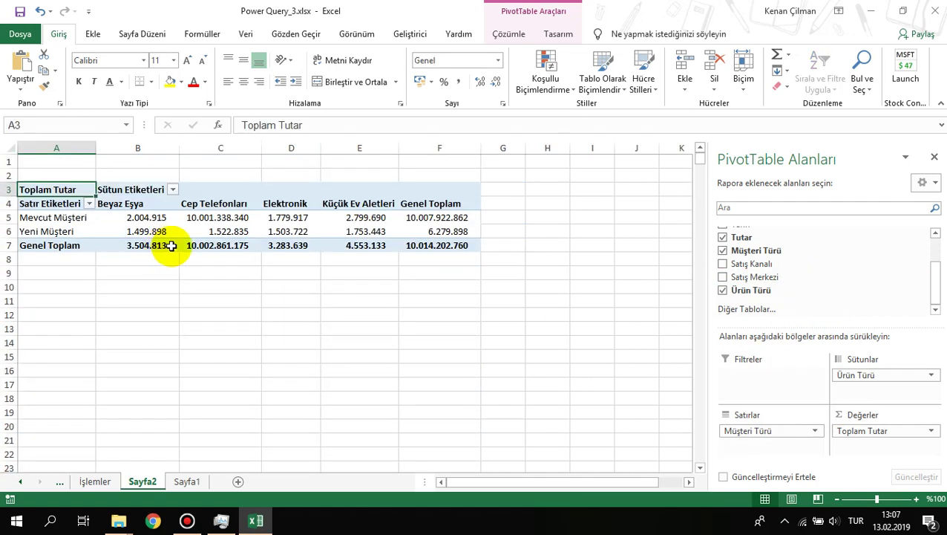
- Refresh all of the workbook's data from the PivotTable on Sayfa2 with Tümünü Yenile
left_click(434, 216)
left_click(283, 218)
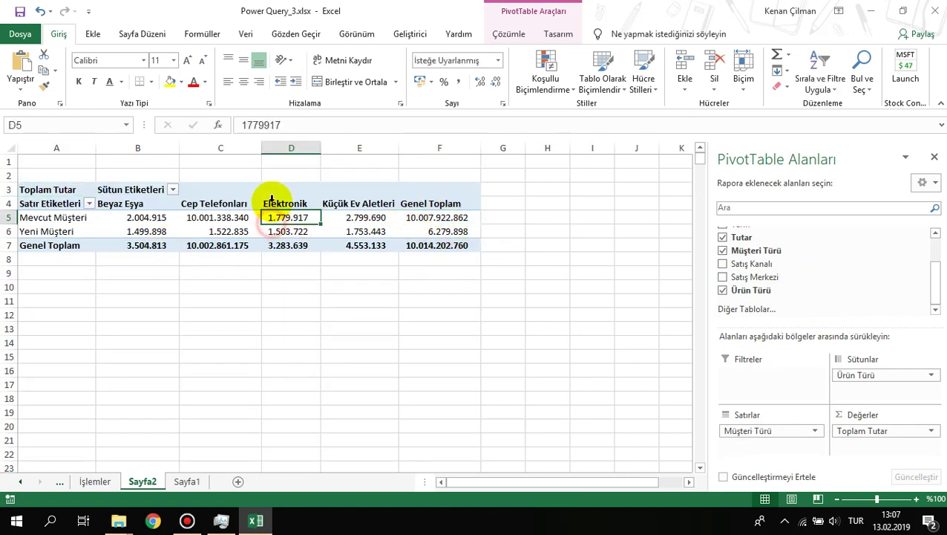
left_click(509, 34)
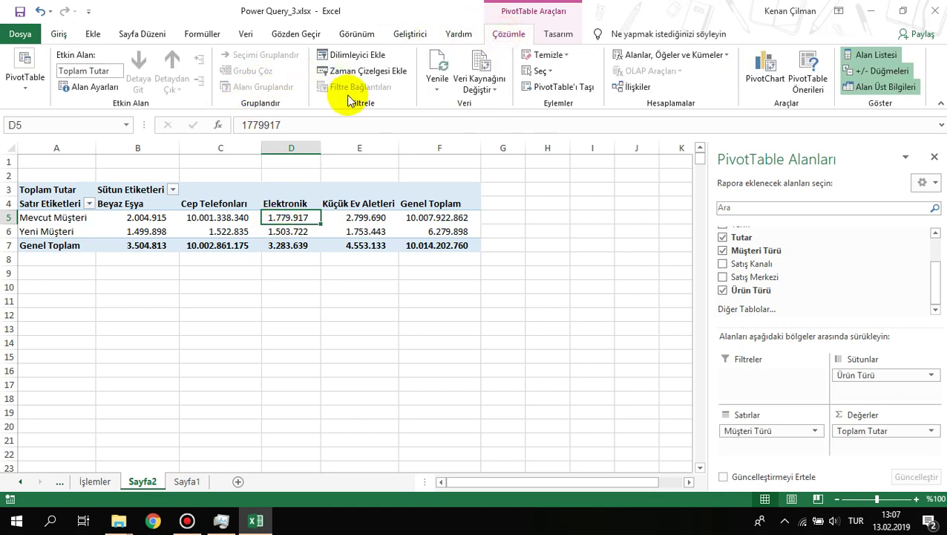
left_click(442, 85)
left_click(464, 121)
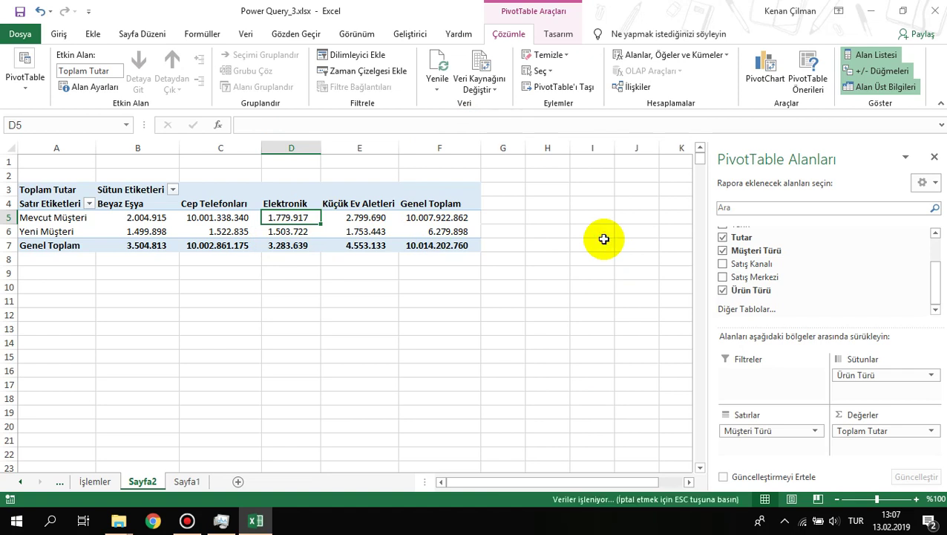
- Examine the refreshed PivotTable totals on Sayfa2 by customer and product type alongside the source table on Sayfa1
left_click(382, 222)
left_click(446, 229)
left_click_drag(76, 217, 433, 231)
left_click(187, 482)
left_click(282, 232)
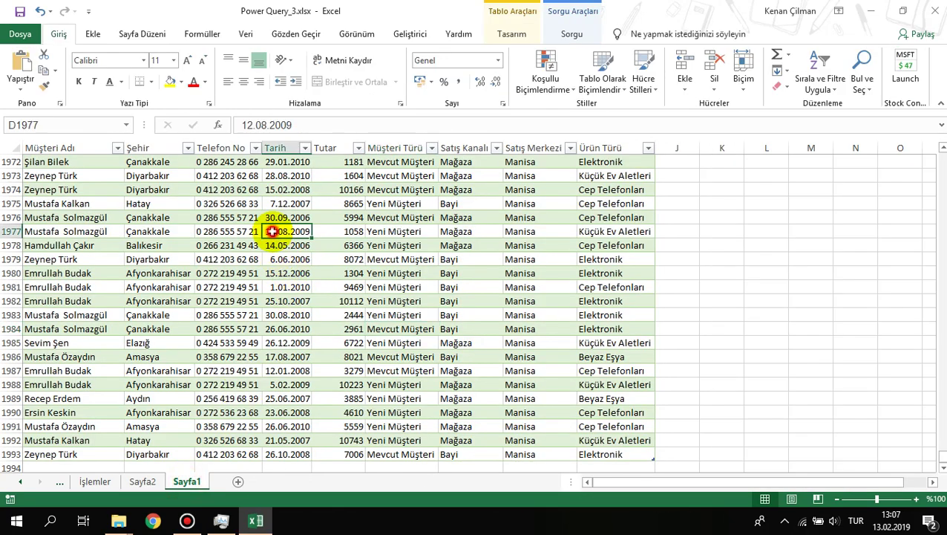
left_click(456, 231)
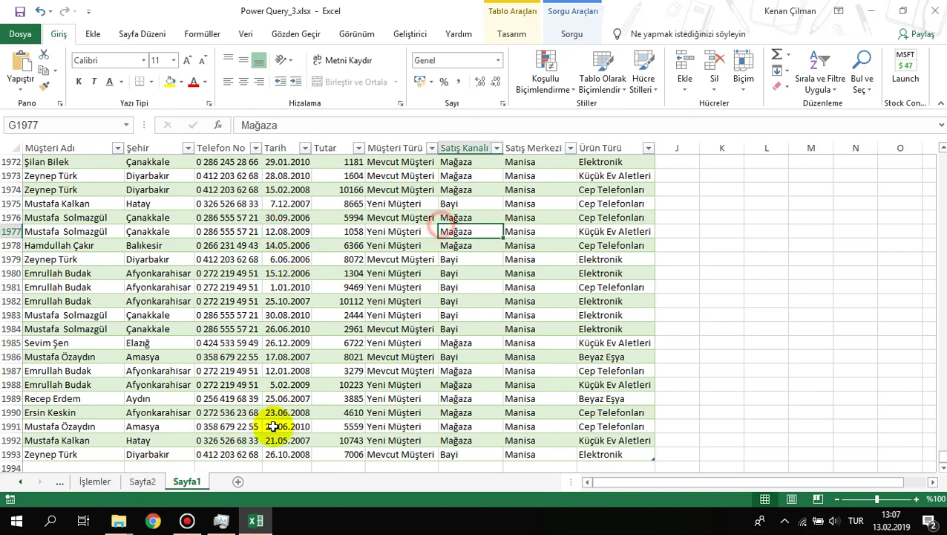
left_click(142, 481)
left_click(111, 219)
left_click(259, 231)
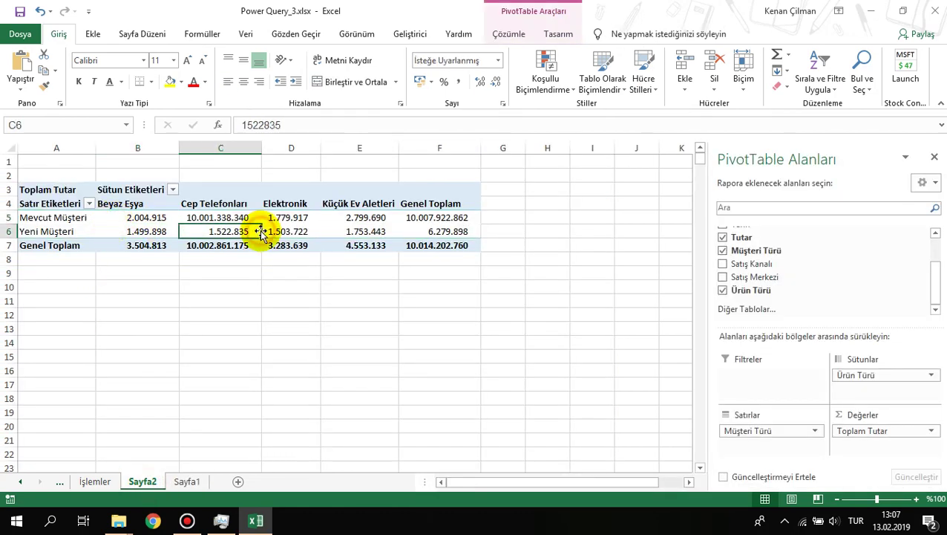
left_click(370, 230)
left_click(444, 244)
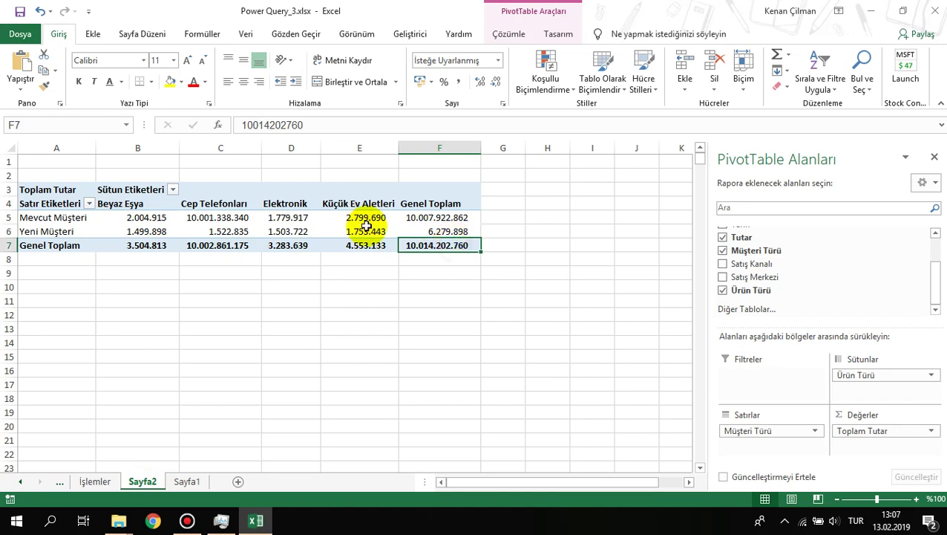
left_click(366, 229)
left_click(431, 217)
left_click(427, 231)
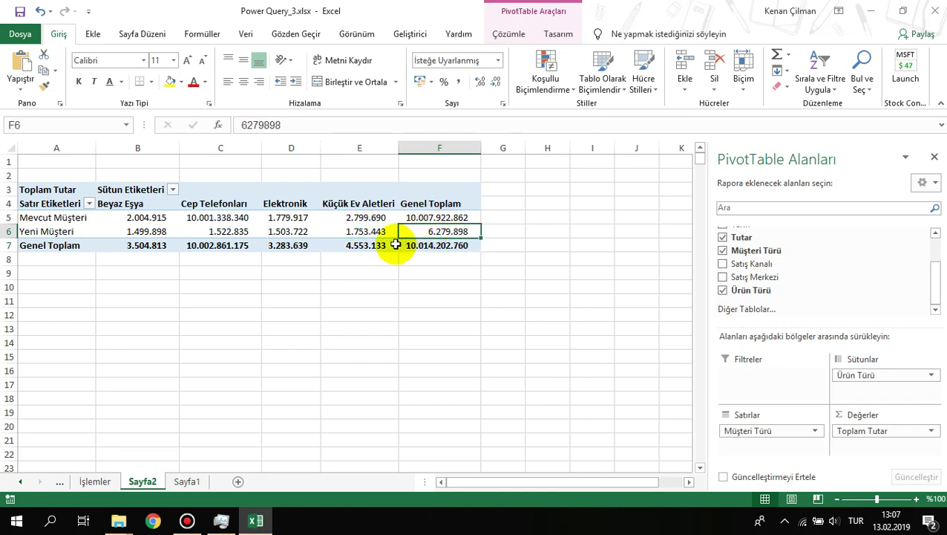
left_click(372, 246)
left_click_drag(414, 245, 4, 215)
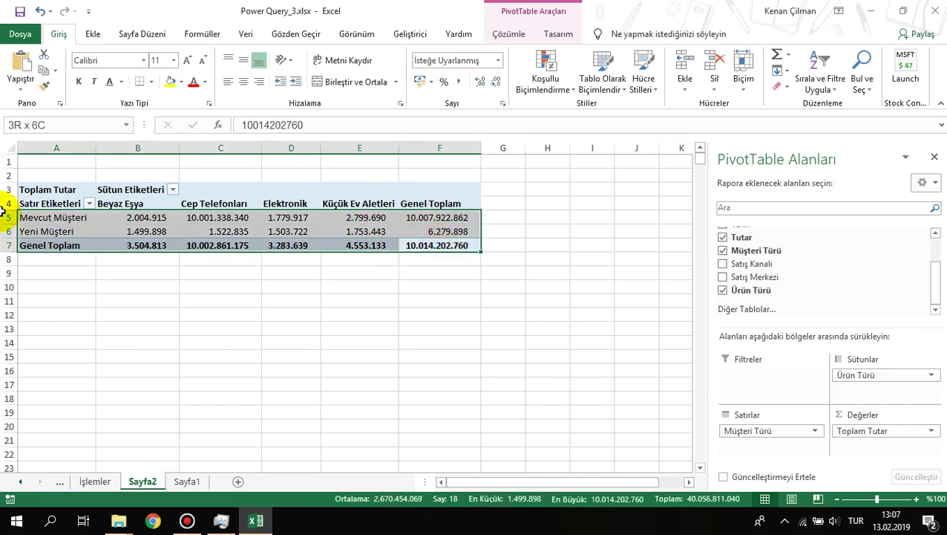
left_click(268, 245)
- Review the refresh options available for the PivotTable on Sayfa2 without running one
left_click(501, 34)
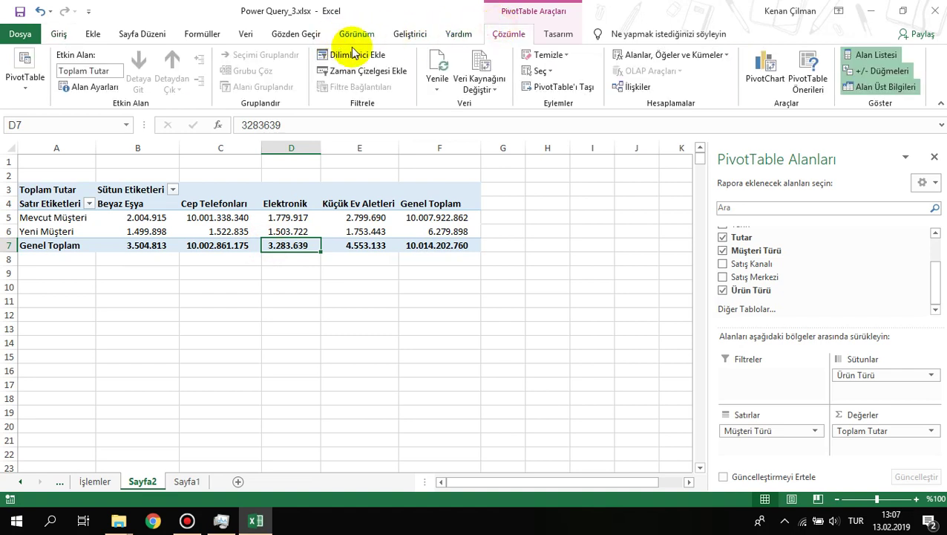
left_click(437, 83)
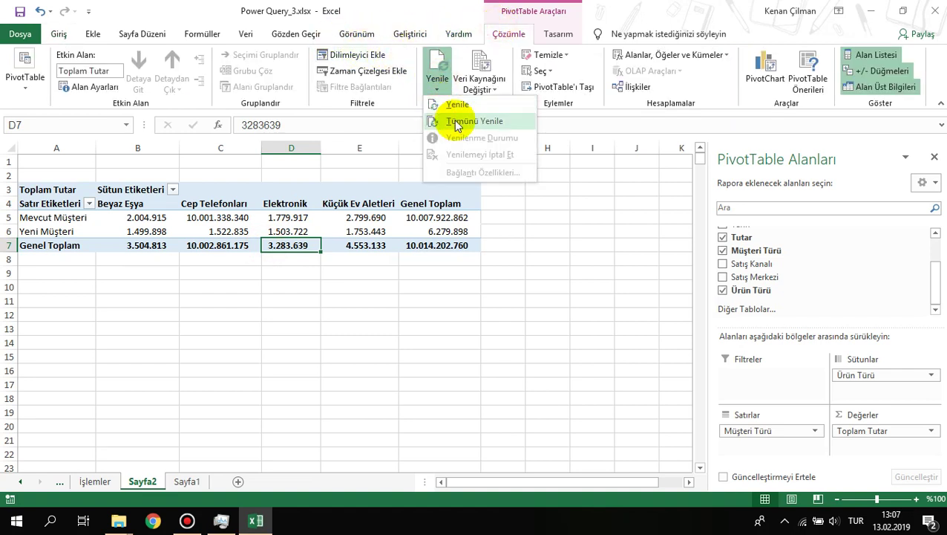
left_click(317, 204)
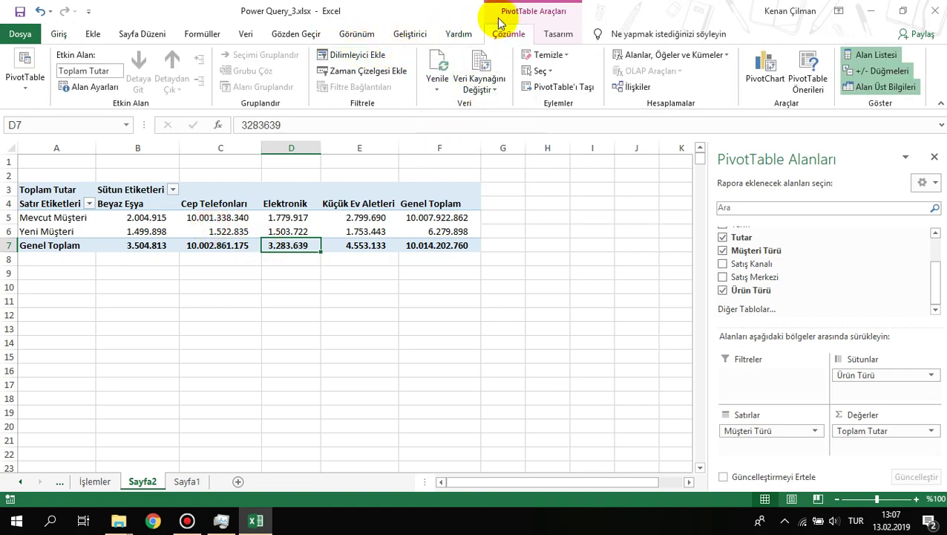
left_click(437, 83)
left_click(351, 211)
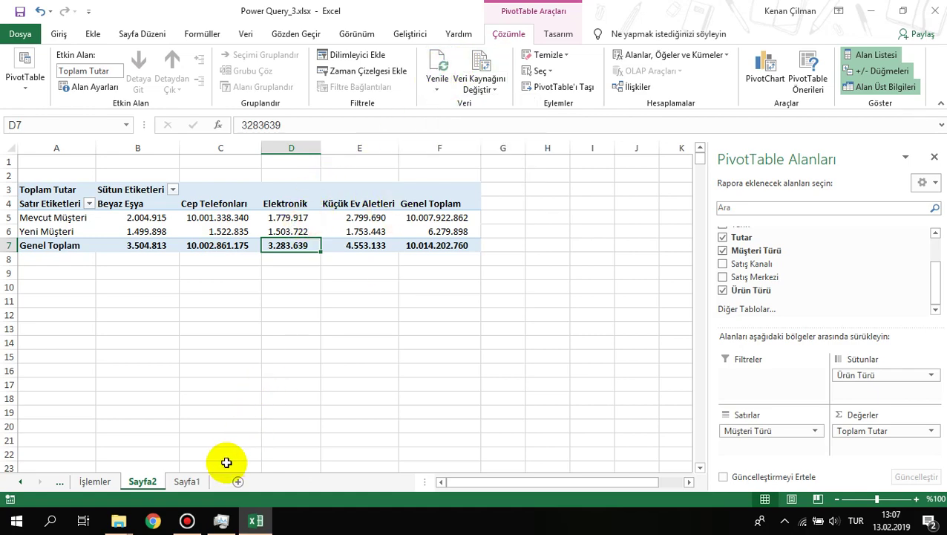
- Review the refresh options in the table design and query tools for the table on Sayfa1 without running one
left_click(187, 480)
left_click(338, 203)
left_click(507, 34)
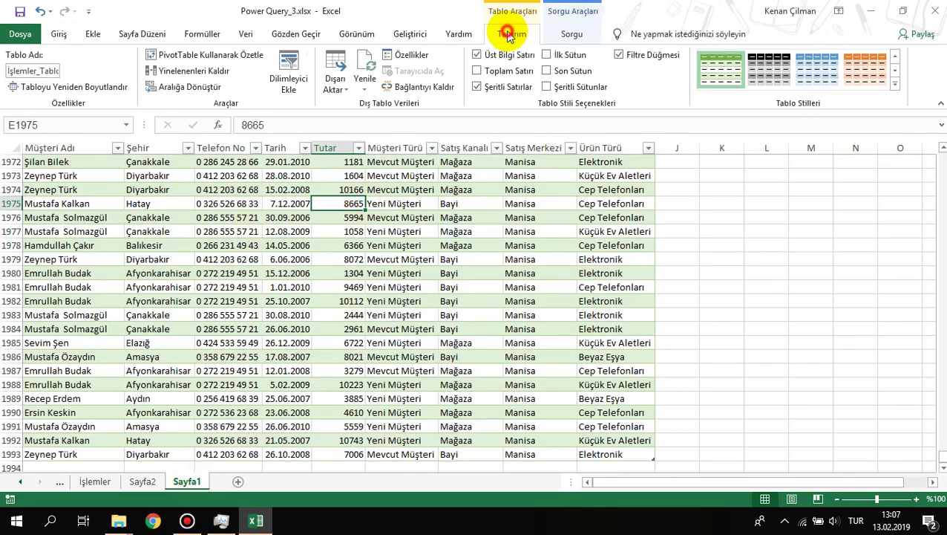
left_click(365, 83)
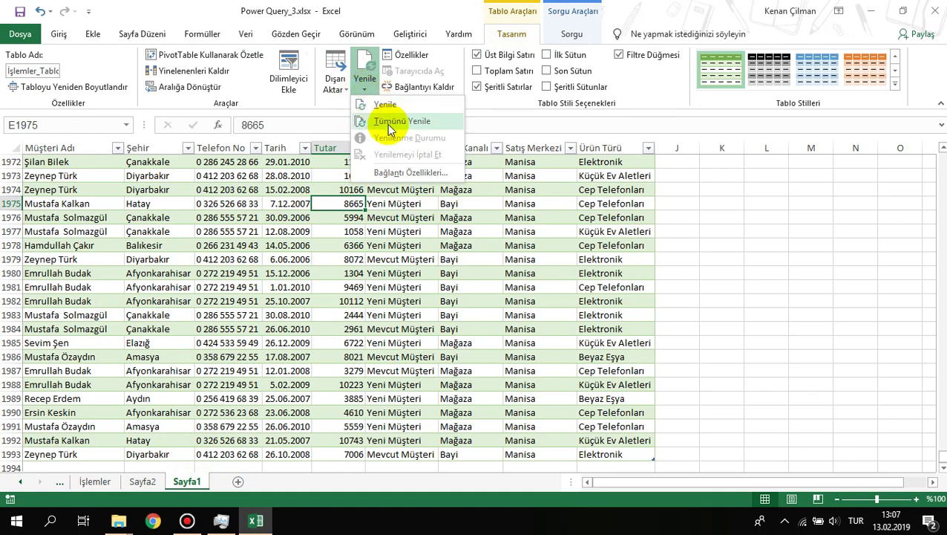
left_click(573, 32)
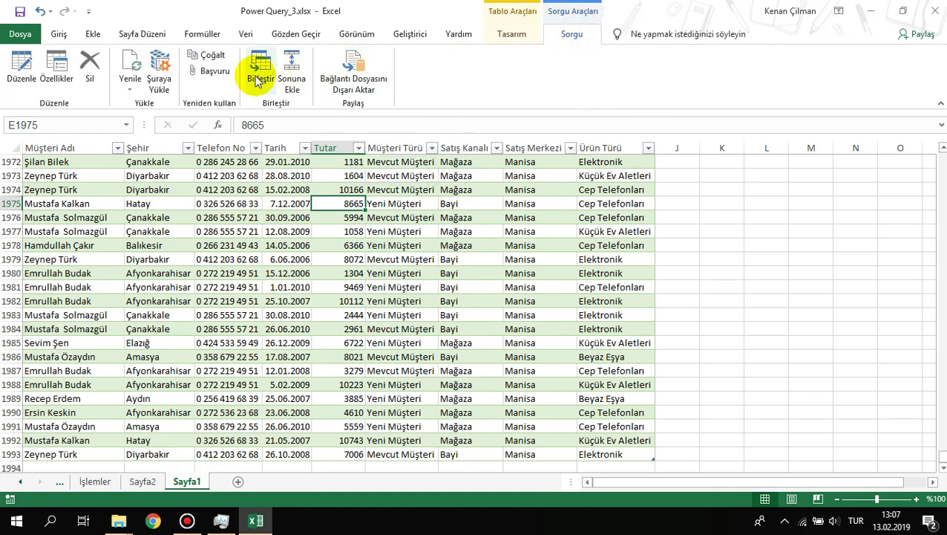
left_click(133, 83)
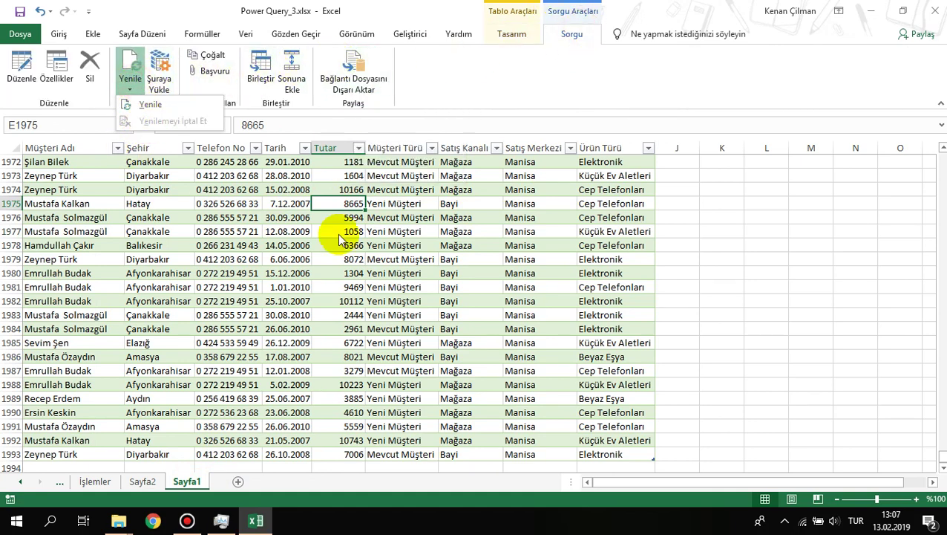
left_click(128, 300)
left_click(314, 231)
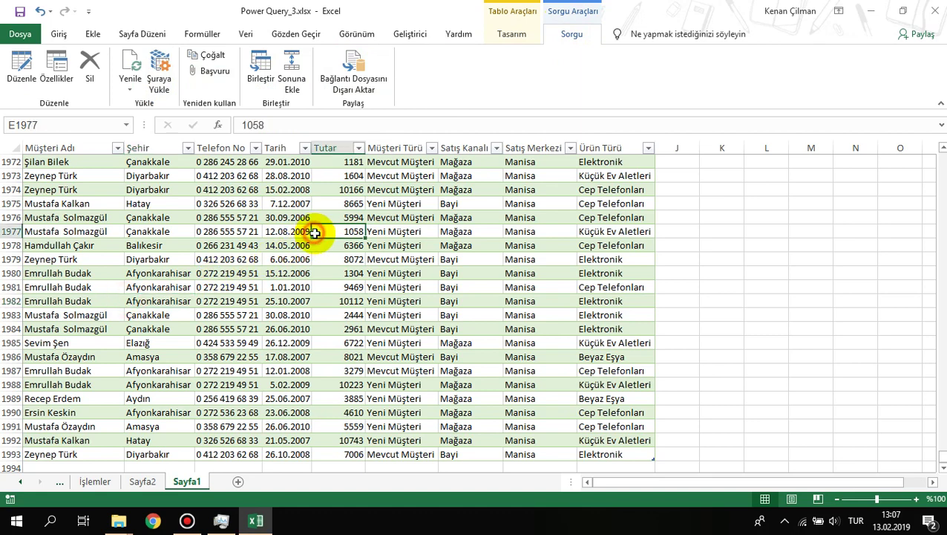
left_click(143, 481)
left_click(340, 215)
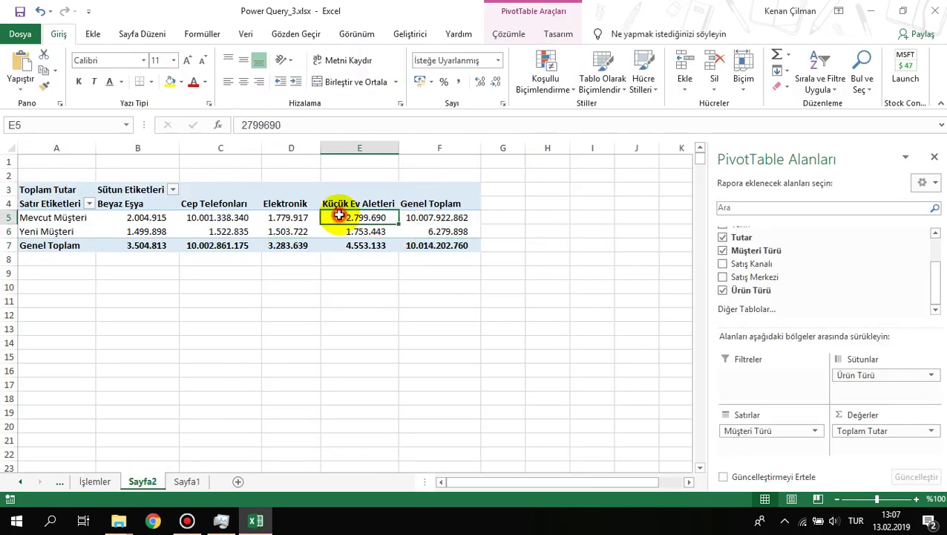
left_click(429, 217)
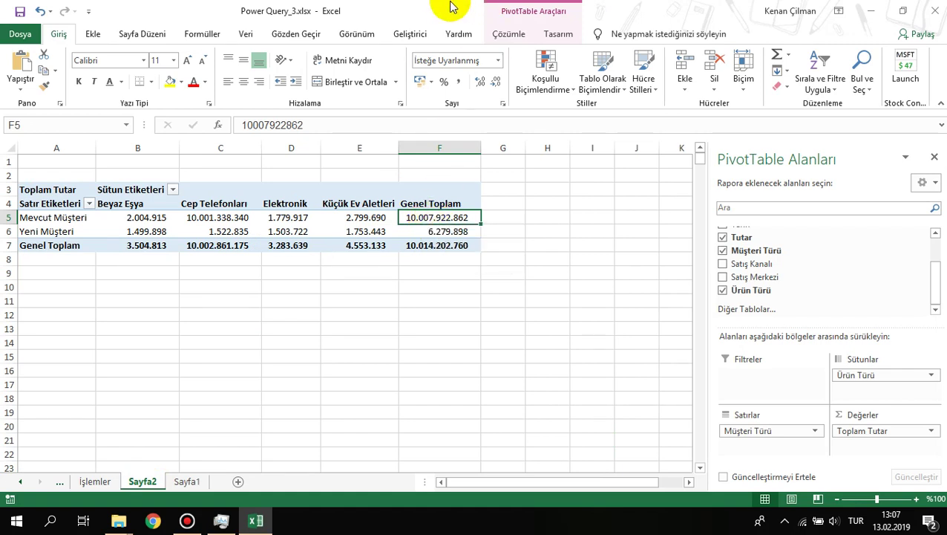
left_click(233, 222)
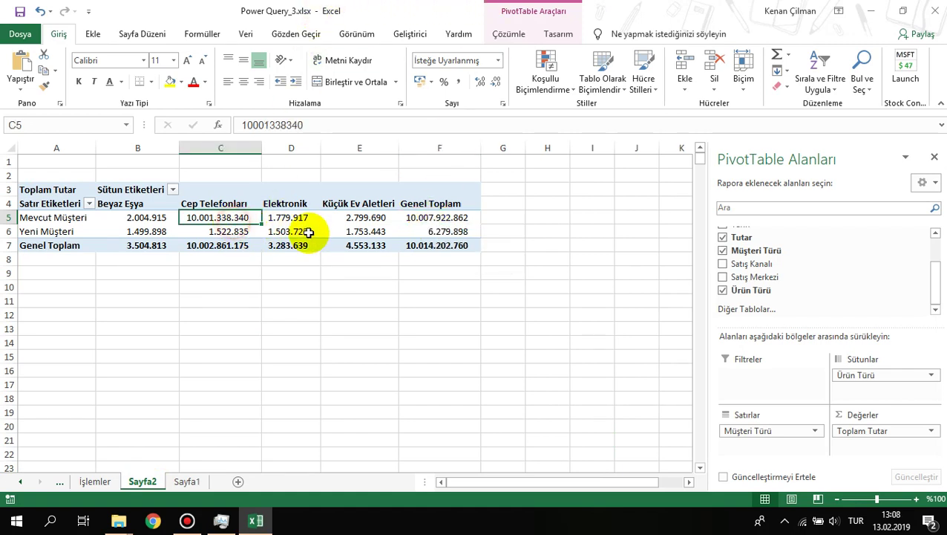
left_click(310, 233)
left_click_drag(301, 204, 383, 245)
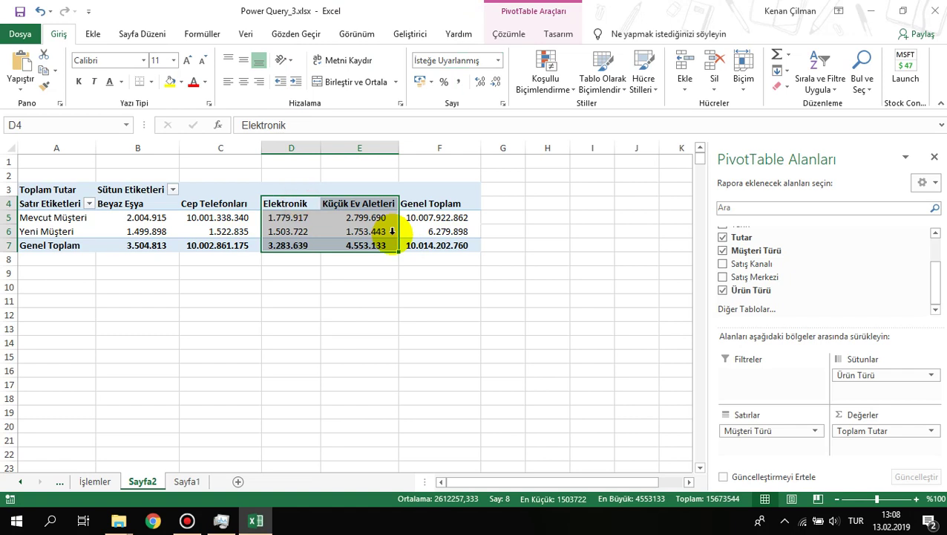
left_click(367, 231)
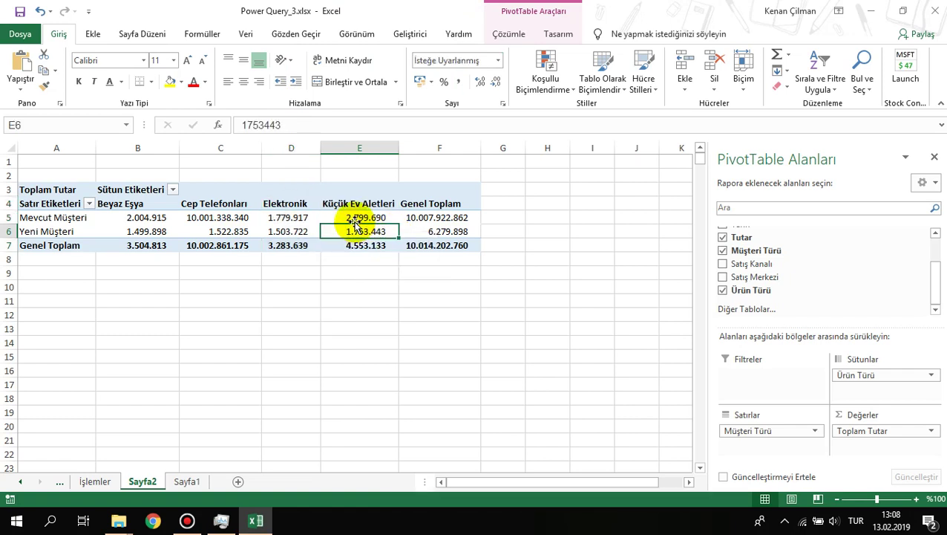
left_click(416, 217)
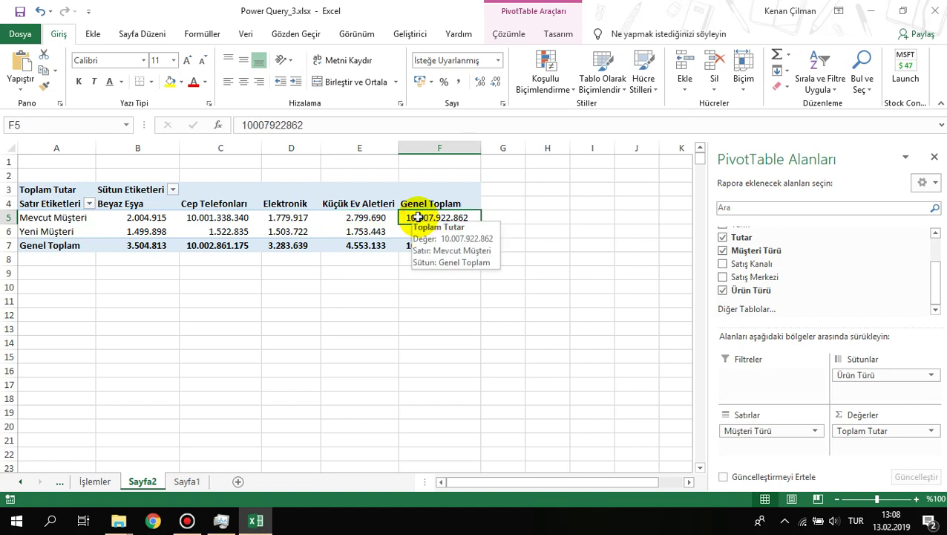
left_click_drag(247, 201, 340, 228)
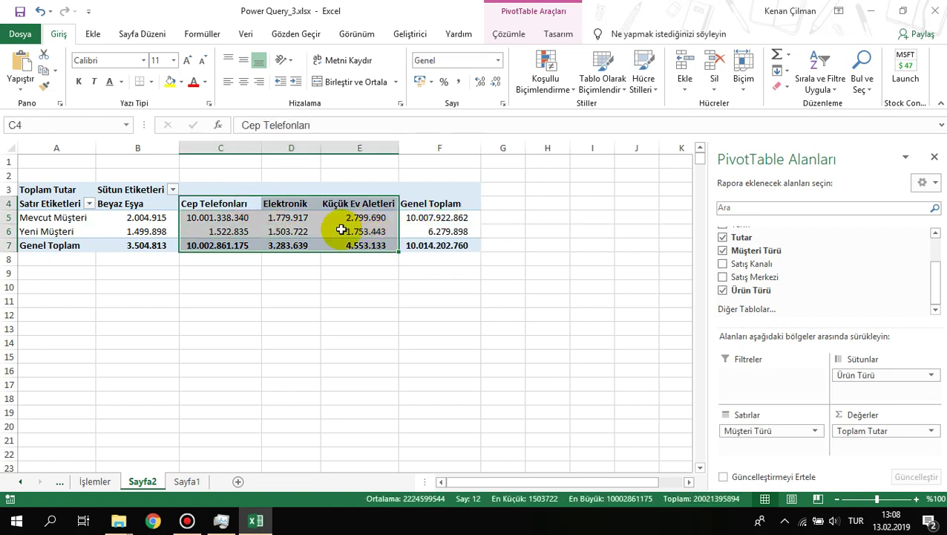
left_click(340, 230)
left_click(415, 199)
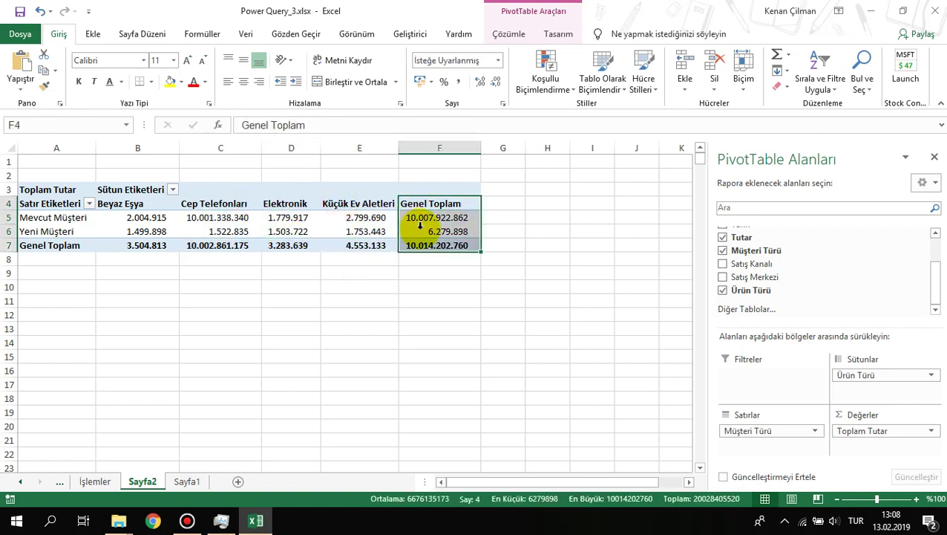
left_click(383, 231)
left_click_drag(227, 216, 404, 242)
left_click(437, 245)
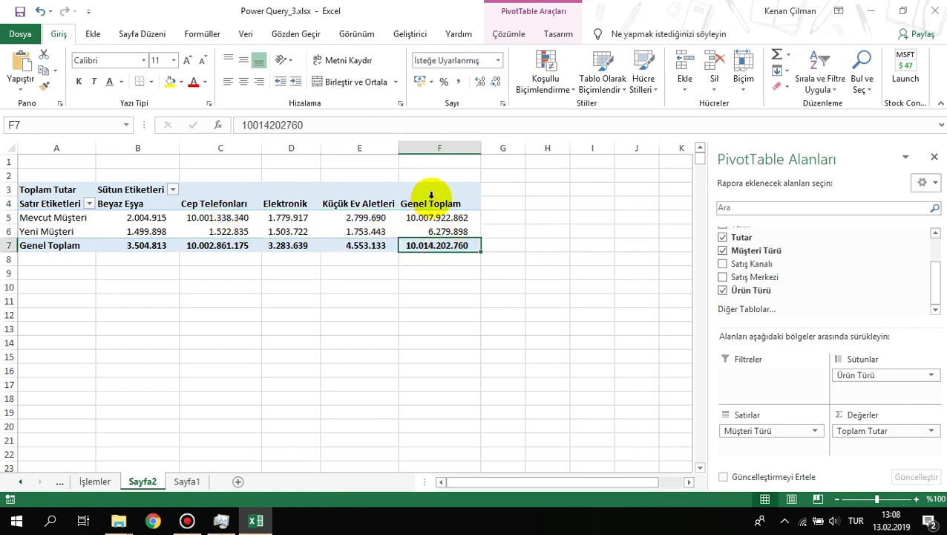
left_click_drag(435, 192, 373, 273)
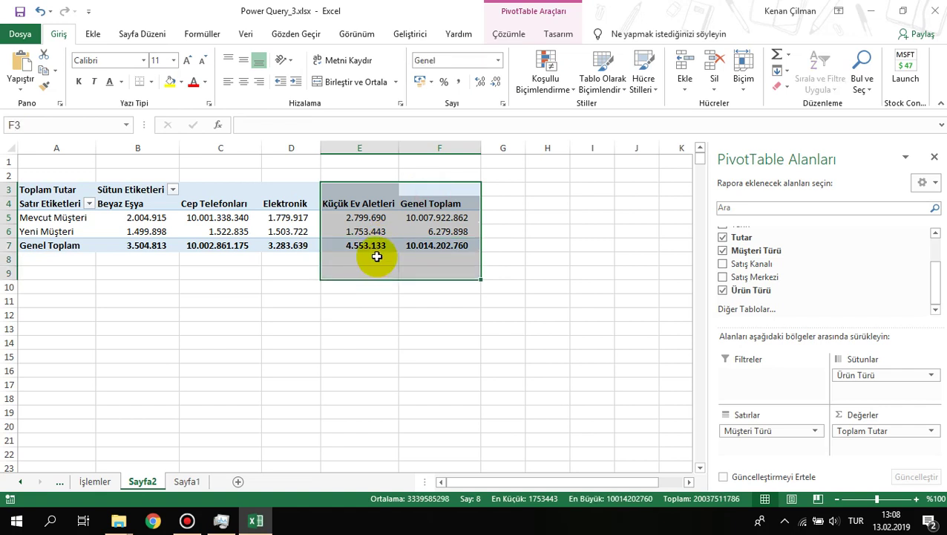
left_click_drag(301, 196, 378, 249)
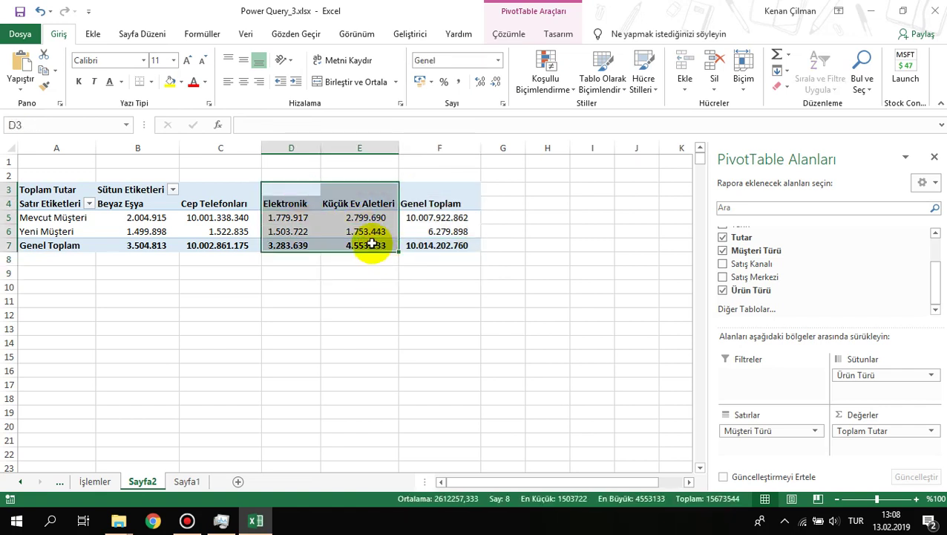
left_click(361, 233)
left_click(418, 234)
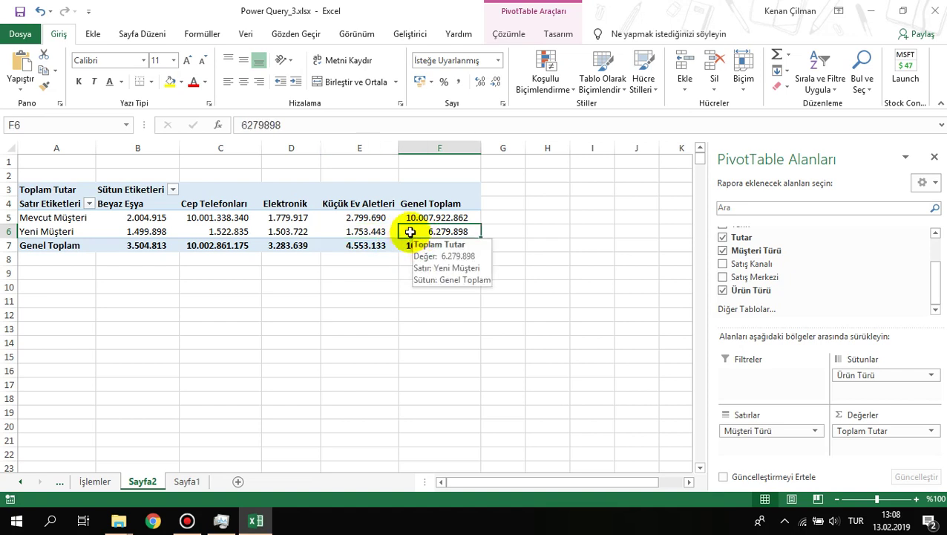
left_click(367, 218)
left_click_drag(443, 218, 371, 241)
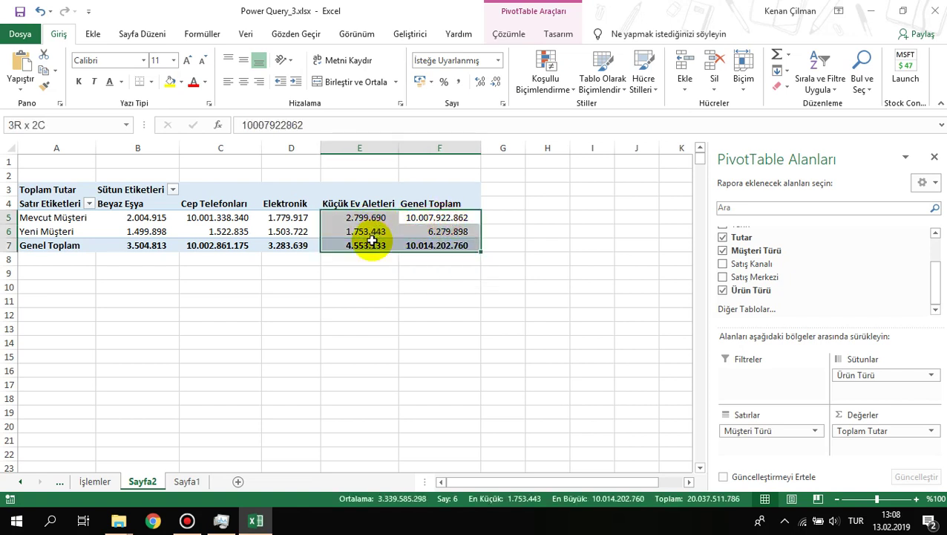
left_click(369, 242)
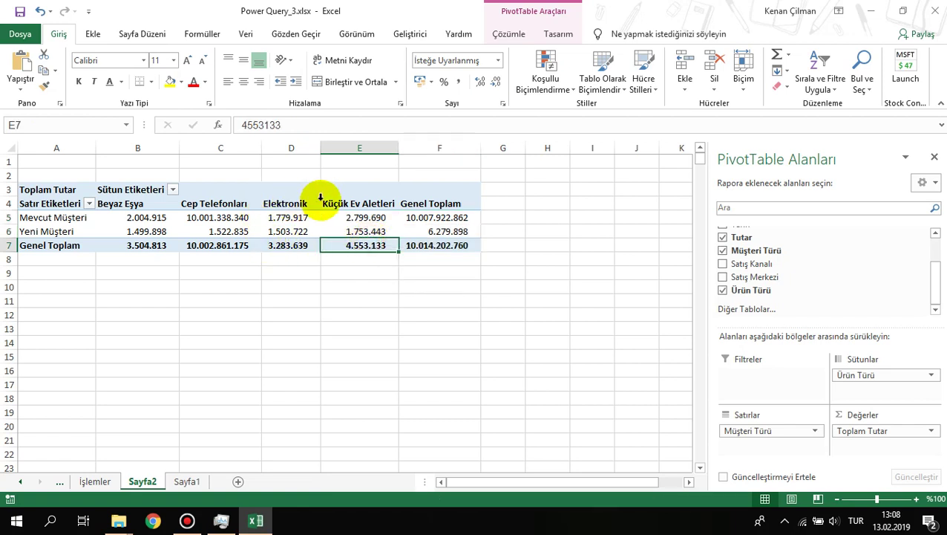
left_click(349, 191)
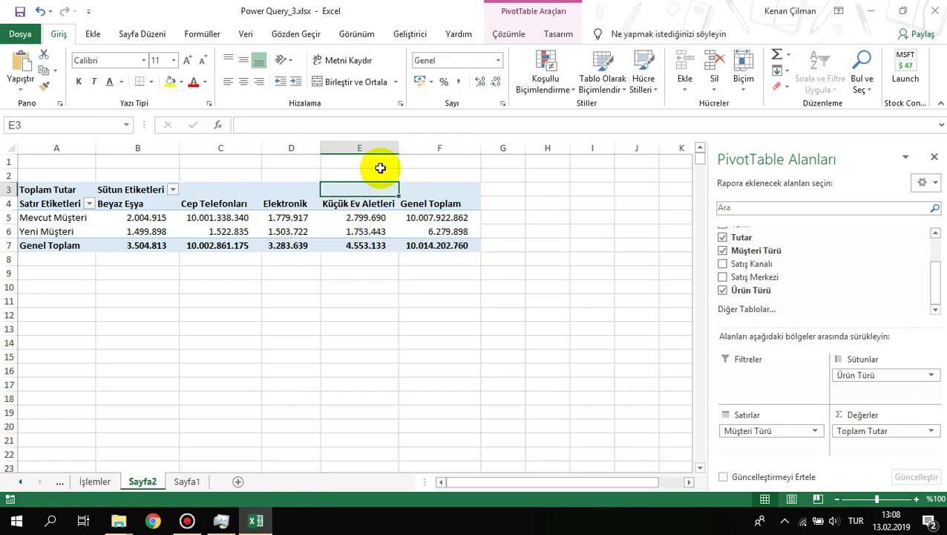
left_click(406, 163)
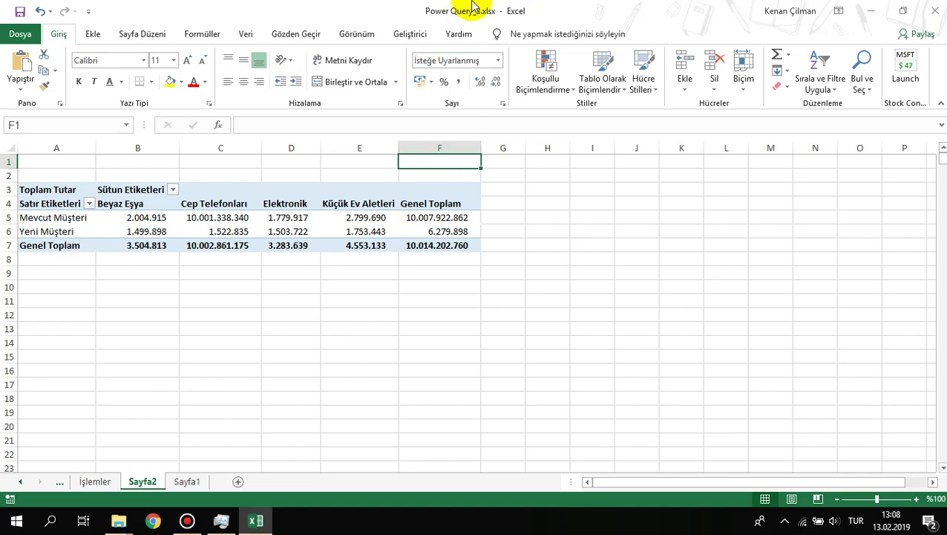